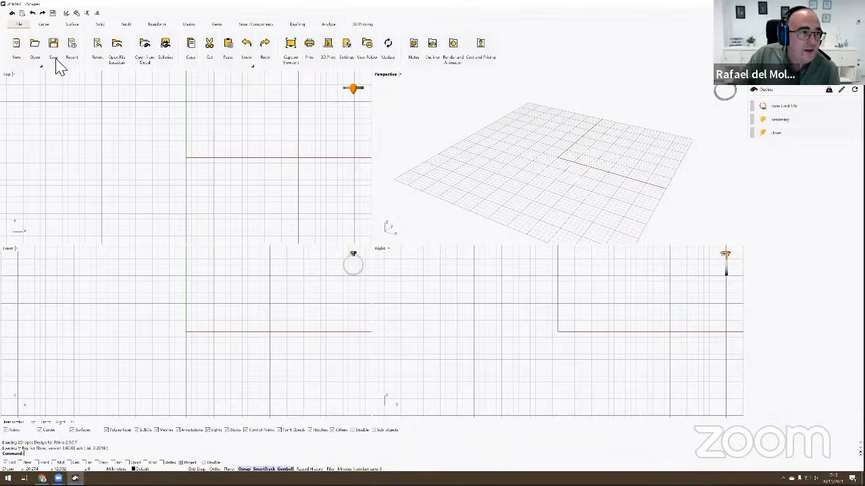
click(46, 25)
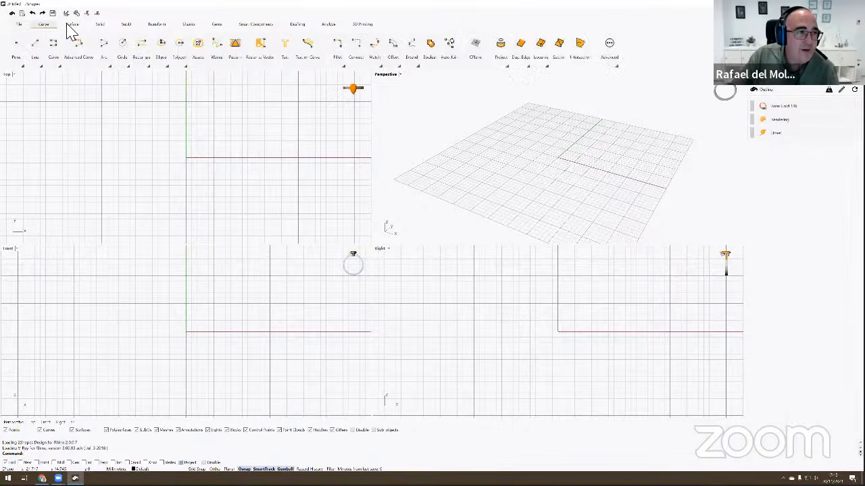
click(71, 28)
click(100, 25)
click(127, 26)
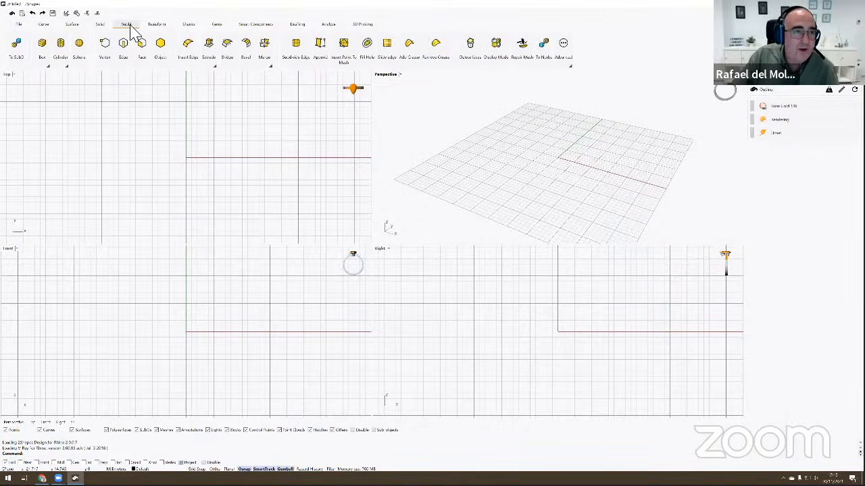
click(101, 24)
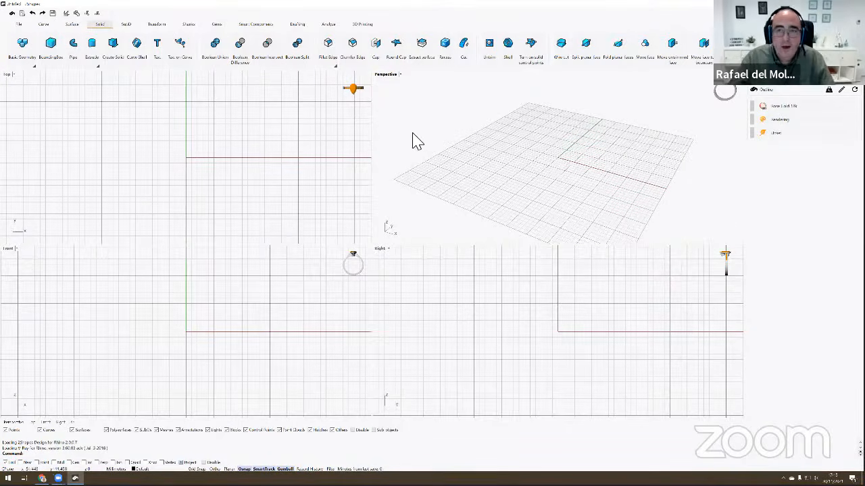
right_drag(448, 154, 436, 157)
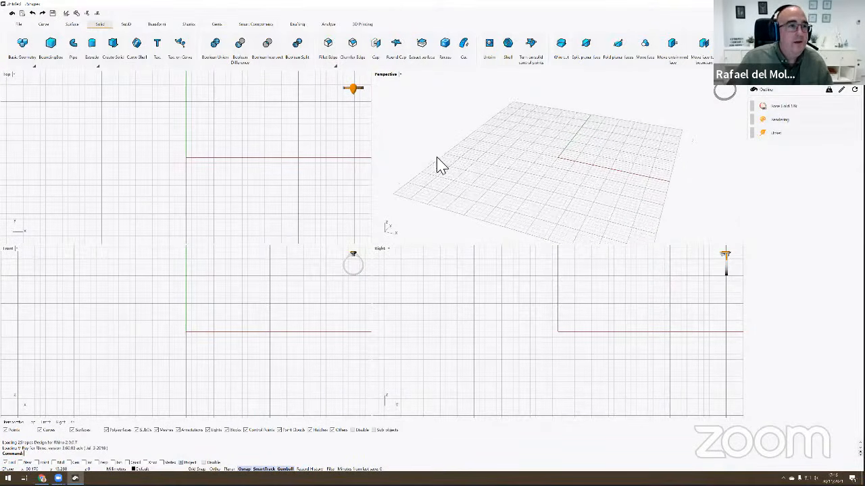
Step: Open the saved halo ring model and switch the perspective view to the Rendered display mode
click(23, 14)
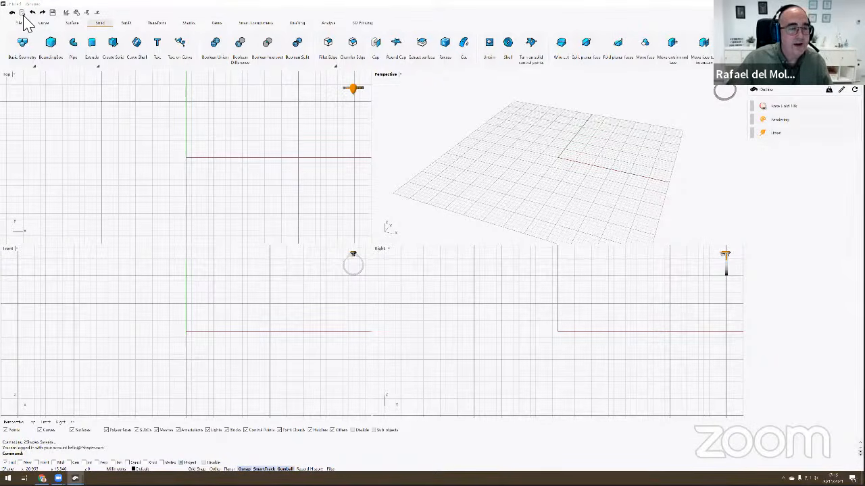
click(344, 213)
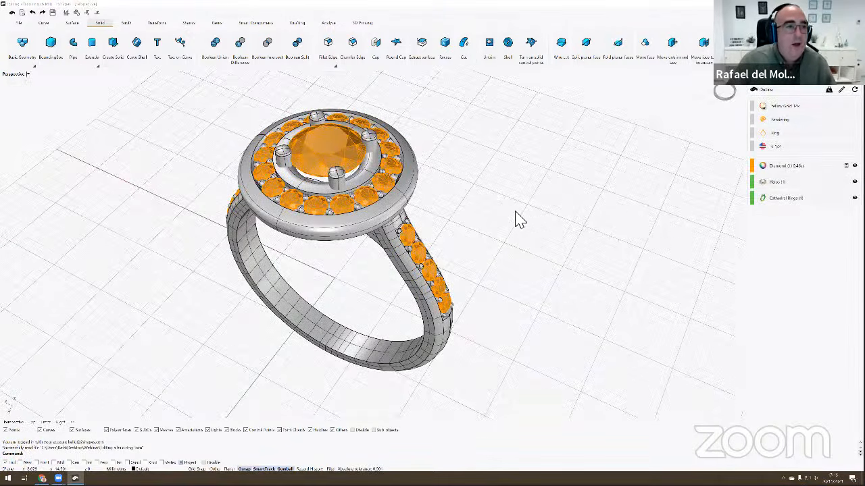
right_drag(514, 210, 521, 256)
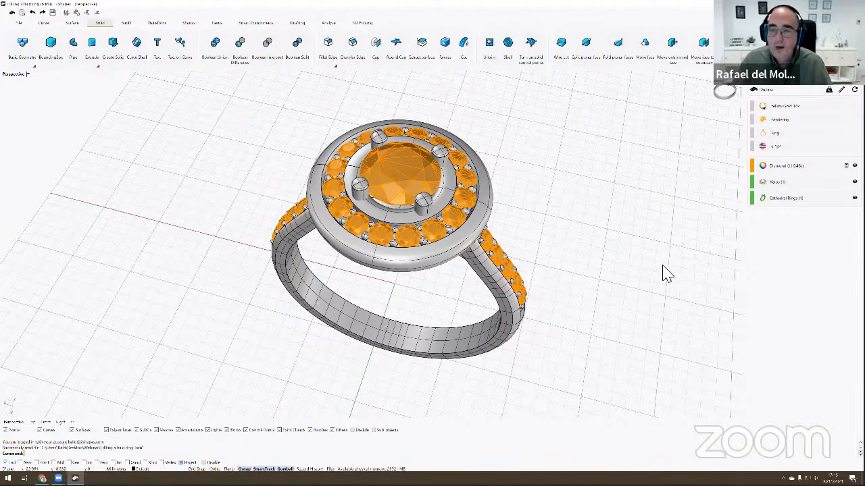
right_drag(585, 248, 550, 235)
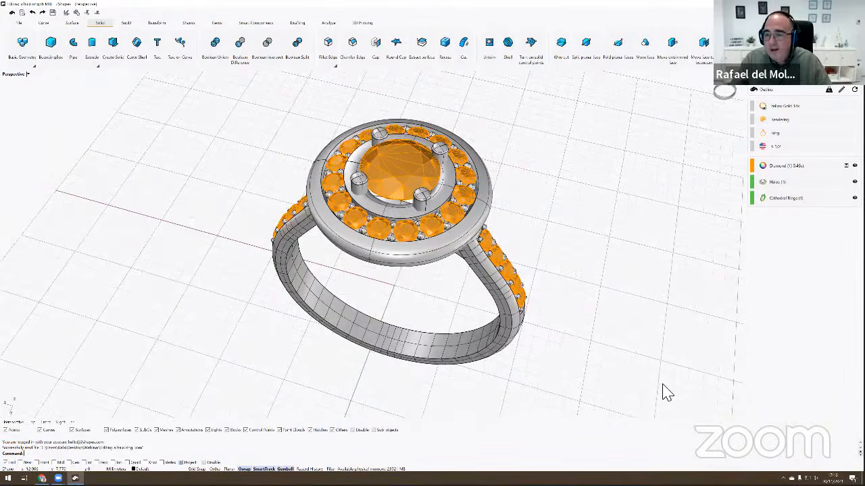
click(732, 374)
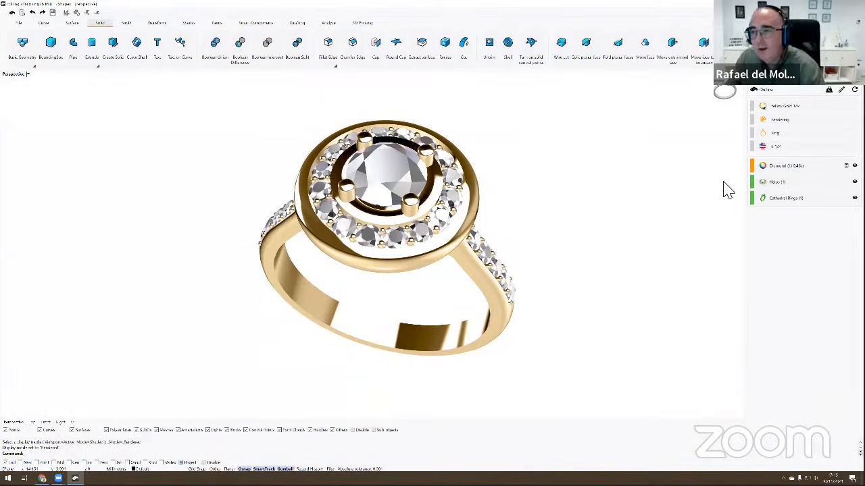
Step: Change the ring's metal to Rose Gold 18k and inspect the rendered ring from several angles
click(785, 106)
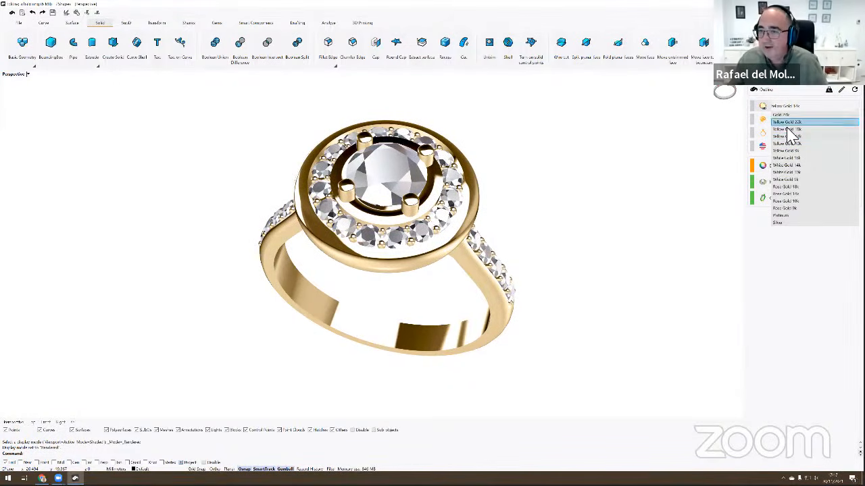
click(796, 189)
mouse_move(546, 245)
right_down()
mouse_move(550, 233)
mouse_move(541, 241)
right_up()
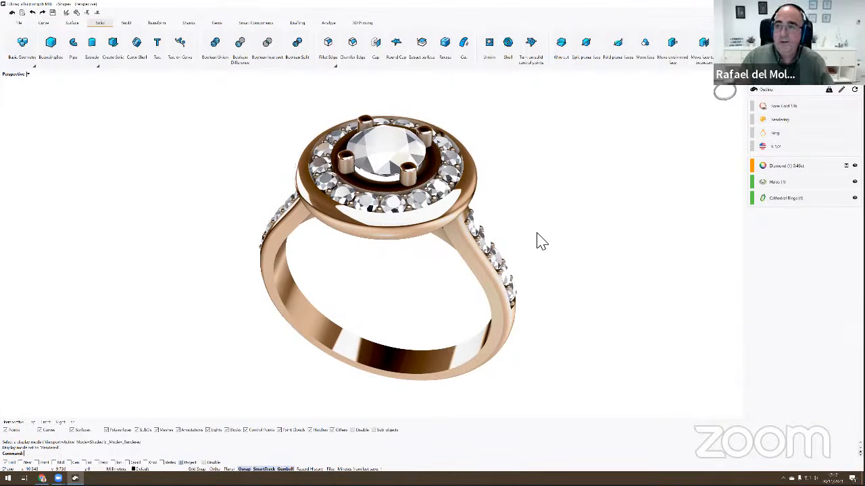
scroll(471, 218, down, 4)
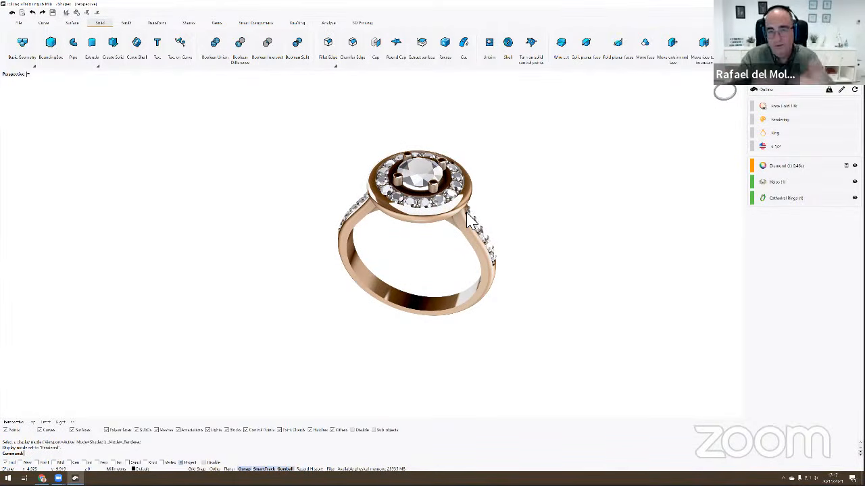
right_drag(435, 146, 425, 161)
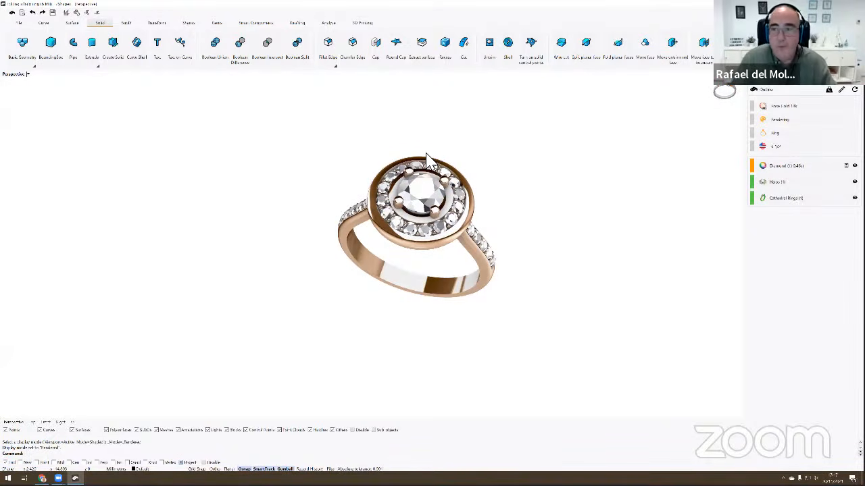
right_drag(464, 248, 466, 220)
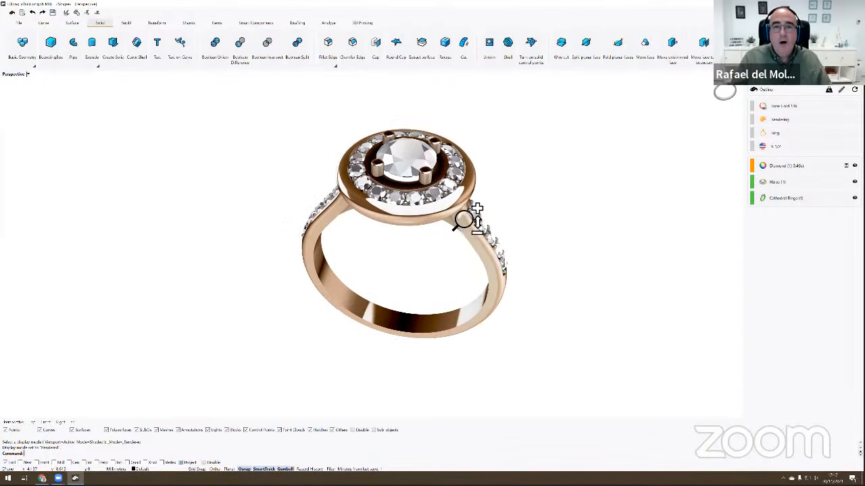
Step: Set the ring's finger size to 7 1/2 on the United States of America scale
click(777, 147)
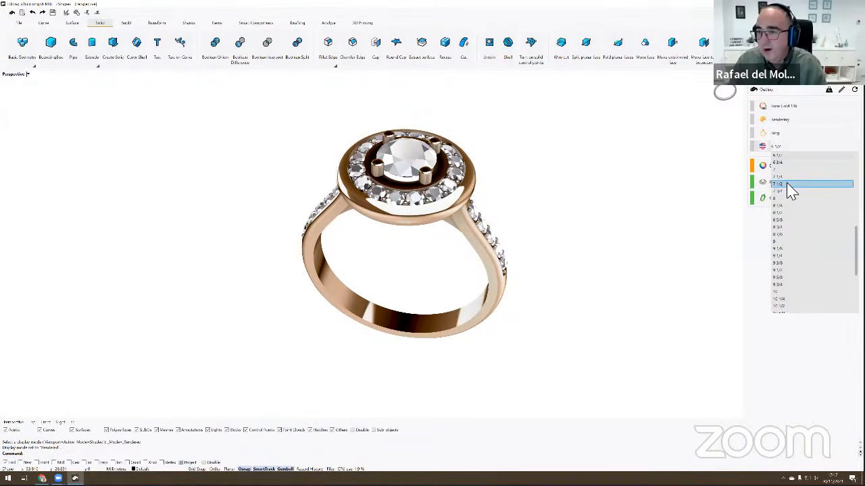
click(765, 151)
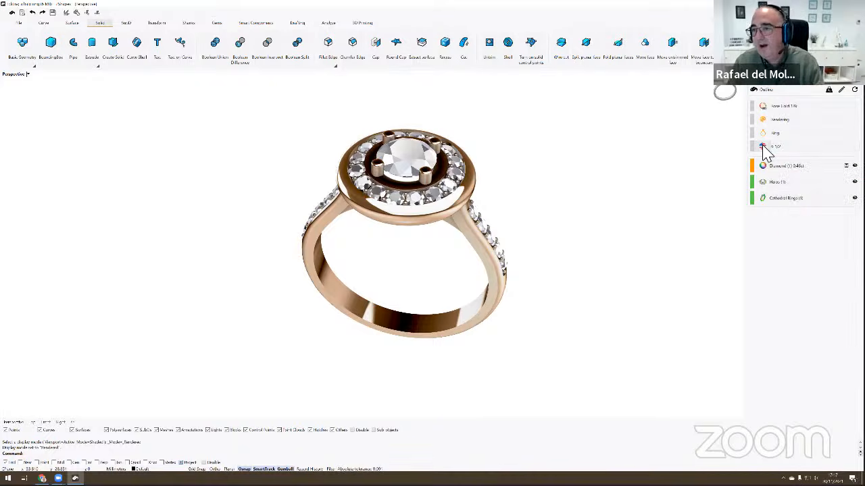
click(765, 152)
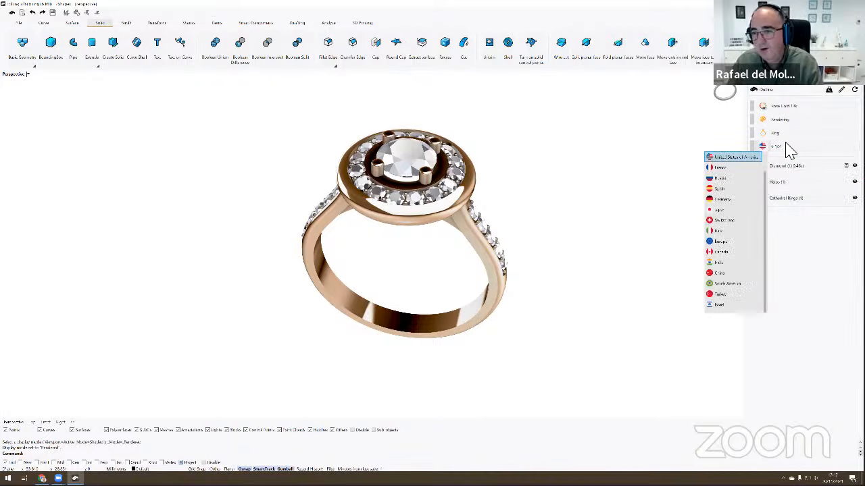
click(786, 146)
click(788, 148)
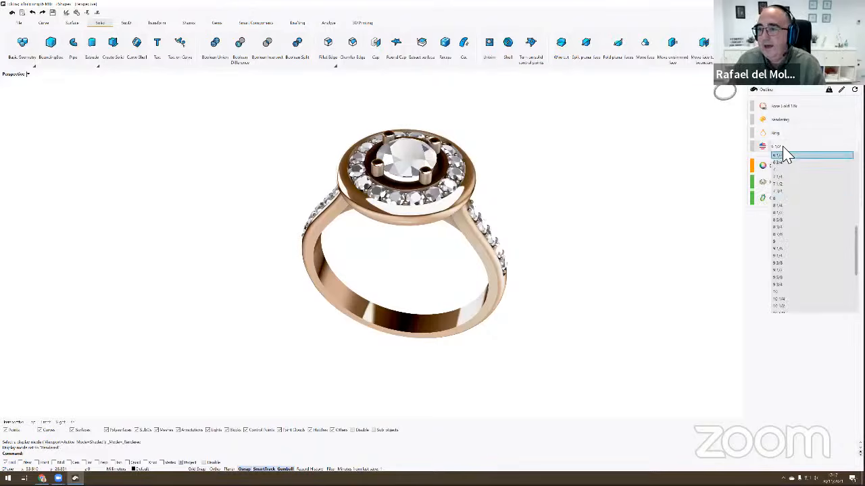
click(790, 185)
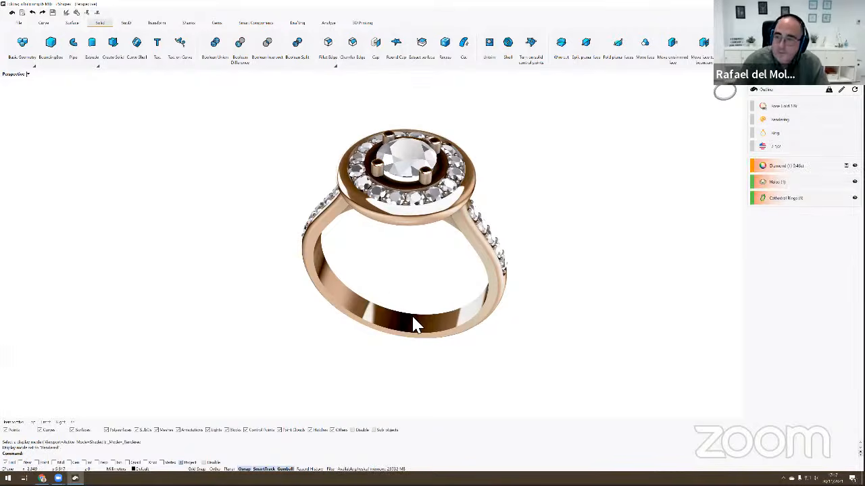
scroll(432, 282, up, 3)
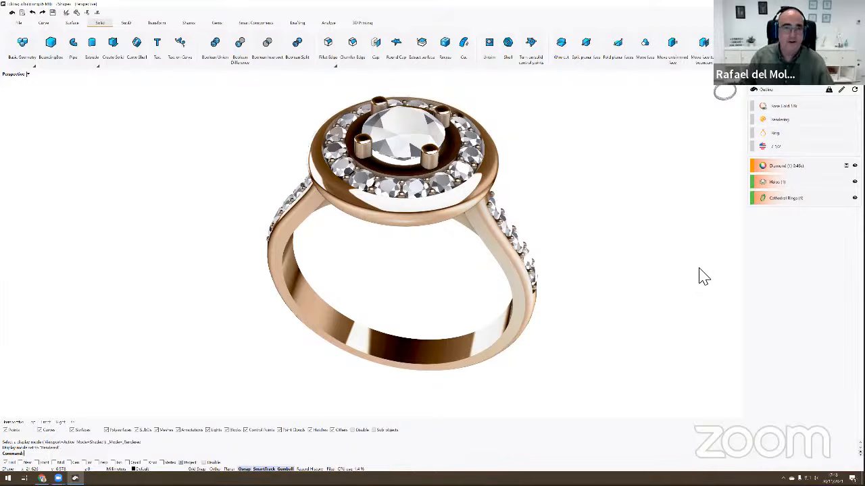
shift+right_drag(618, 221, 620, 229)
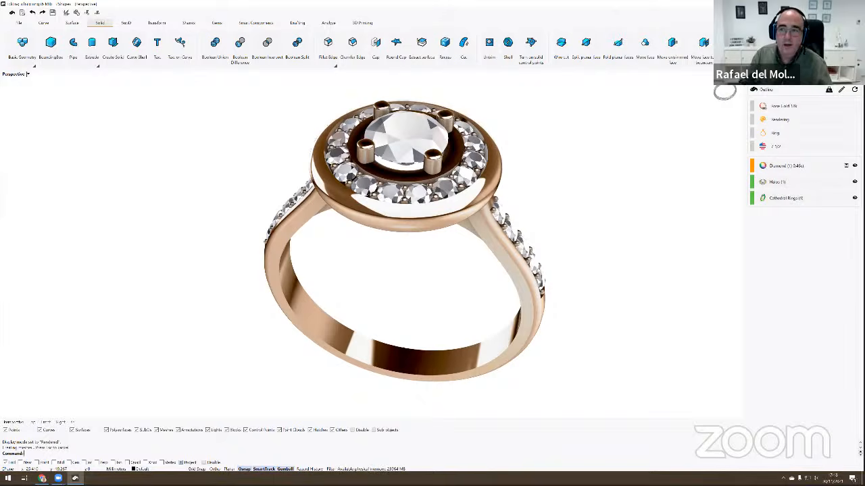
Step: Edit the round center diamond to a weight of 1 carat and apply the change to the ring
right_drag(585, 257, 579, 276)
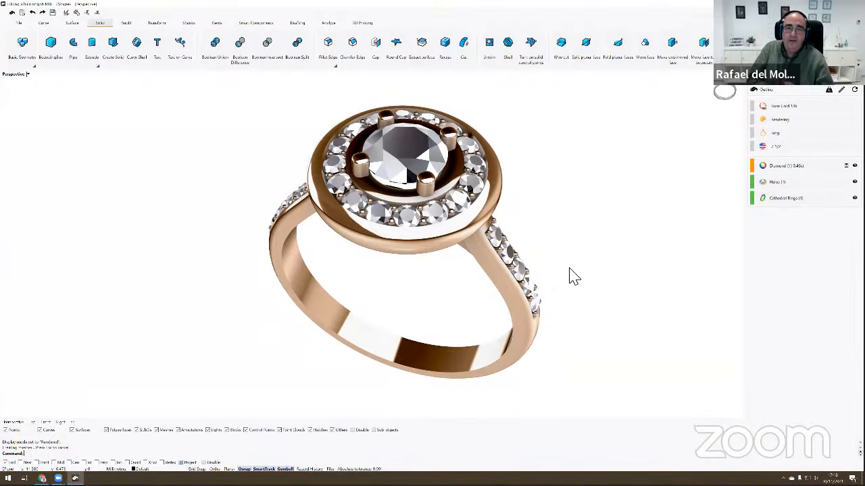
right_drag(558, 260, 526, 250)
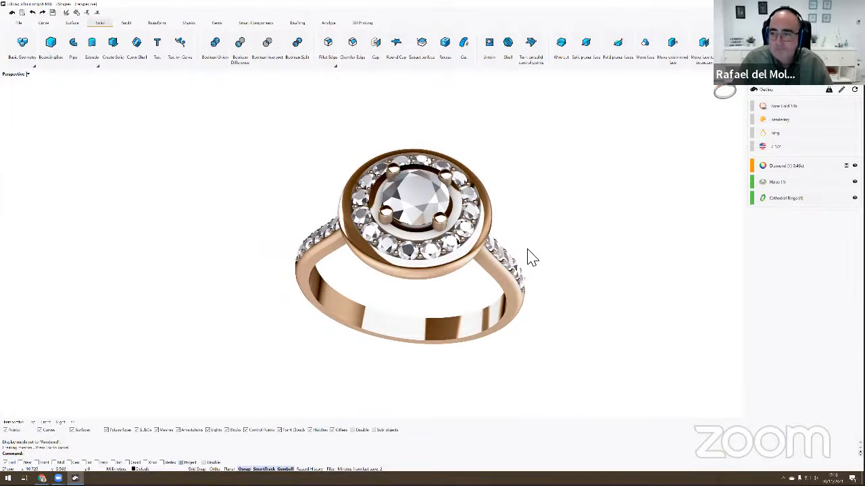
double_click(752, 169)
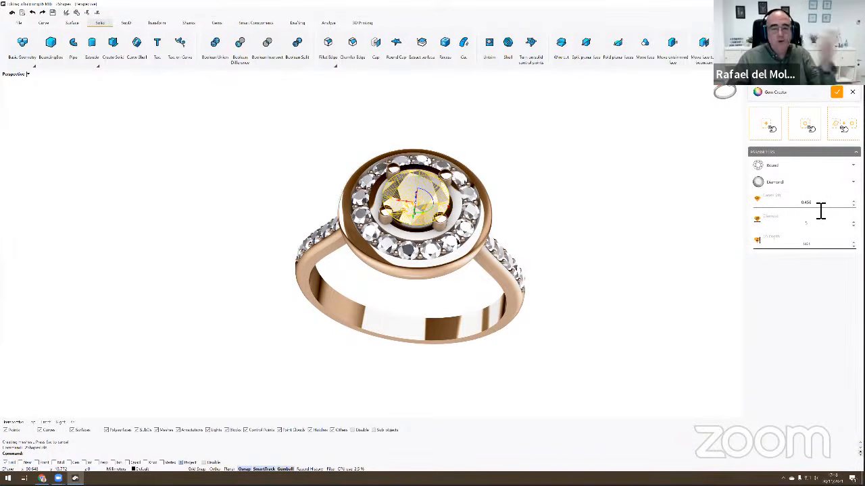
drag(823, 208, 787, 207)
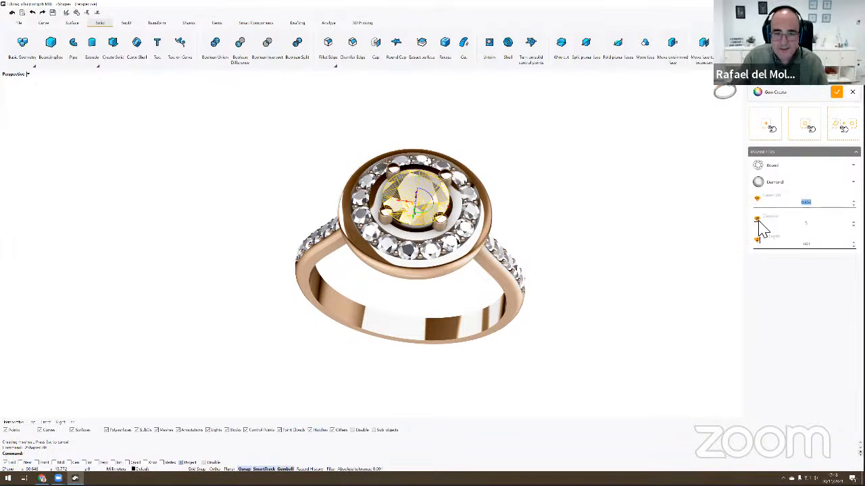
text(1)
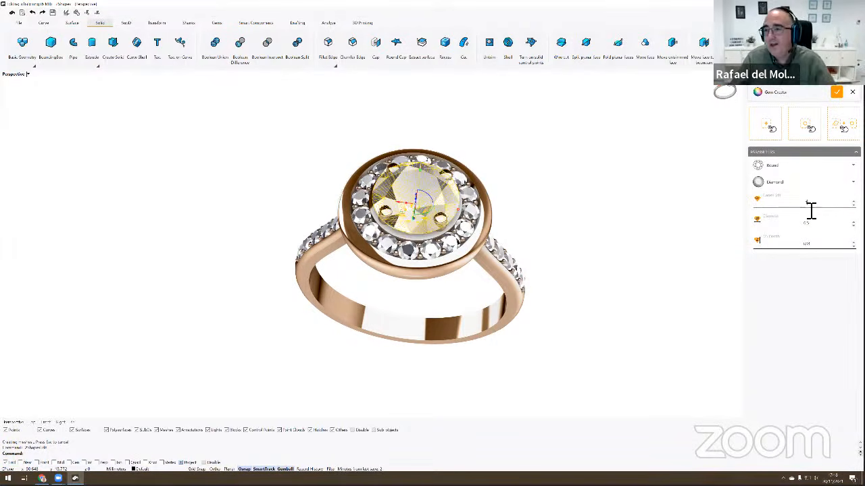
right_drag(467, 233, 465, 217)
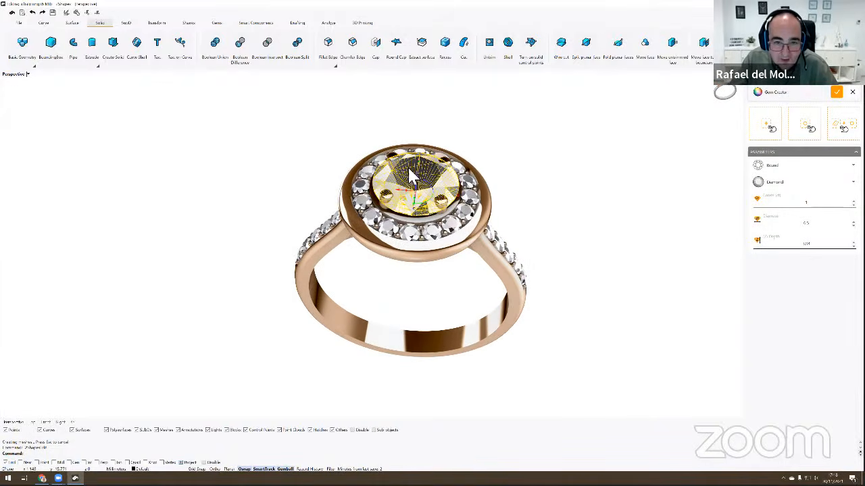
scroll(469, 210, up, 2)
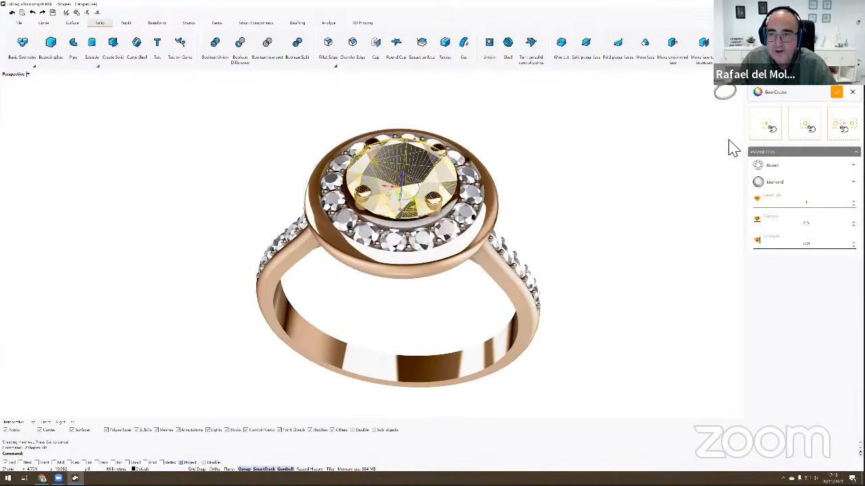
click(837, 93)
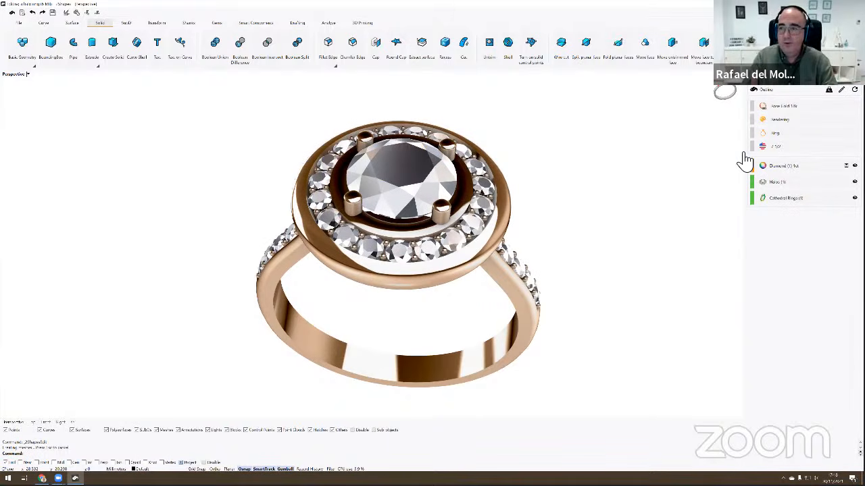
Step: Open the cathedral shank's parameters, review them with the ring from the side and above, and accept them
mouse_move(590, 206)
right_down()
mouse_move(614, 216)
mouse_move(599, 237)
mouse_move(610, 209)
mouse_move(615, 216)
mouse_move(628, 198)
mouse_move(615, 197)
mouse_move(612, 216)
mouse_move(586, 218)
right_up()
scroll(596, 237, up, 2)
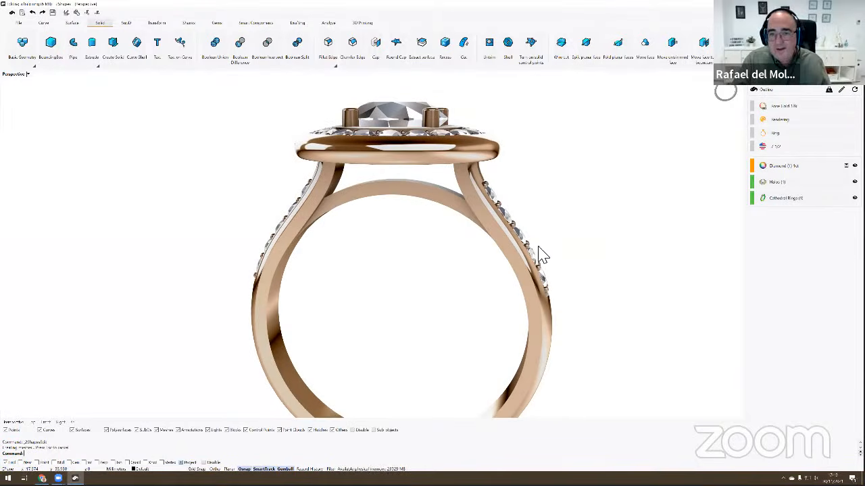
click(503, 255)
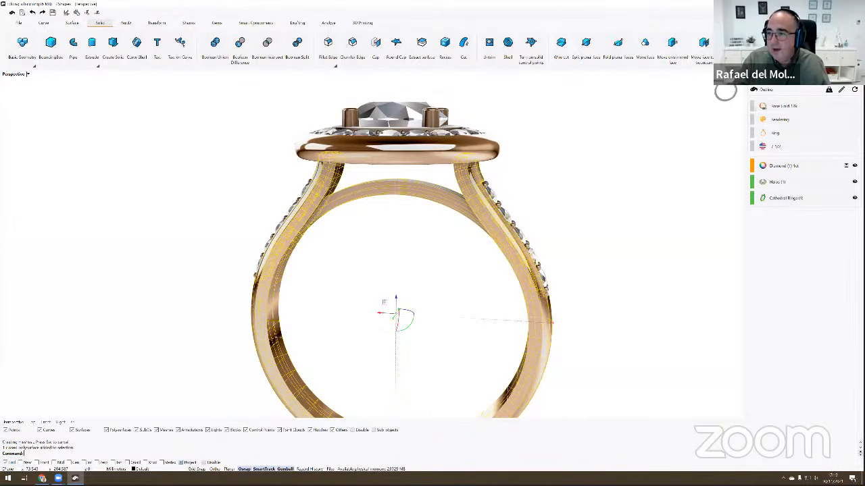
click(683, 177)
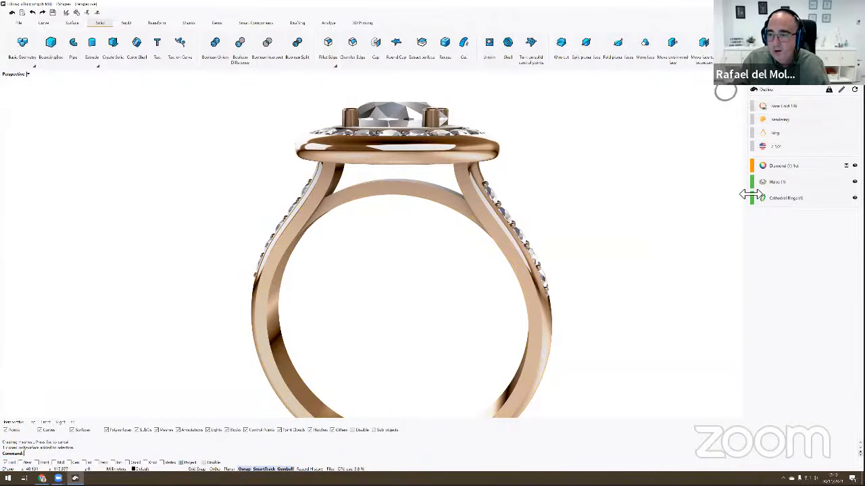
double_click(748, 201)
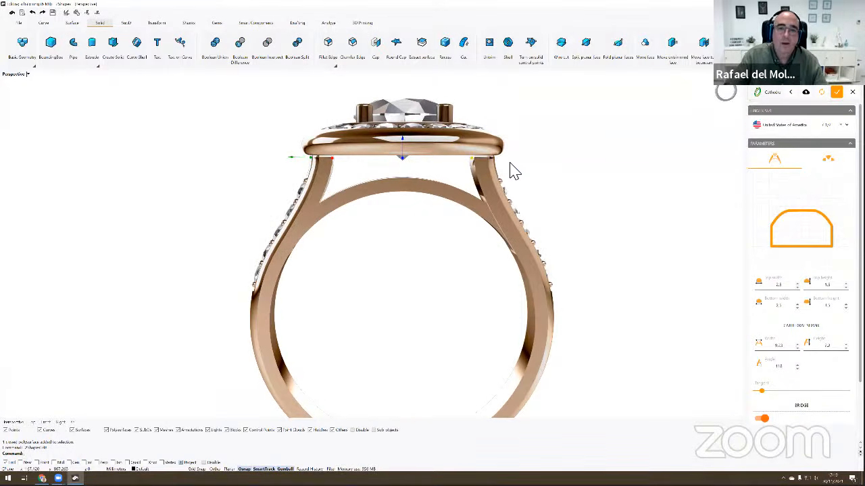
right_drag(512, 172, 556, 166)
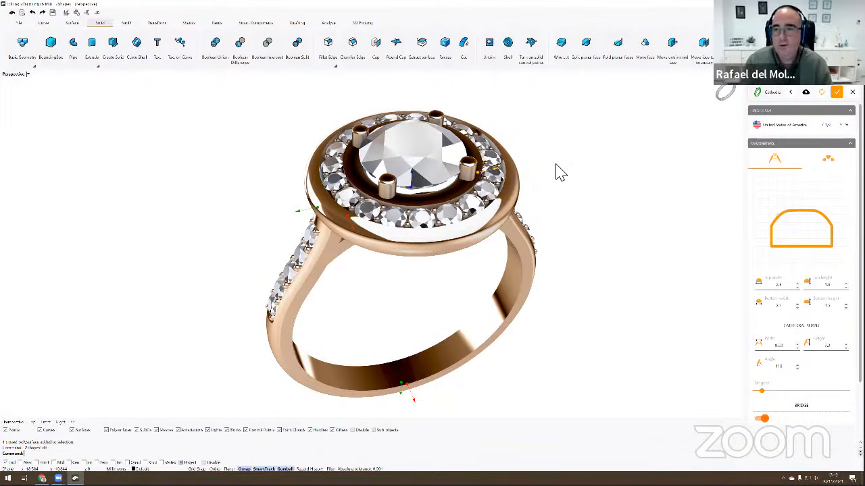
right_drag(557, 171, 625, 157)
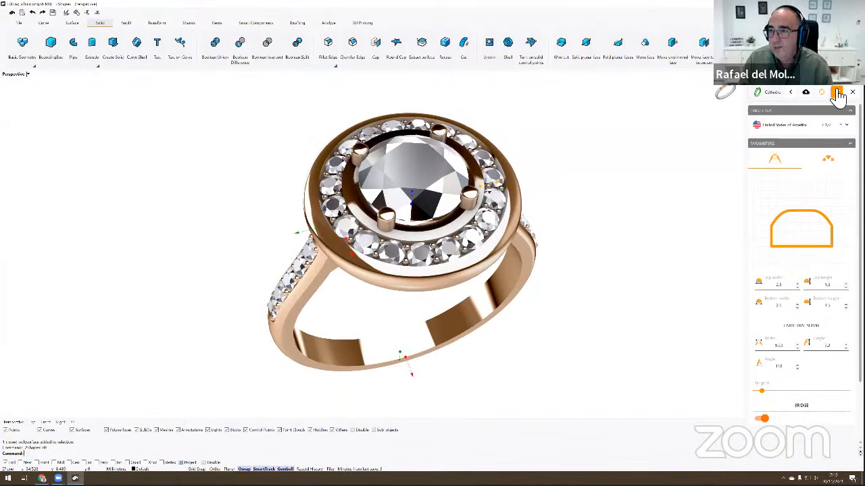
click(837, 95)
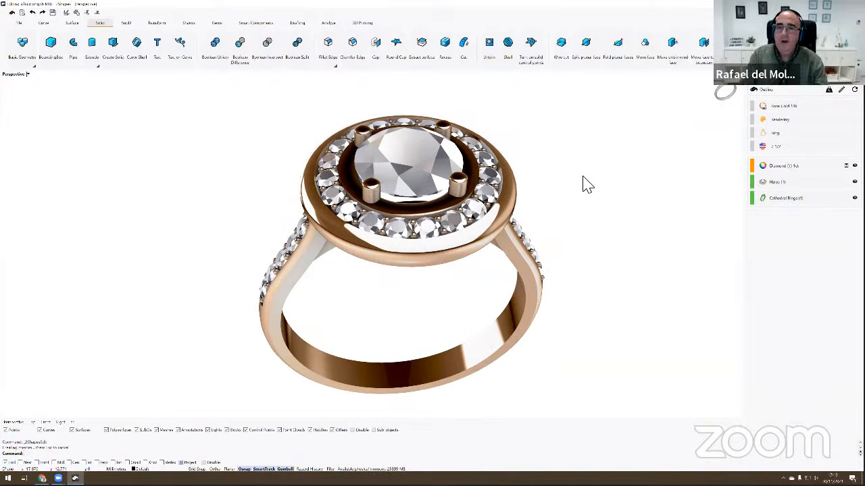
Step: Calculate the ring's metal and diamond weights and dismiss the resulting list
right_drag(586, 183, 573, 183)
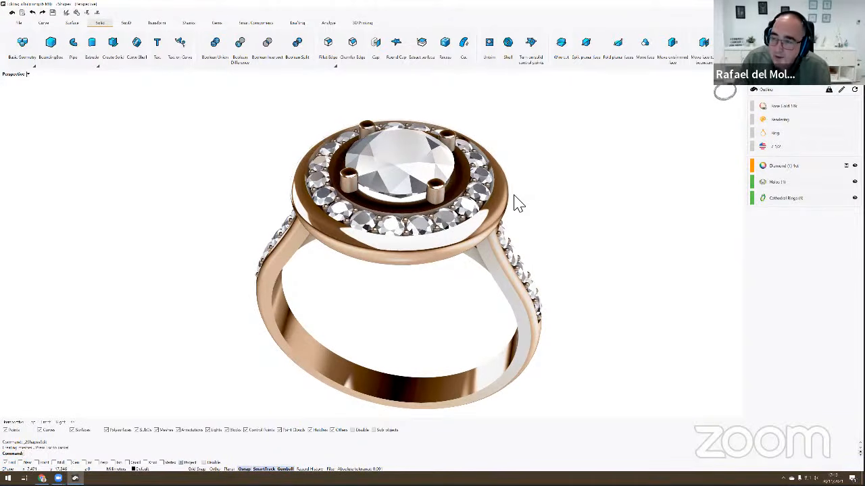
right_drag(508, 207, 527, 209)
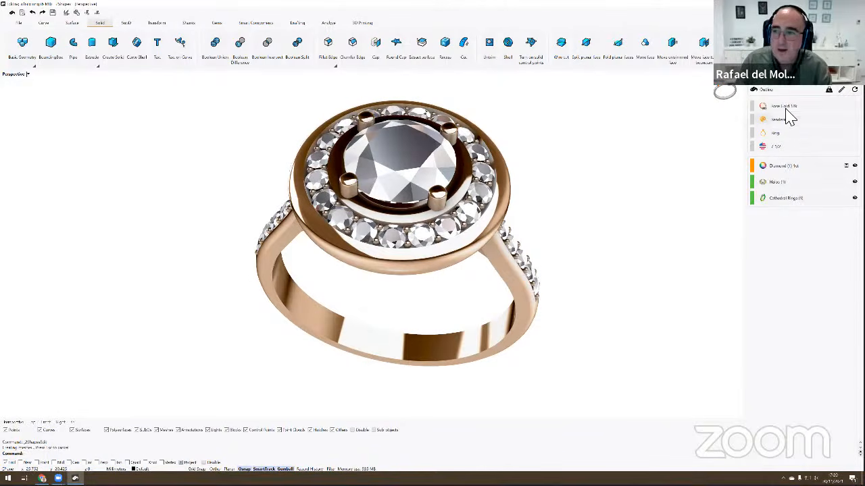
click(829, 92)
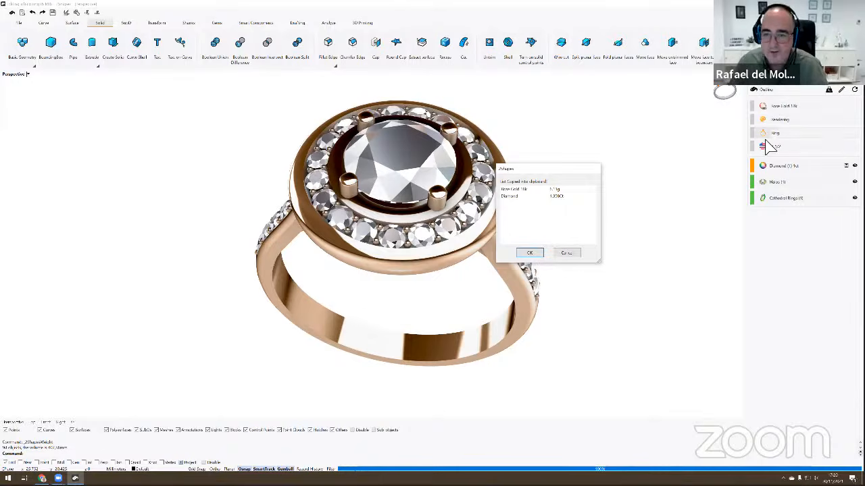
click(529, 254)
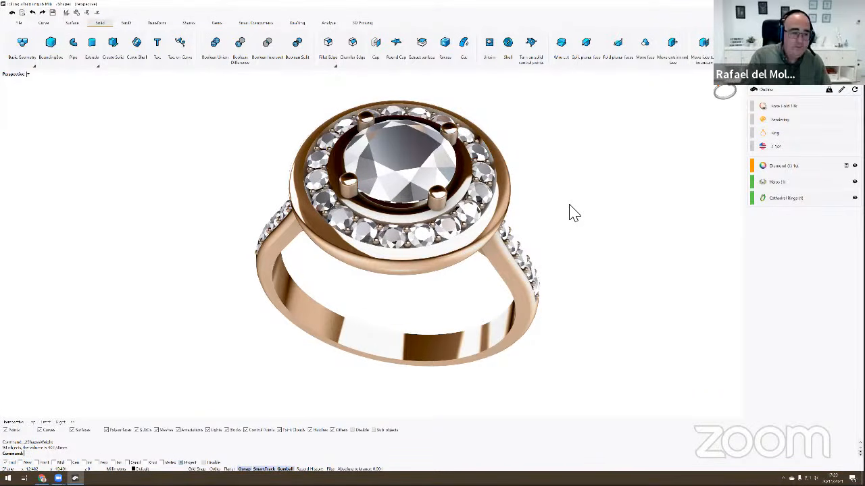
shift+right_drag(506, 194, 495, 205)
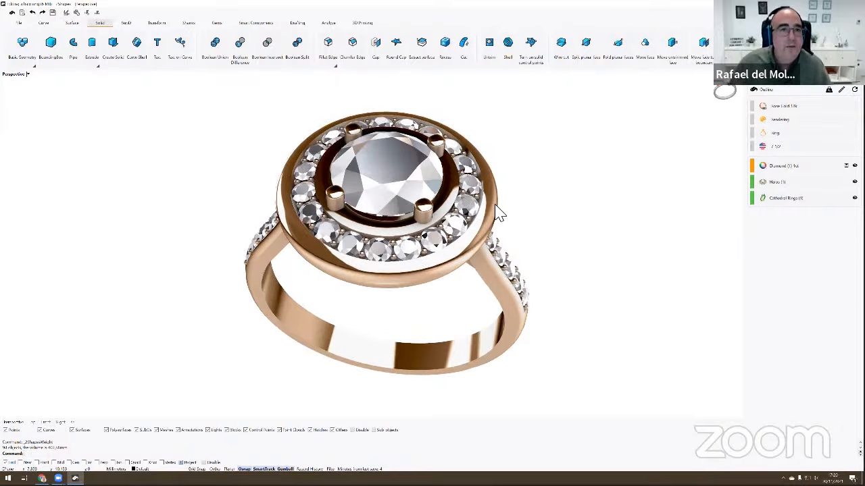
Step: Create a report sheet of the ring and set its perspective detail to the Rendered display mode
click(299, 24)
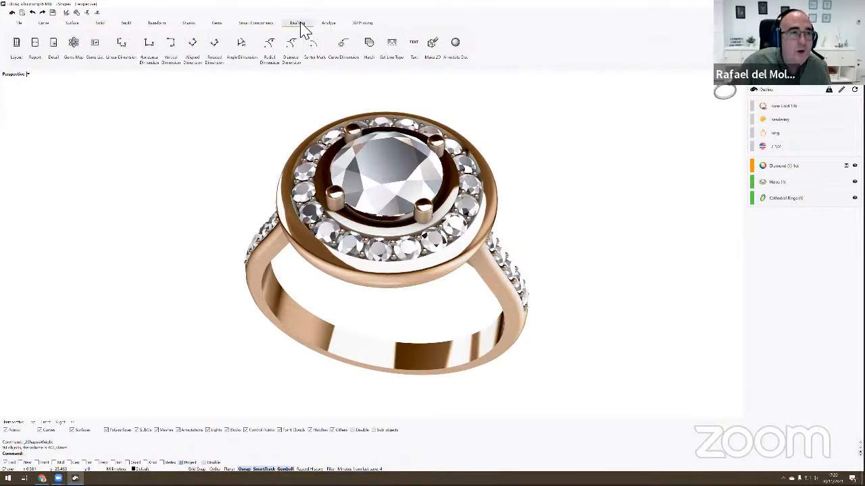
click(39, 59)
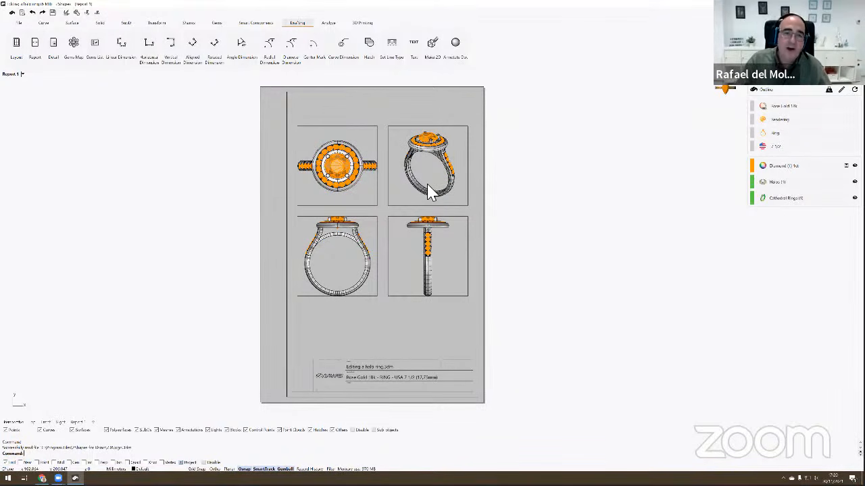
double_click(399, 152)
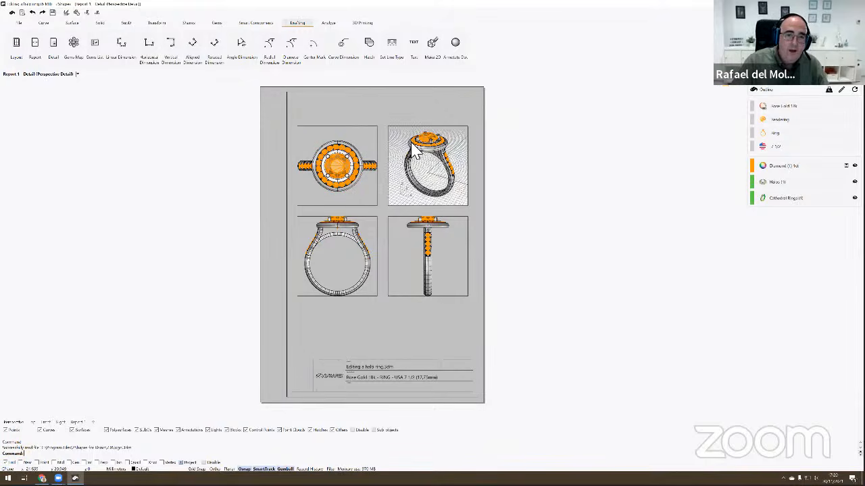
click(59, 75)
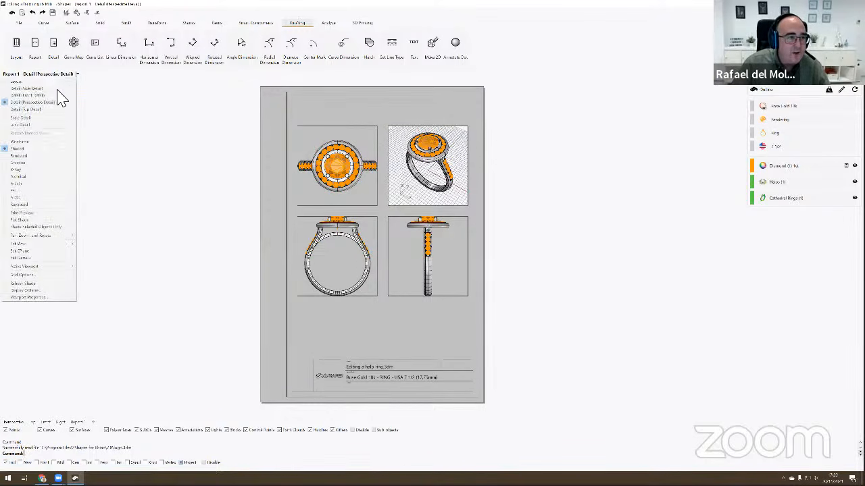
click(54, 157)
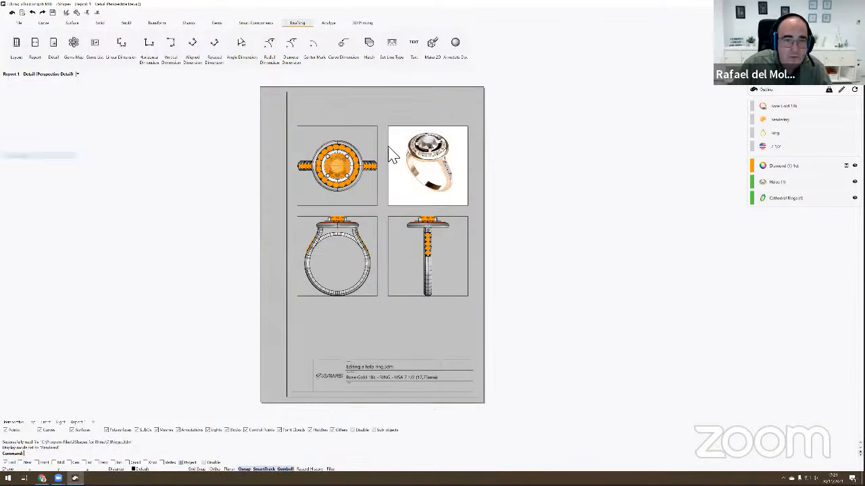
double_click(469, 126)
Step: Add a gem map to the report sheet below the ring's side view and inspect its gem sizes
scroll(450, 175, up, 3)
right_drag(475, 194, 471, 215)
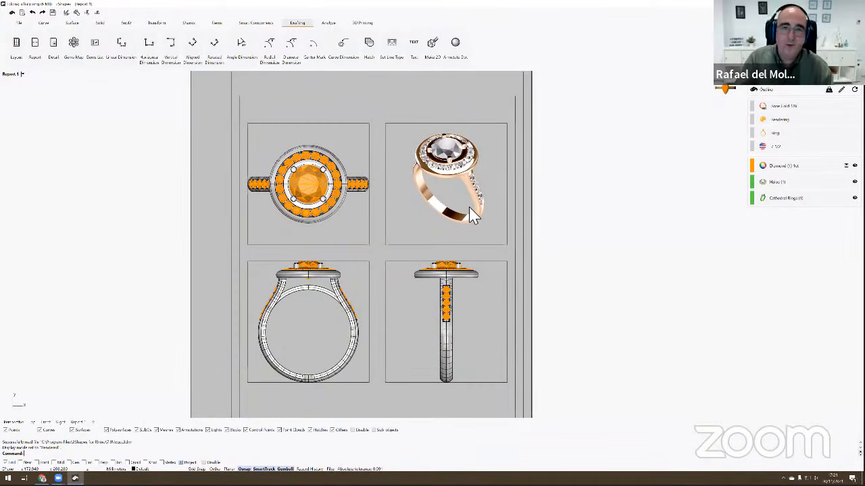
scroll(471, 217, down, 5)
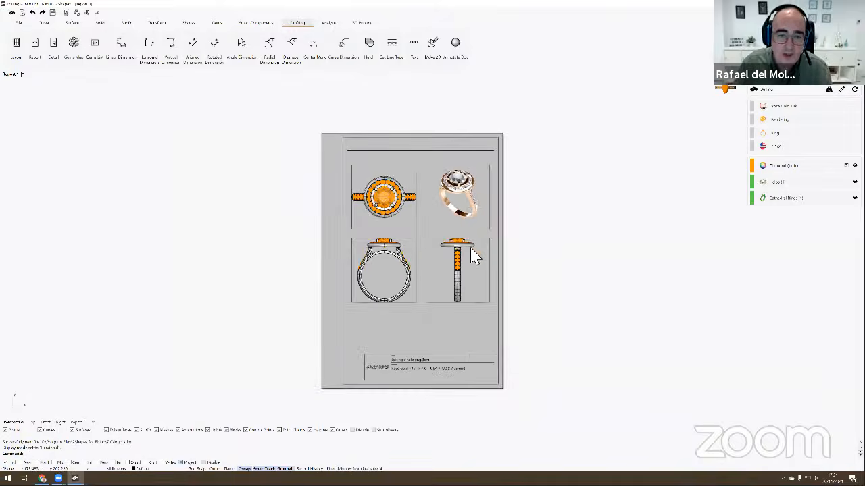
right_drag(471, 250, 417, 220)
scroll(419, 230, up, 2)
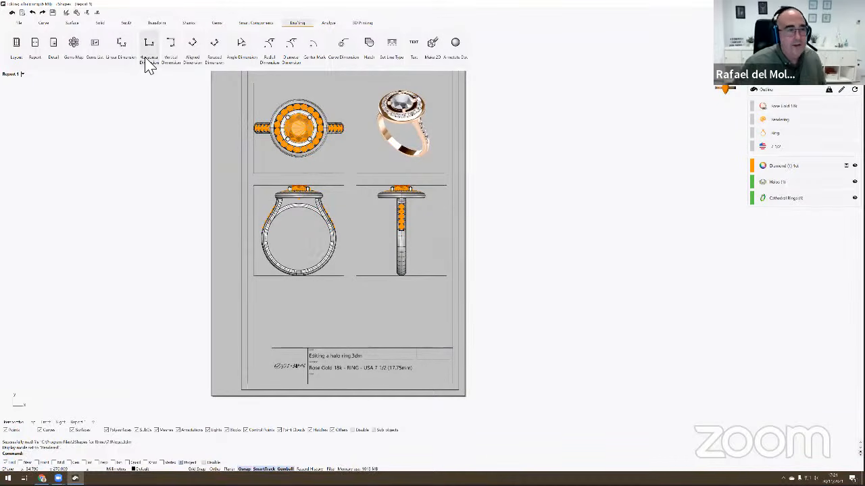
click(72, 49)
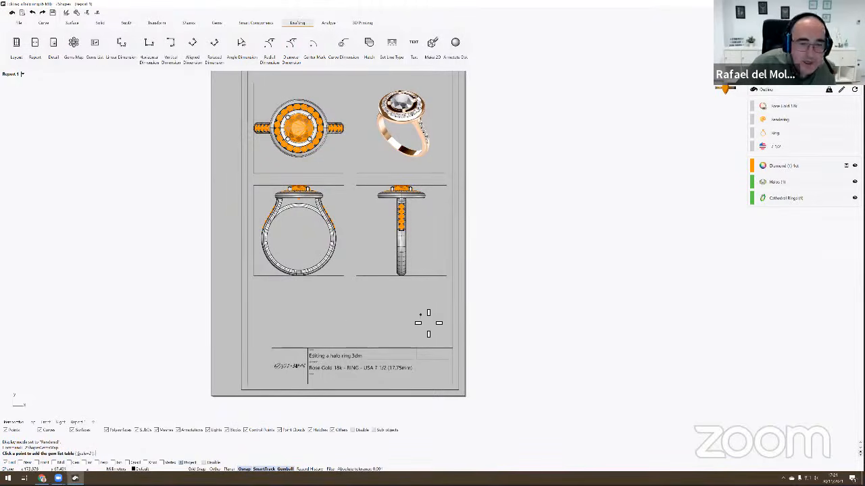
scroll(385, 305, up, 1)
click(385, 306)
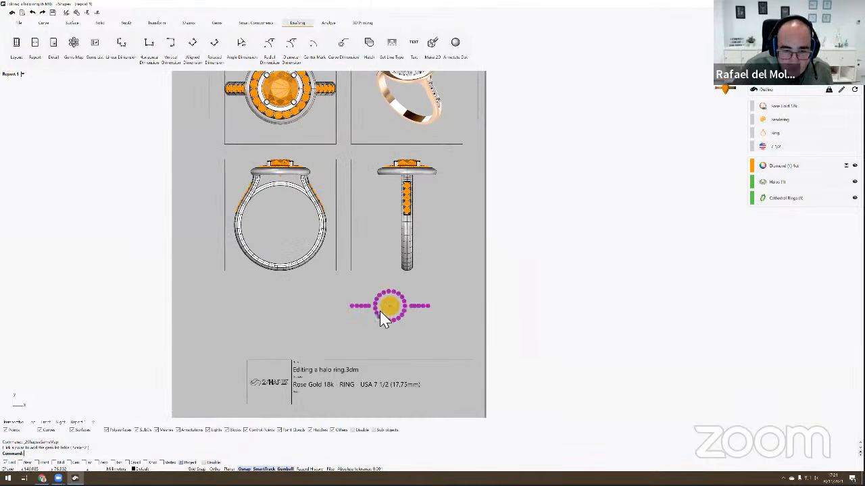
scroll(390, 310, up, 4)
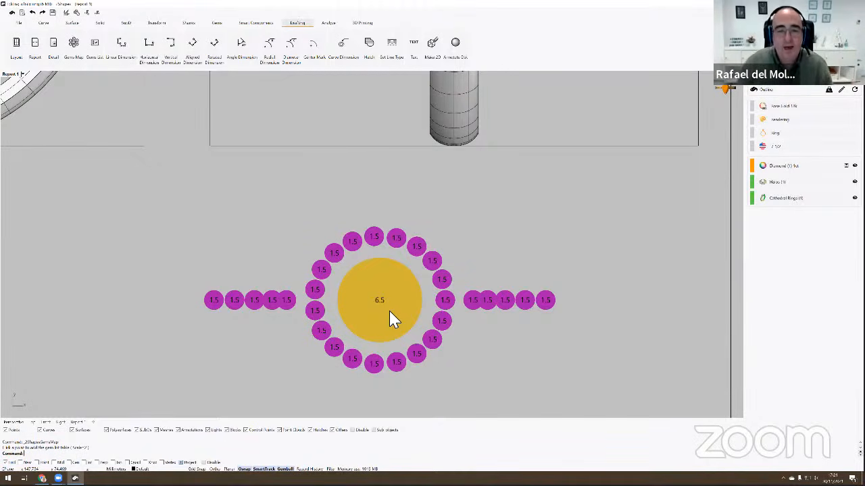
scroll(389, 311, down, 5)
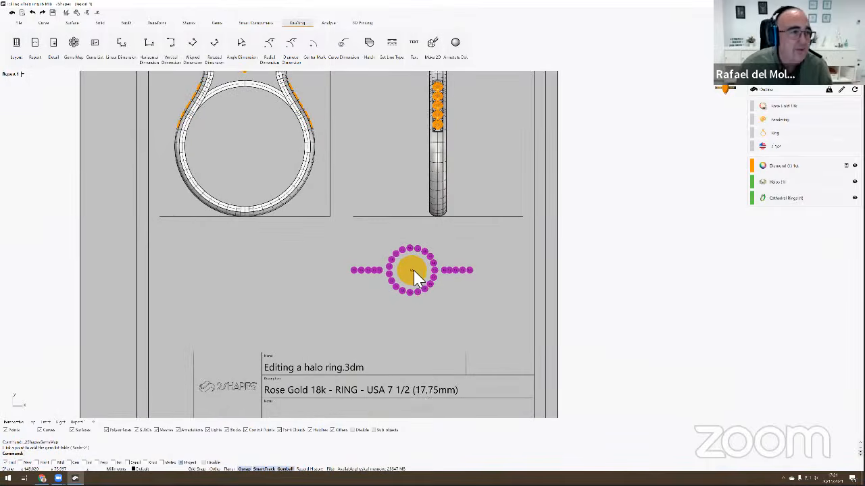
Step: Place a gem list table on the report sheet between the gem map and the title block
click(97, 54)
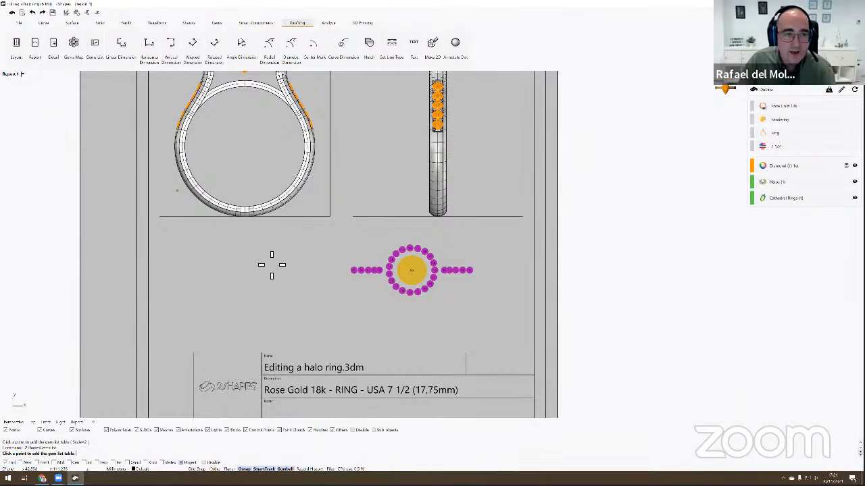
click(388, 329)
scroll(440, 330, up, 5)
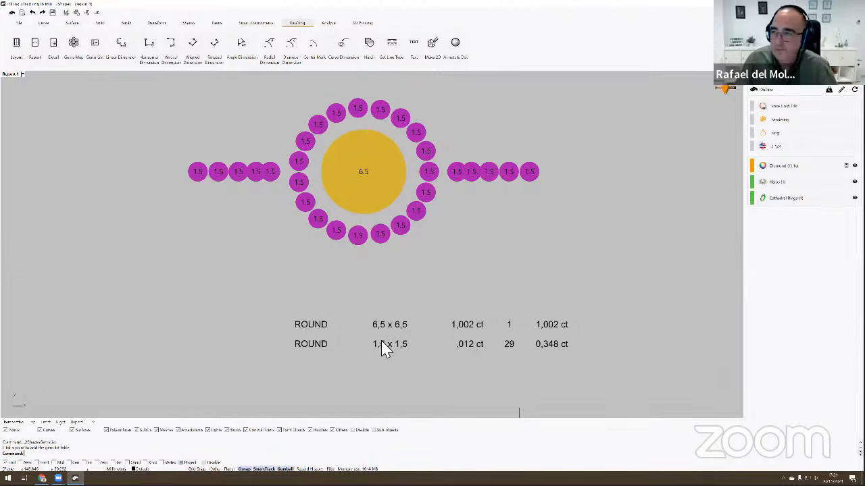
scroll(378, 346, down, 5)
scroll(378, 345, down, 5)
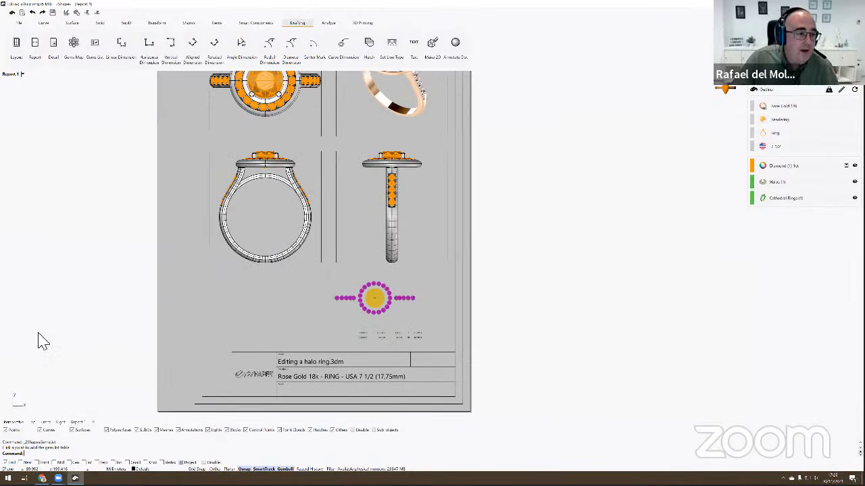
Step: Return to the perspective view of the ring and switch the model from Rendering to Manufacturing mode
click(14, 422)
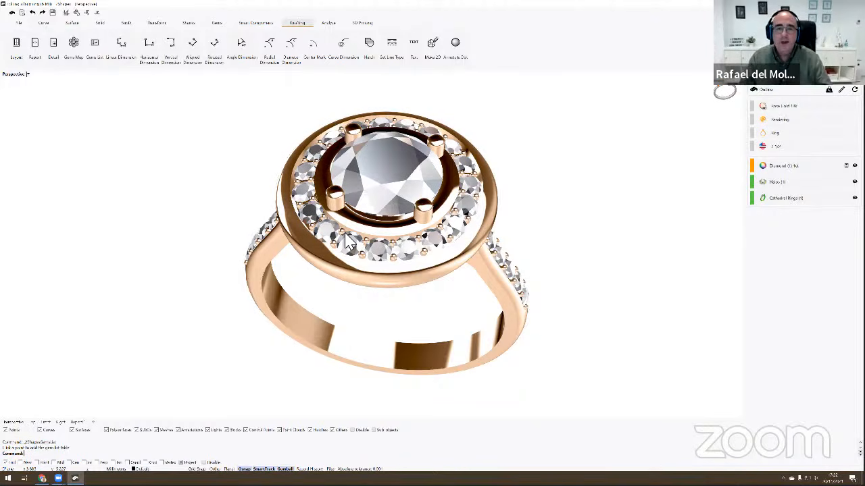
right_drag(517, 216, 504, 212)
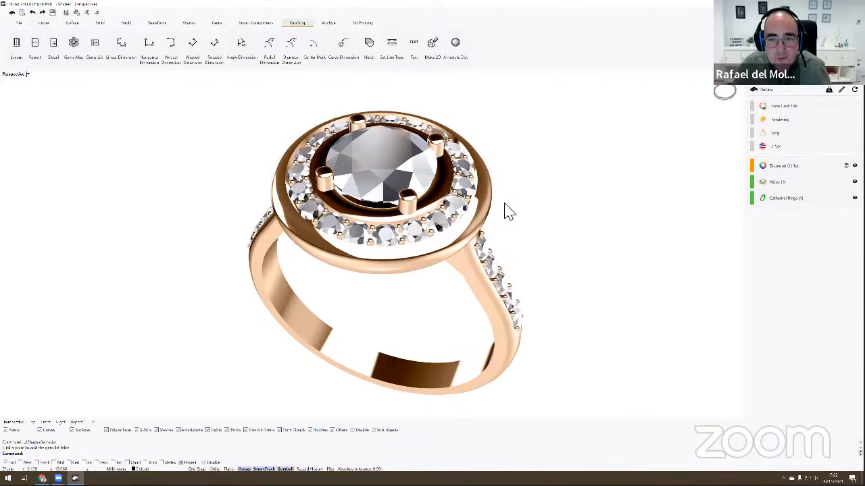
click(792, 125)
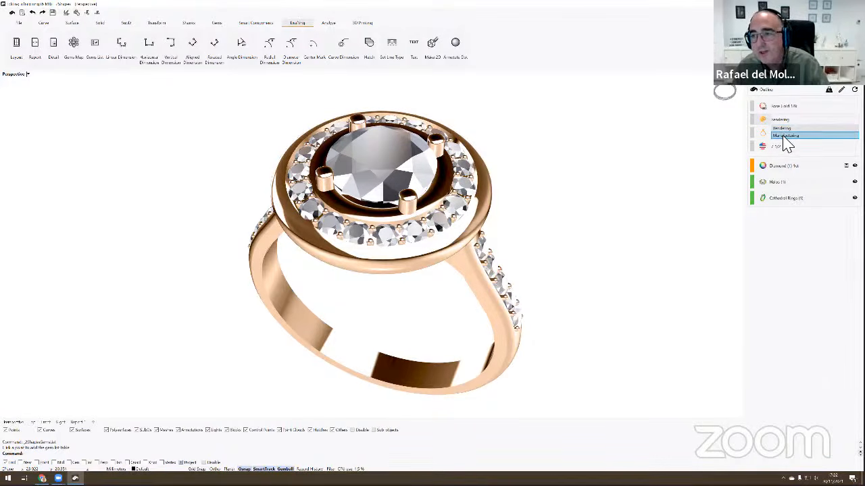
click(785, 137)
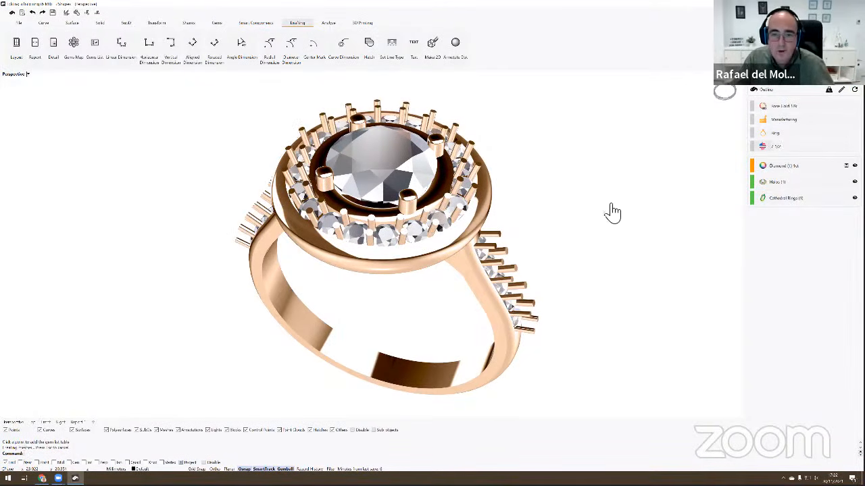
right_drag(543, 223, 518, 227)
scroll(512, 213, down, 4)
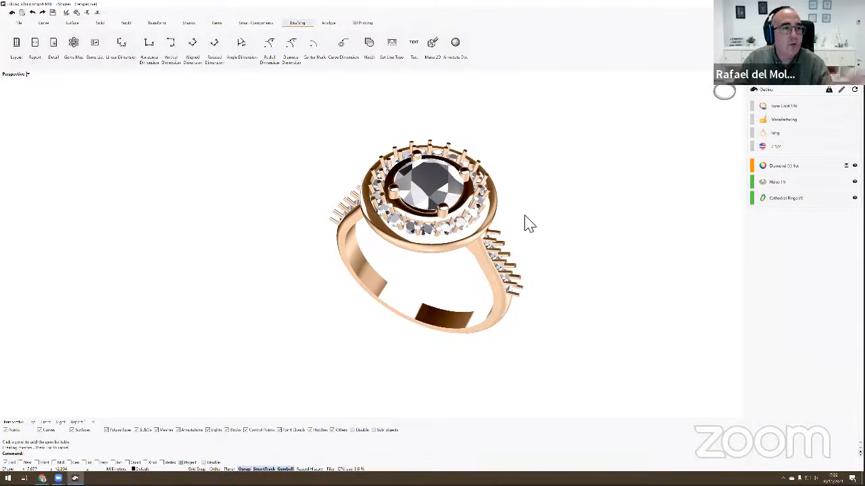
Step: Export the ring with One Click STL to the desktop as "My STL to print"
click(362, 23)
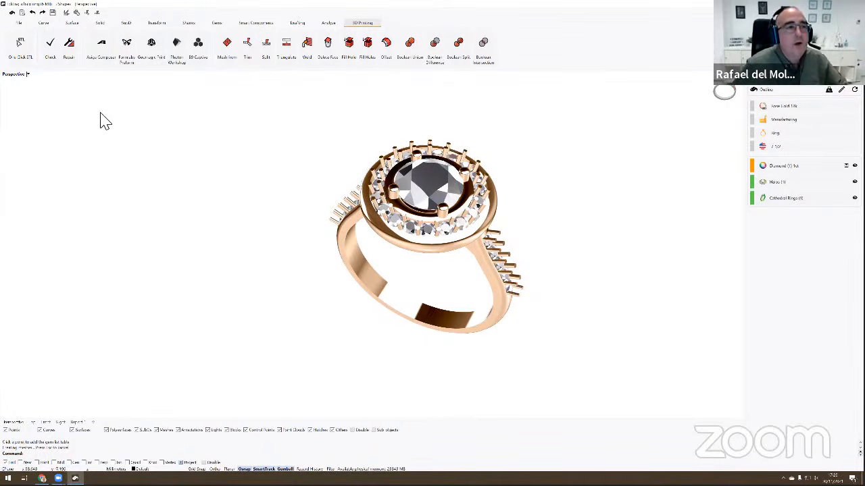
click(20, 59)
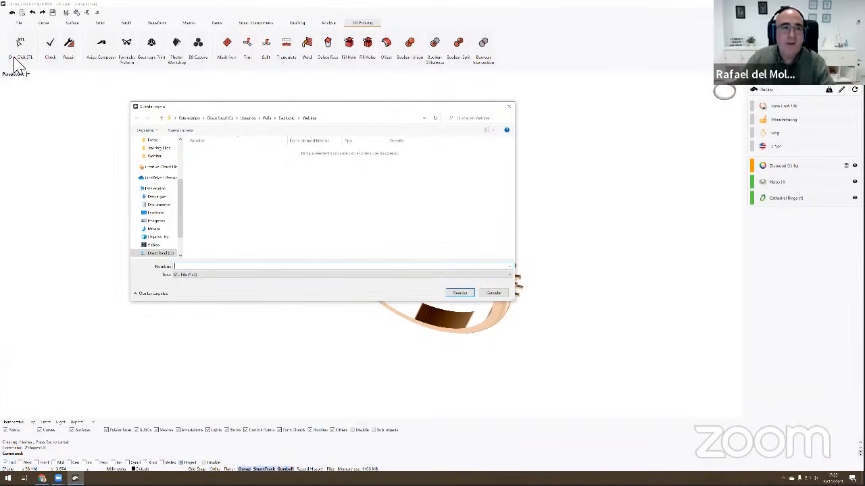
click(286, 119)
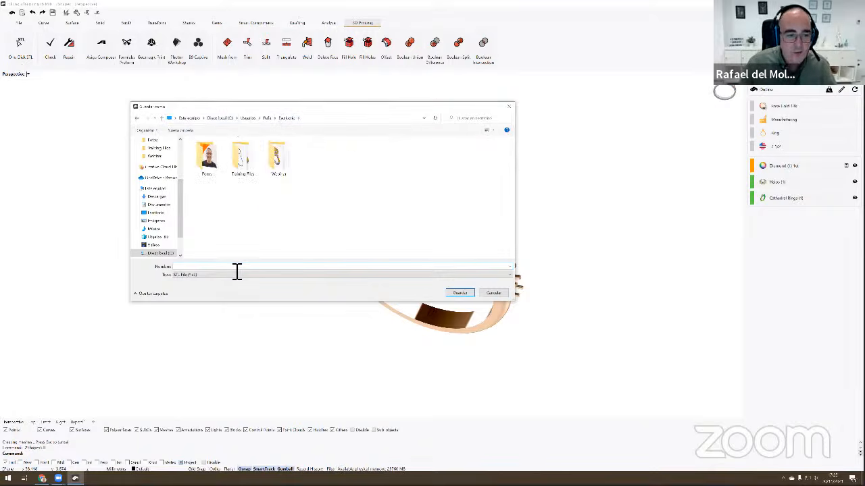
click(237, 269)
text(My STL)
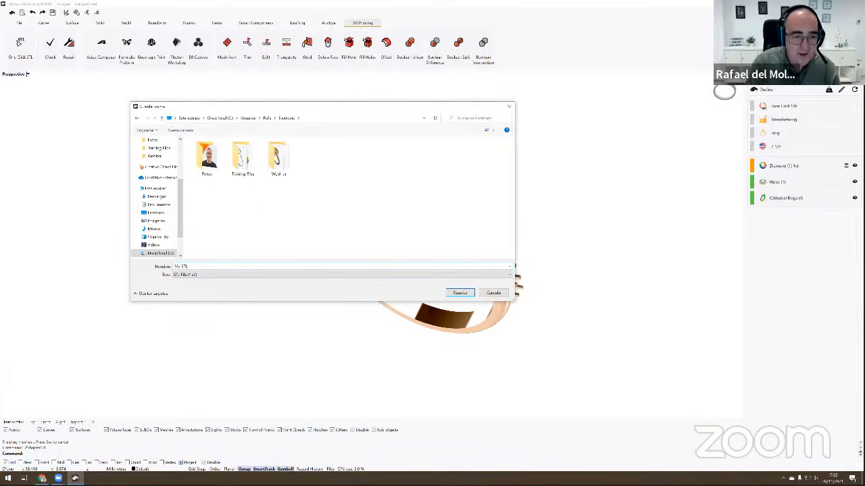
text( to print)
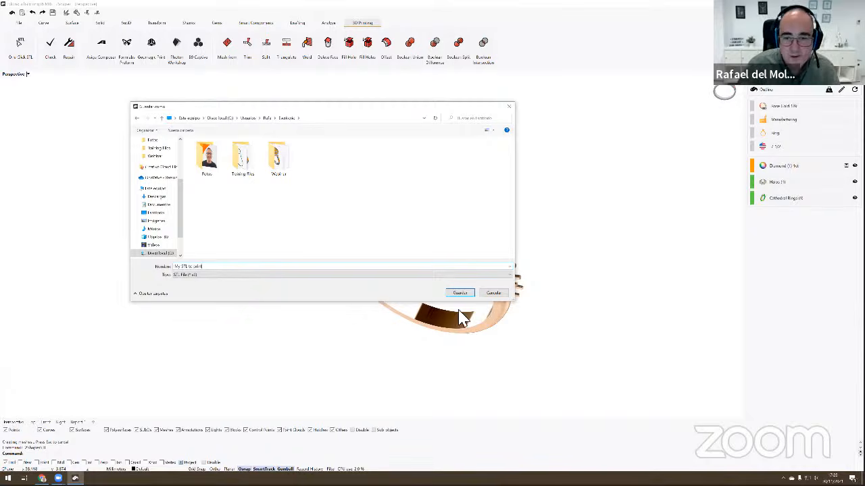
click(465, 301)
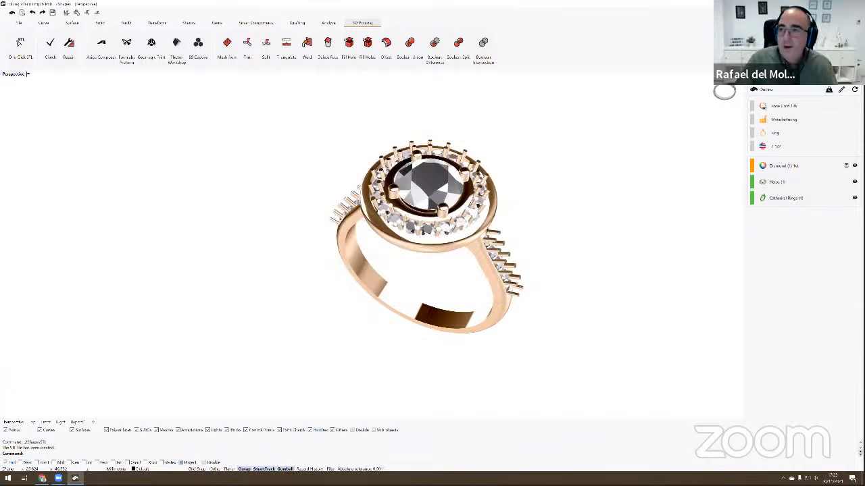
Step: Open the exported STL file from the desktop in the 3D viewer, examine the ring from several angles, and return to the model
click(824, 4)
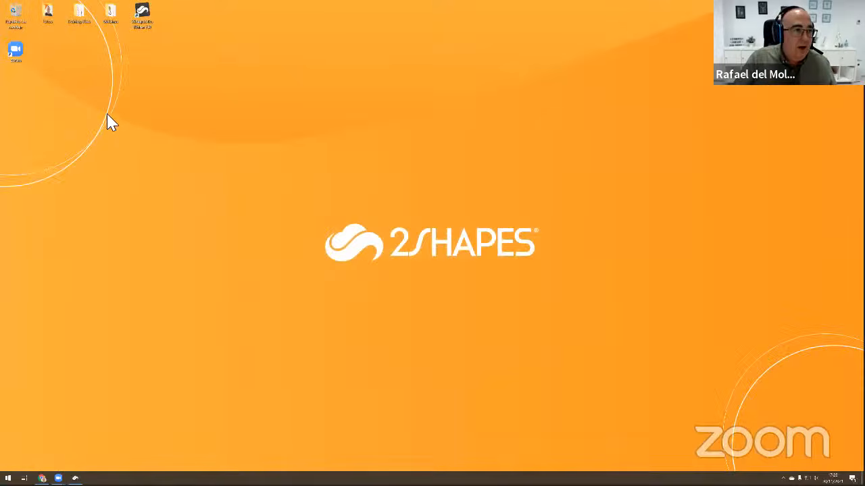
double_click(17, 92)
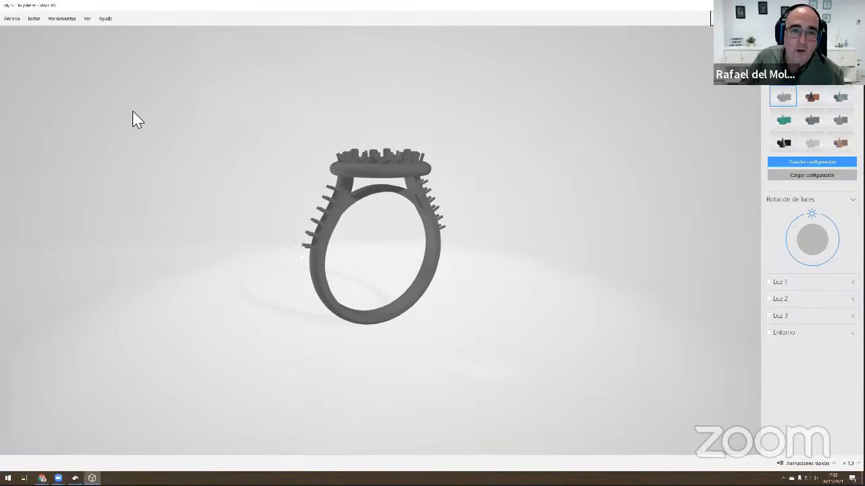
drag(210, 181, 231, 153)
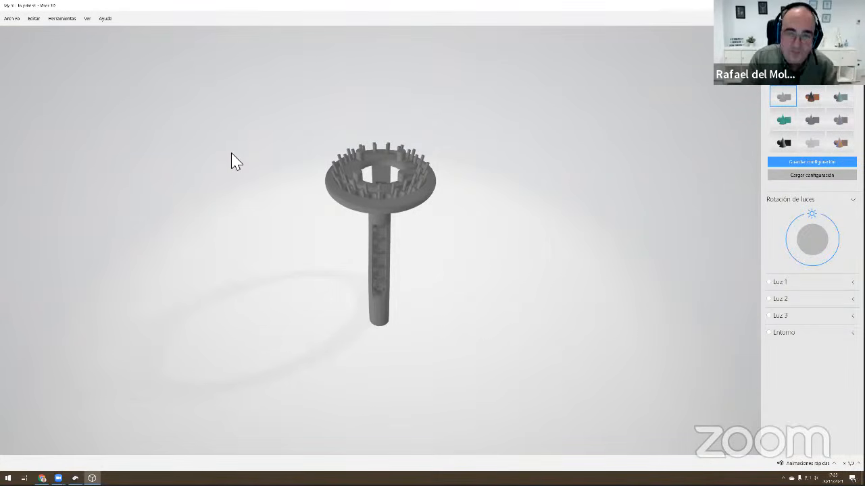
drag(441, 128, 408, 143)
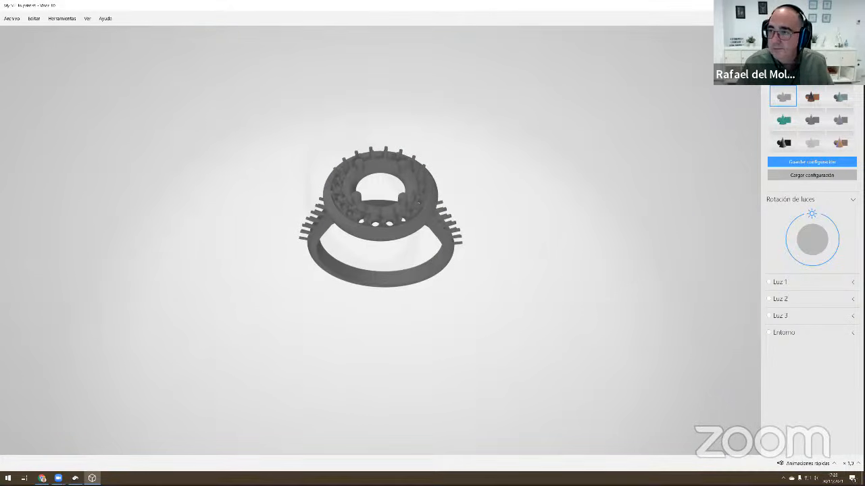
click(854, 5)
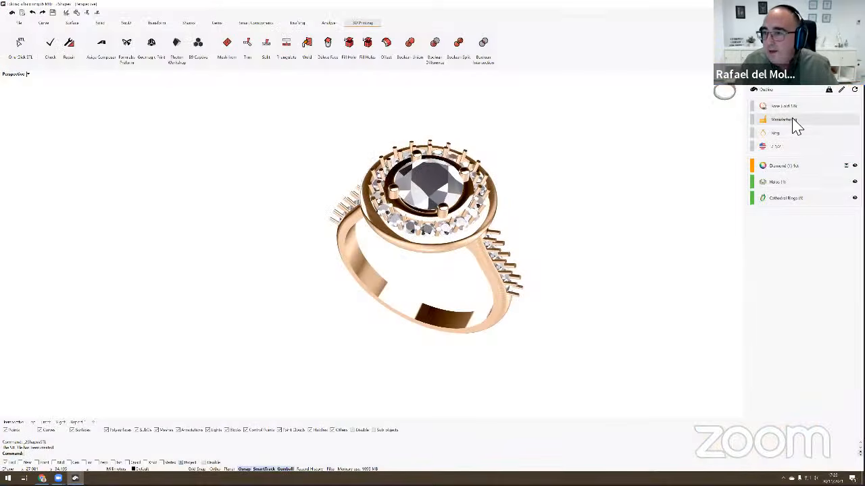
Step: Switch the model from Manufacturing to Rendering mode and open the Render and Animation tool
click(793, 122)
click(793, 128)
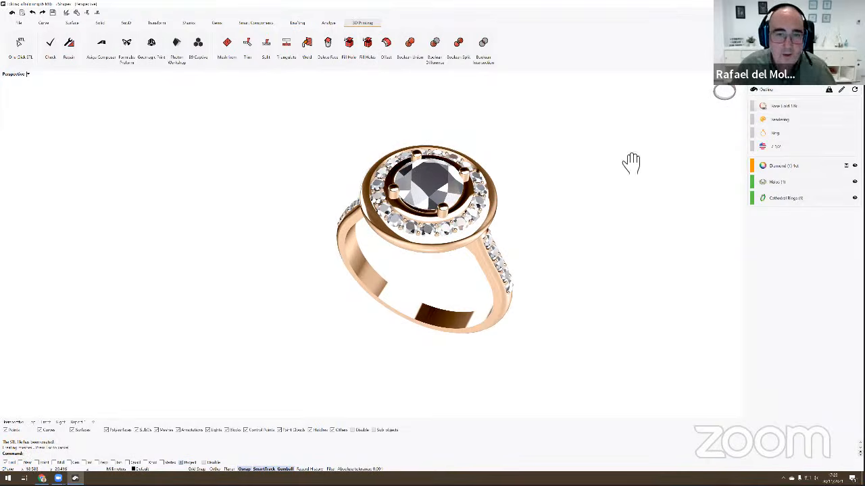
shift+right_drag(631, 164, 579, 156)
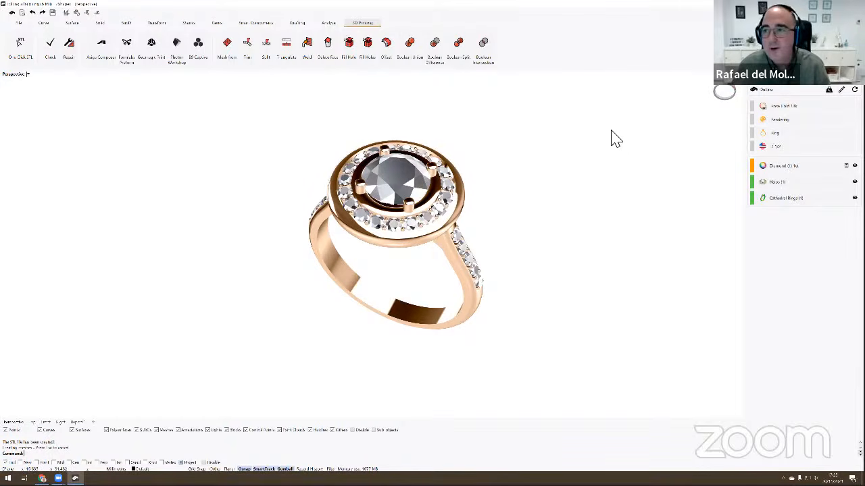
click(848, 87)
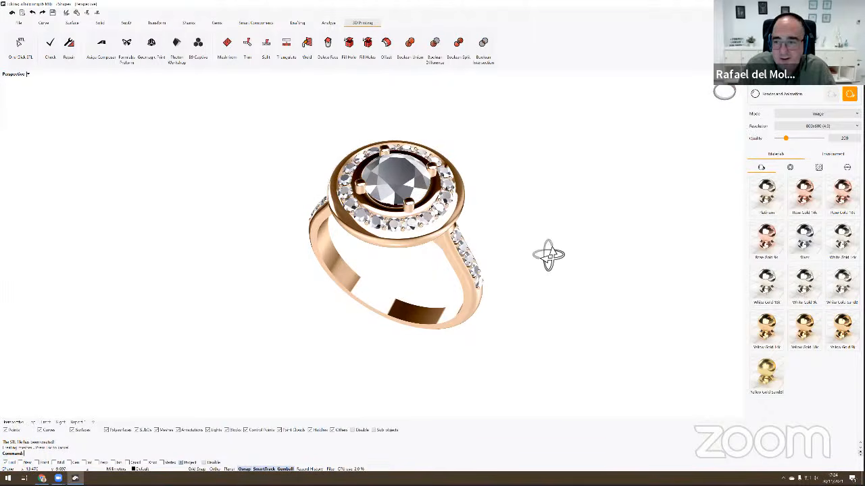
Step: Apply a rose gold material to the ring's shank
right_drag(548, 255, 543, 253)
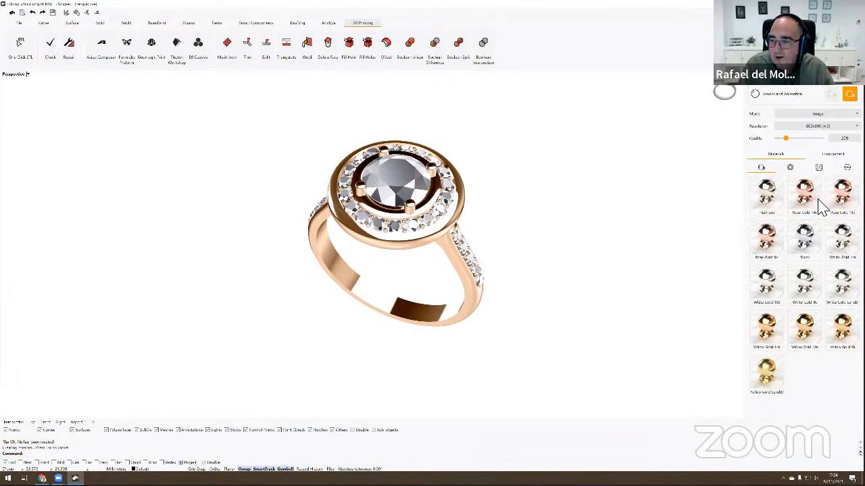
drag(775, 233, 465, 277)
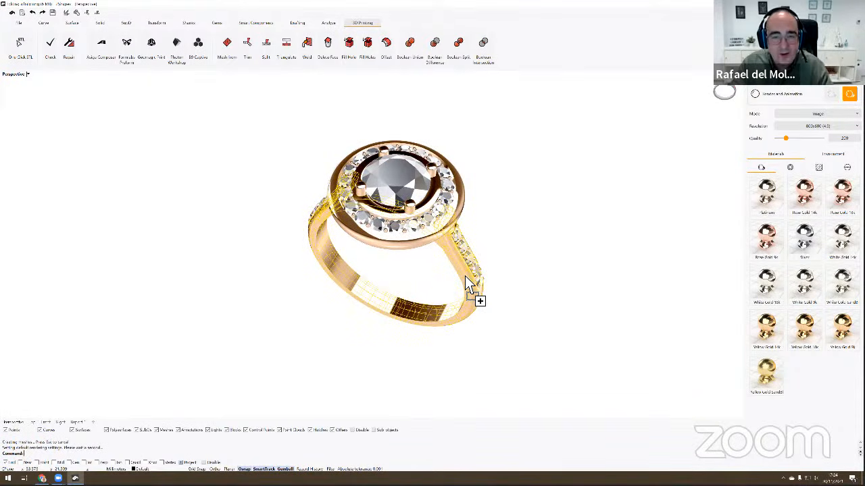
drag(465, 277, 466, 277)
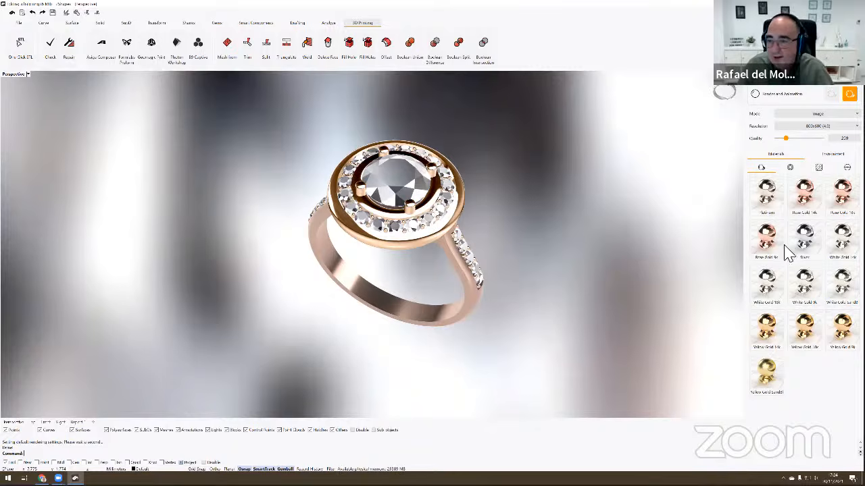
Step: Apply a rose gold material to the head prongs, the halo and the small prongs along the shank
click(427, 231)
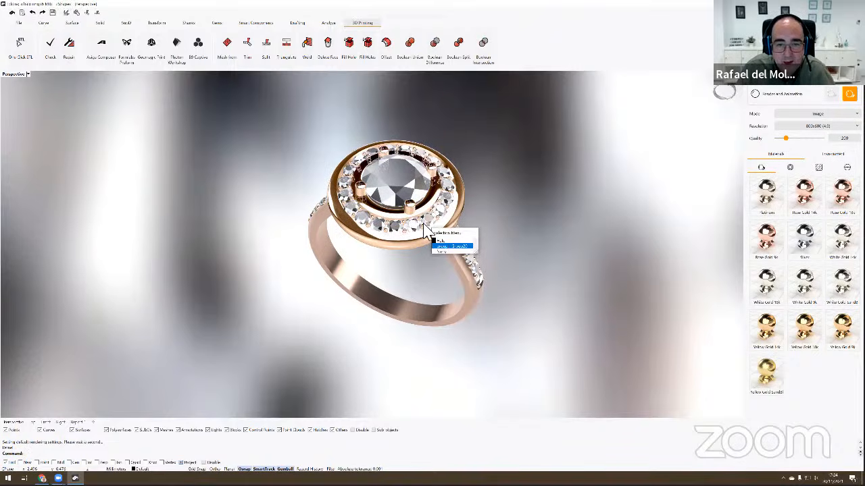
click(452, 247)
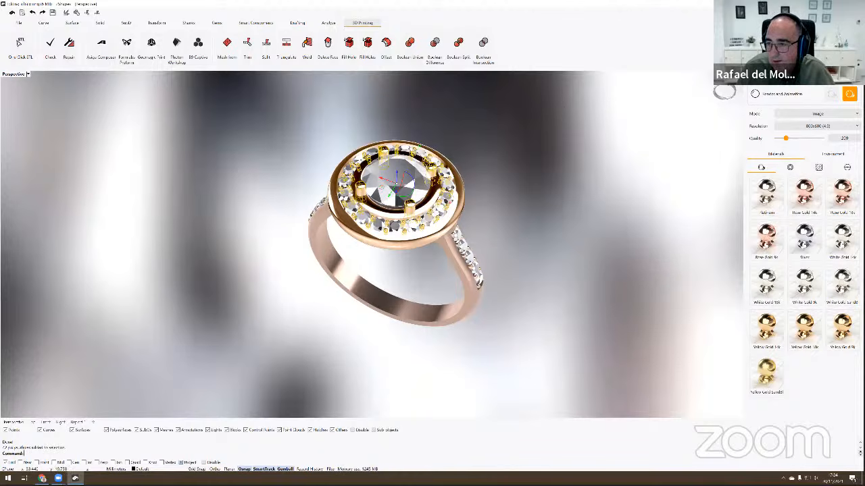
click(831, 197)
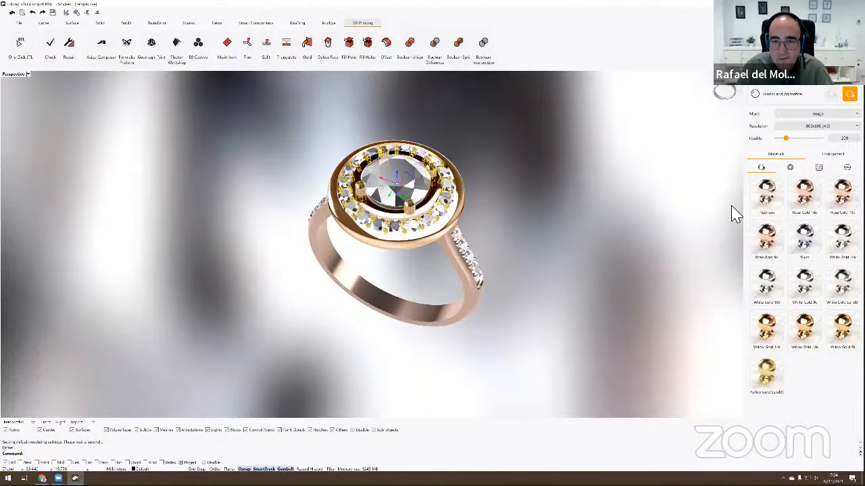
click(551, 236)
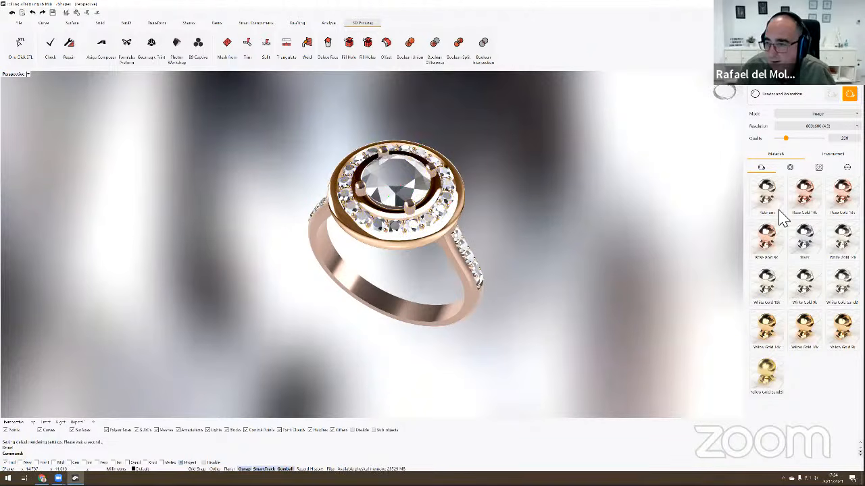
drag(817, 211, 425, 247)
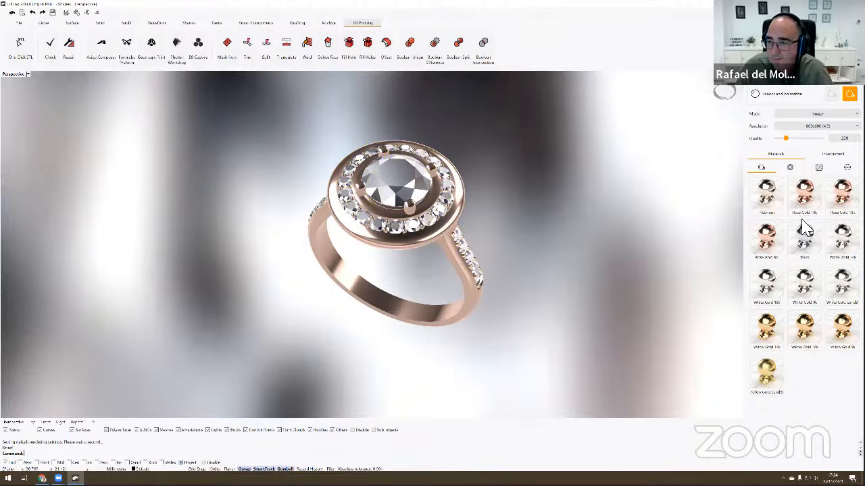
drag(836, 213, 472, 265)
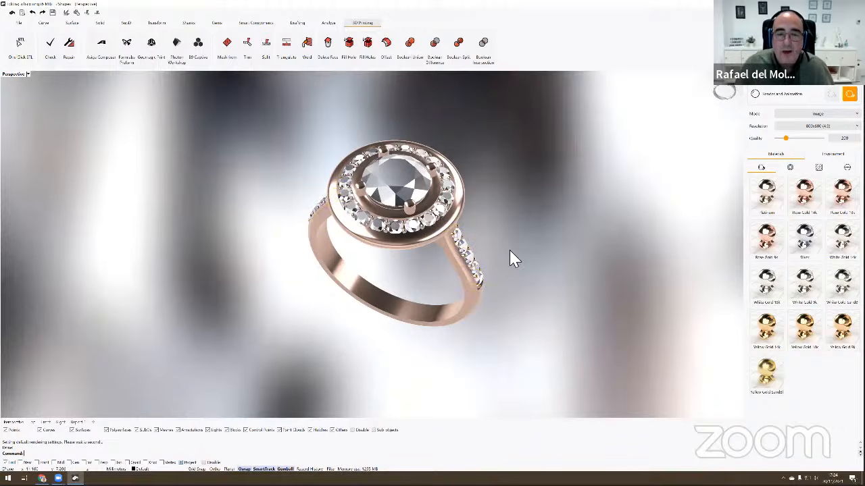
Step: Apply the Diamond material to the shank and halo gems and the Ruby material to the center stone
scroll(502, 253, up, 2)
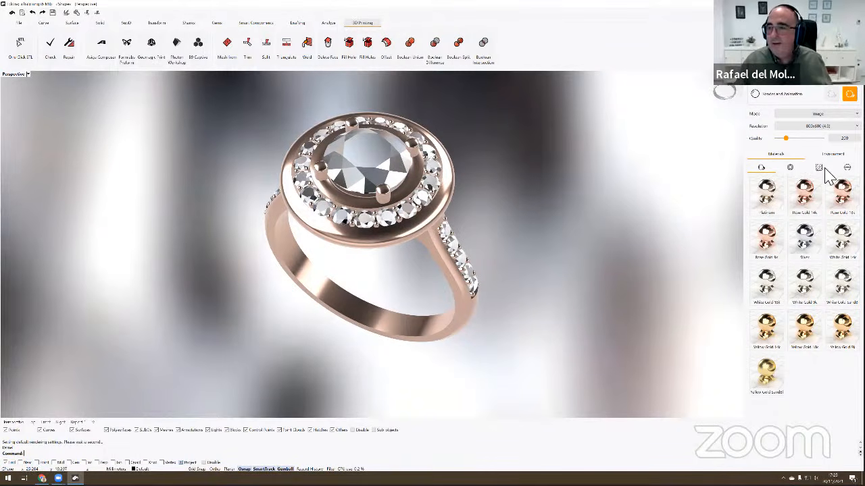
click(790, 168)
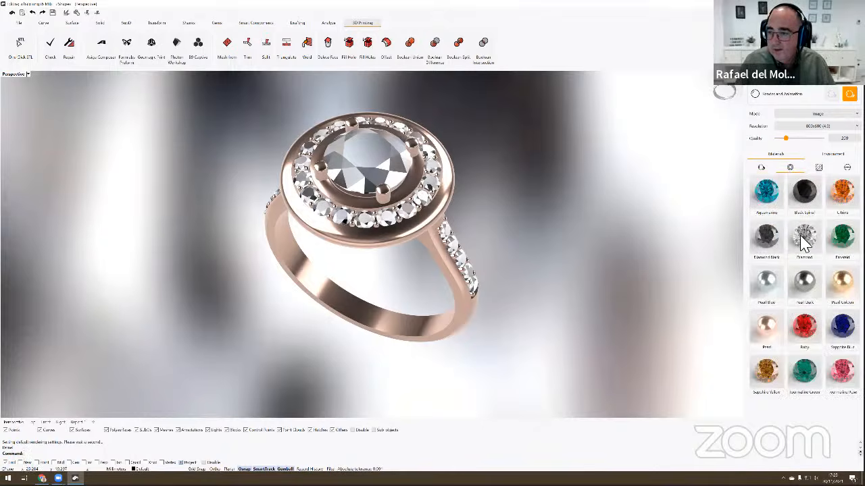
drag(801, 238, 455, 252)
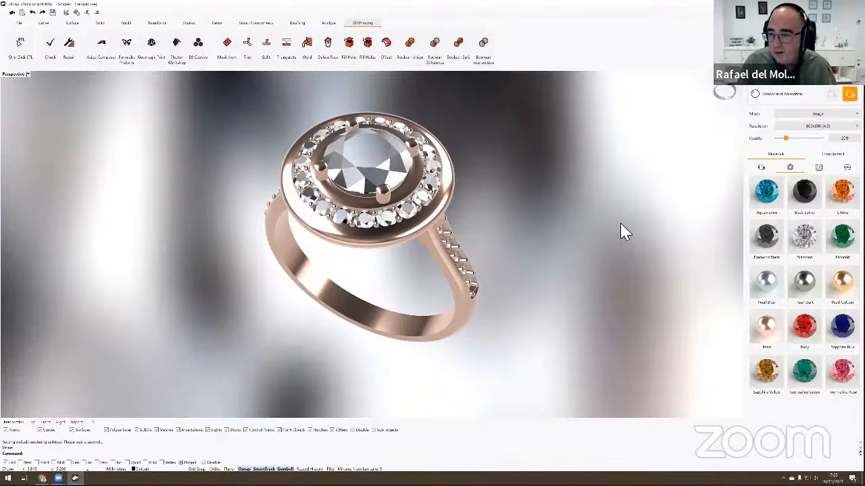
drag(810, 237, 438, 185)
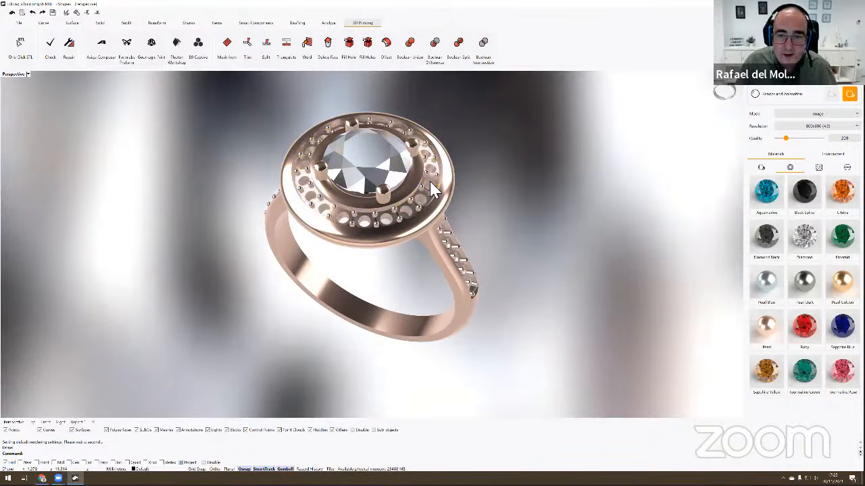
drag(803, 327, 381, 191)
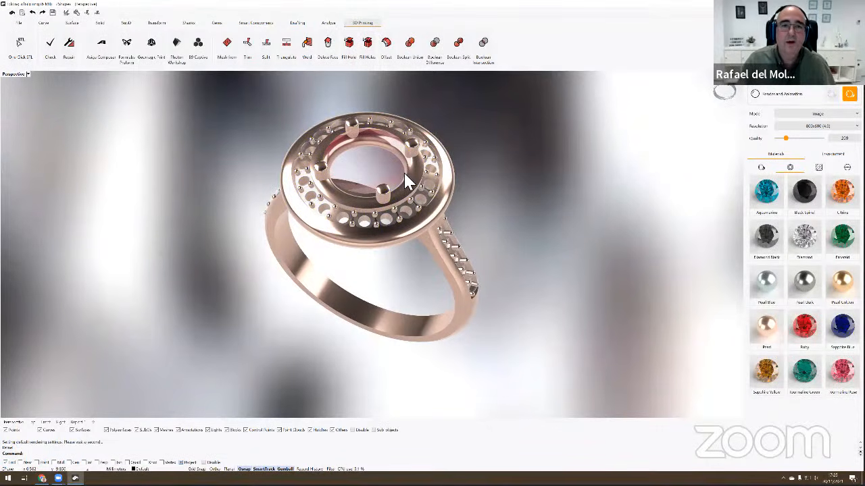
Step: Render a preview of a small rectangular window covering part of the center stone and halo
right_drag(483, 177, 473, 170)
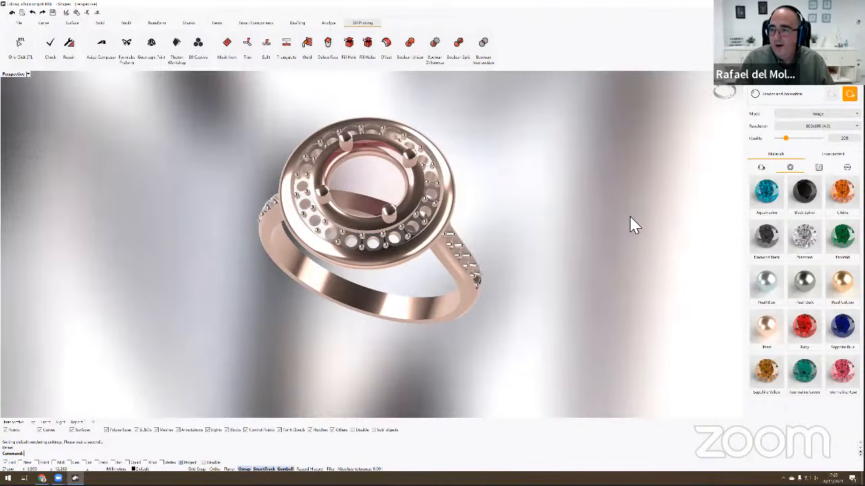
click(831, 93)
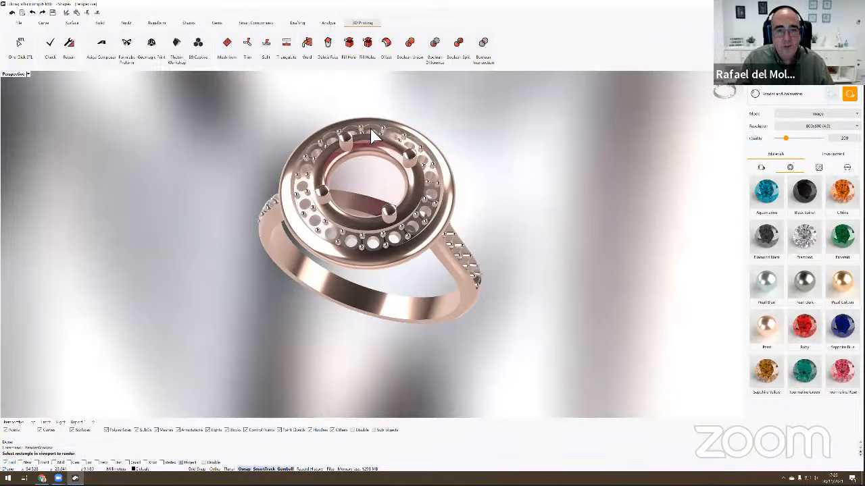
drag(371, 129, 430, 177)
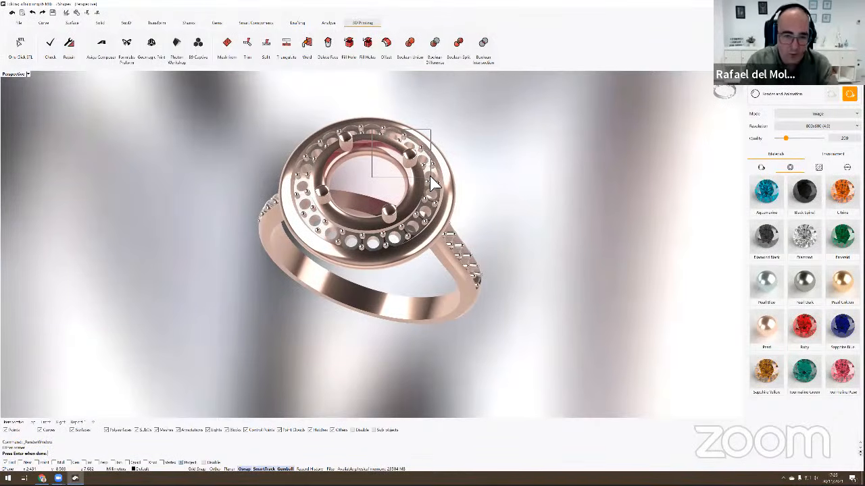
click(431, 178)
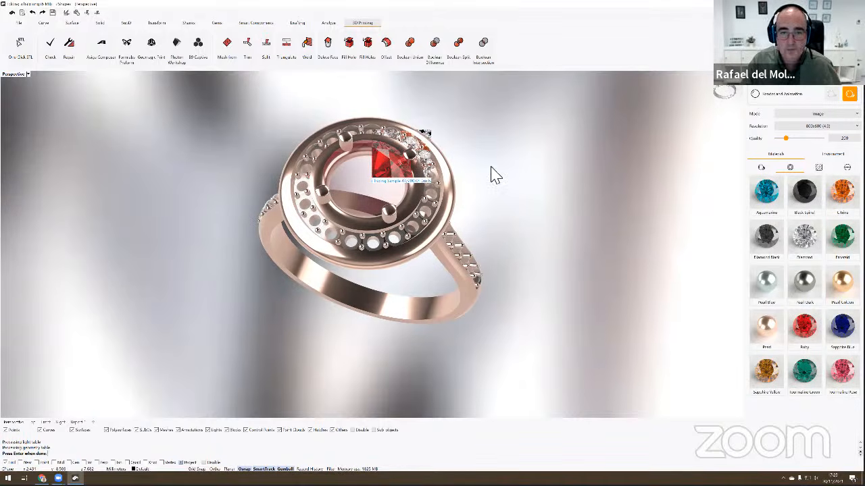
key(Return)
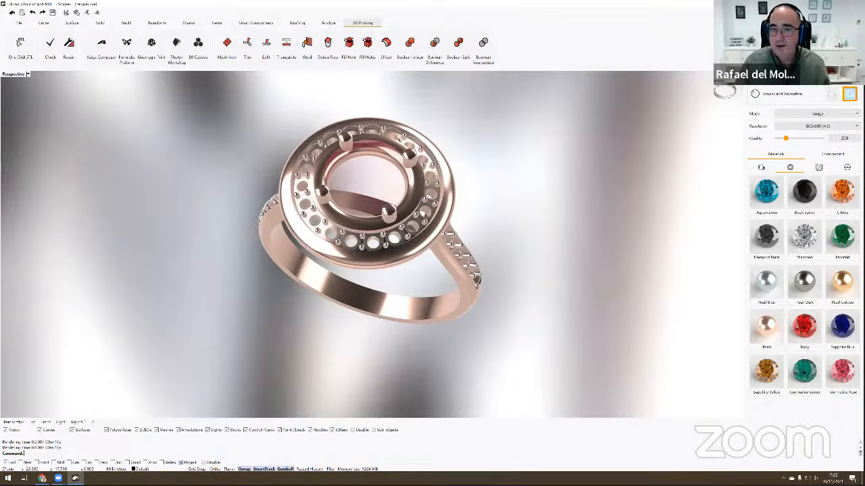
Step: Render the whole ring as an 800x600 image at quality 200 and close the render window
click(849, 94)
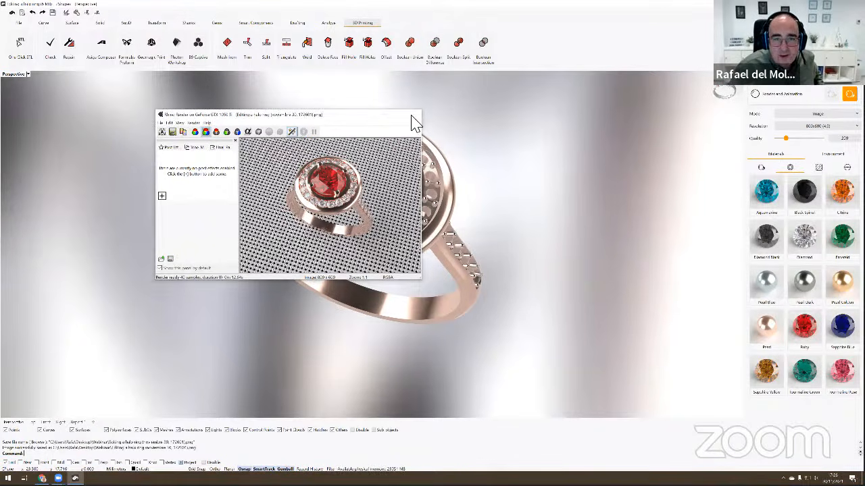
click(603, 157)
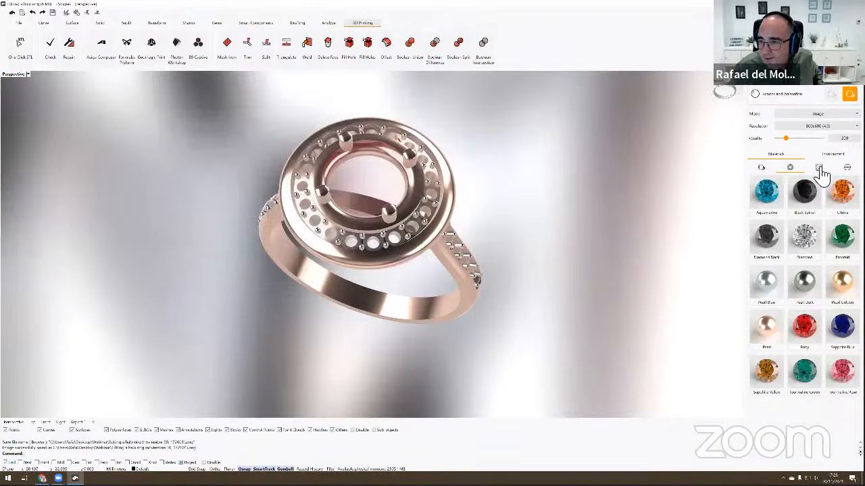
Step: Apply the Basic Reflection ground, render the ring as an image, stop the render and close the render window
click(819, 167)
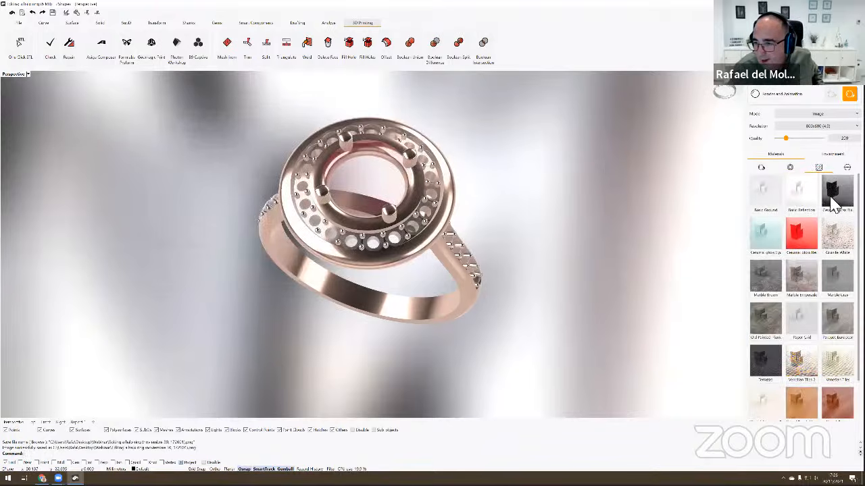
click(802, 196)
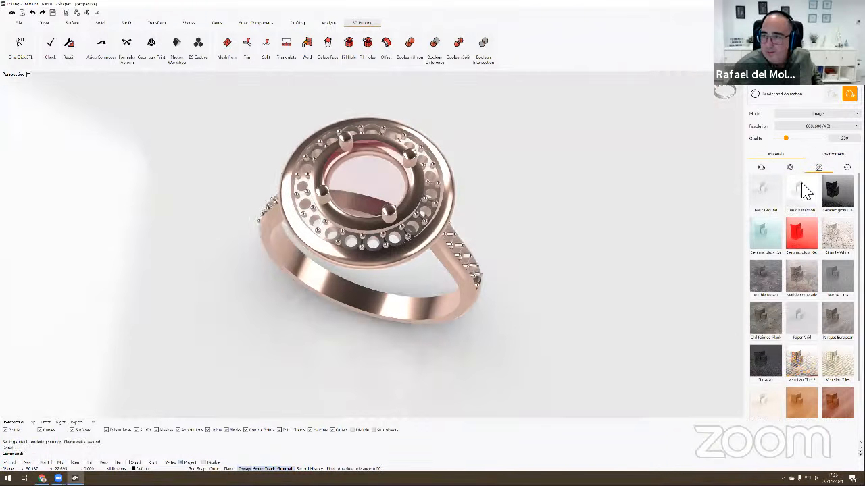
click(849, 94)
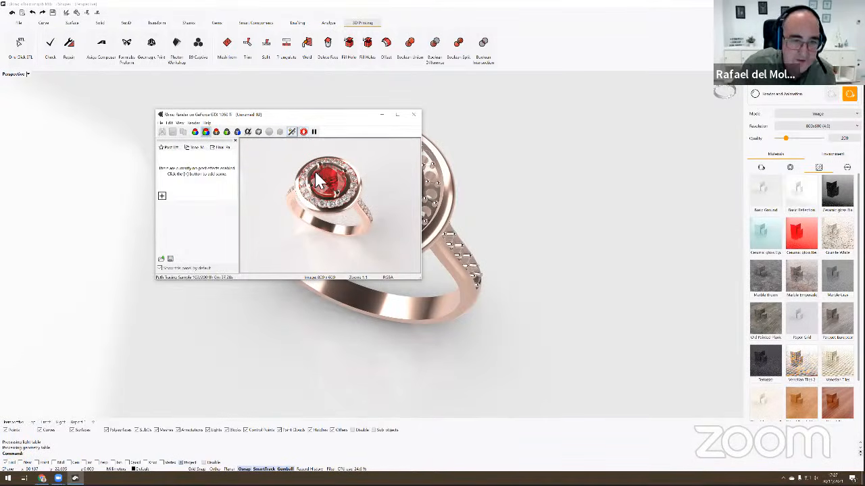
click(303, 131)
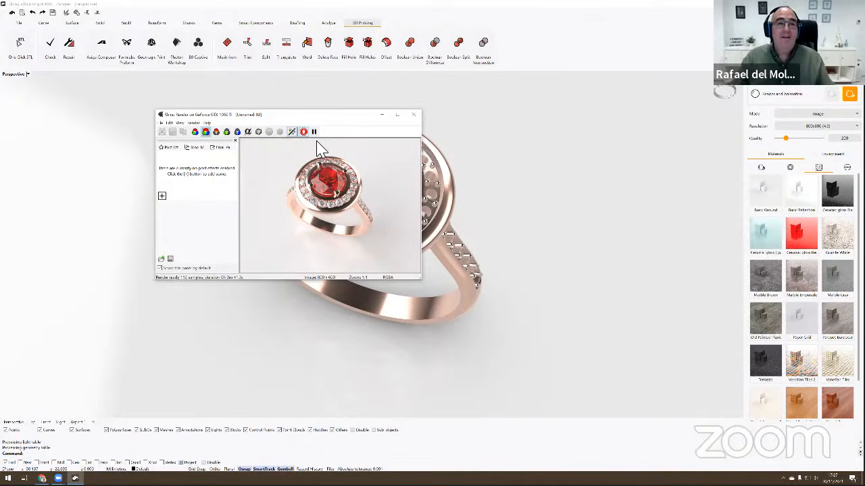
click(417, 115)
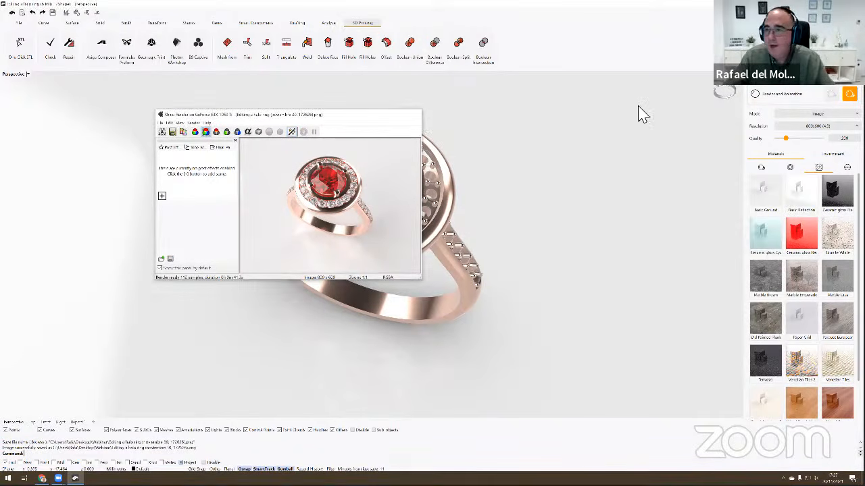
Step: Close the ring file without saving its changes, switch to Rhino 7 and dismiss its start window
click(856, 4)
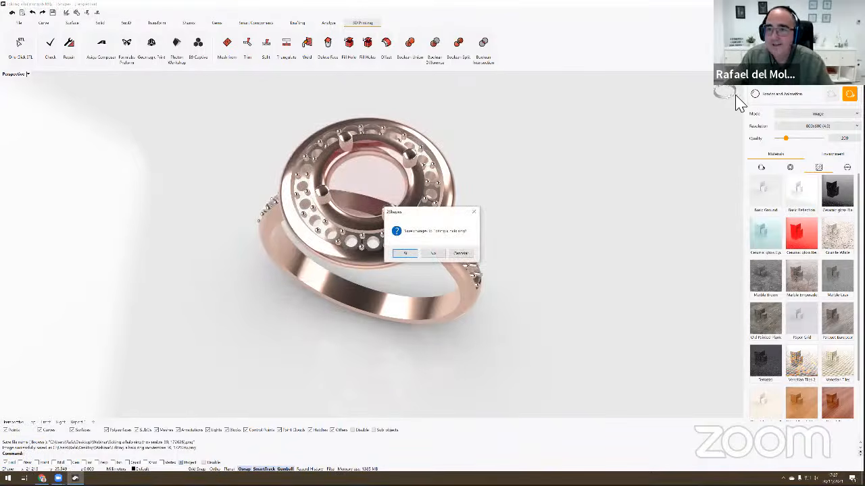
click(434, 254)
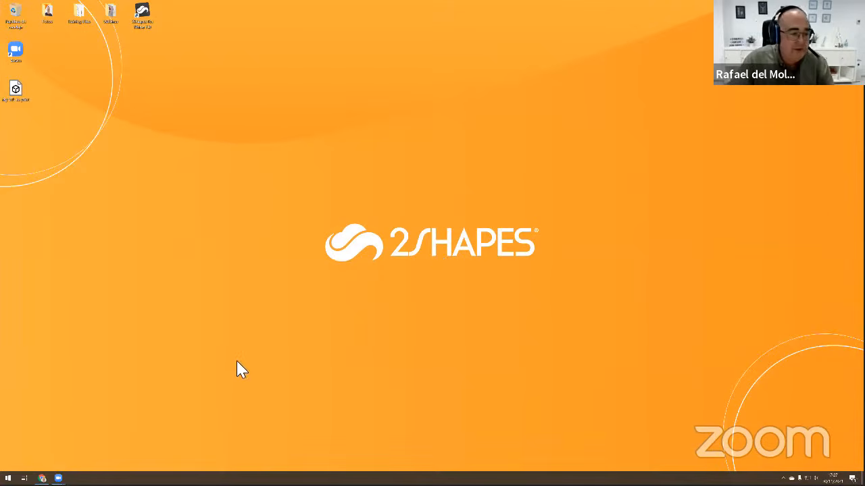
click(8, 479)
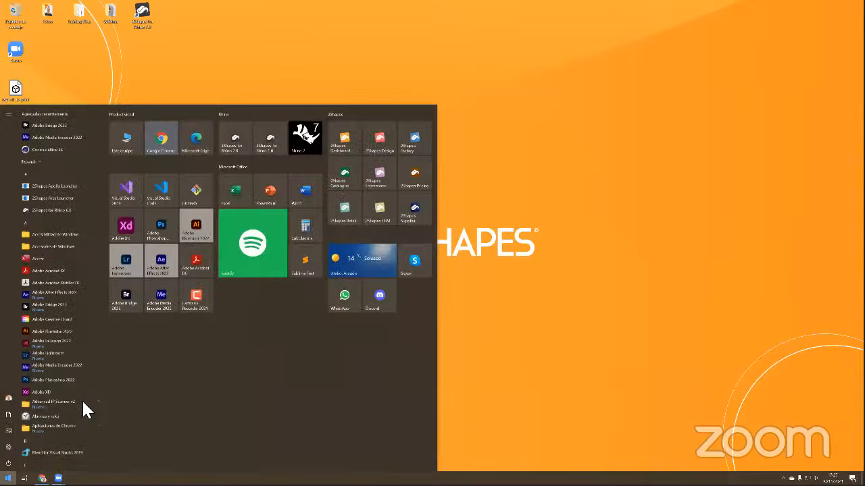
click(469, 89)
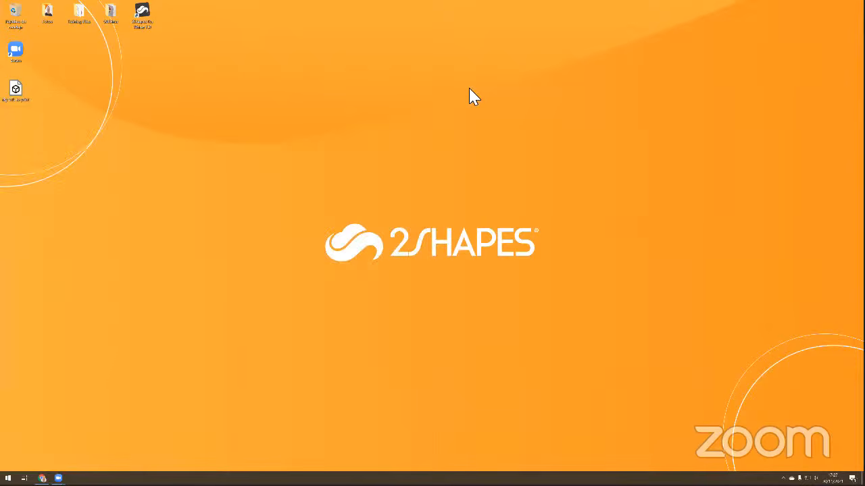
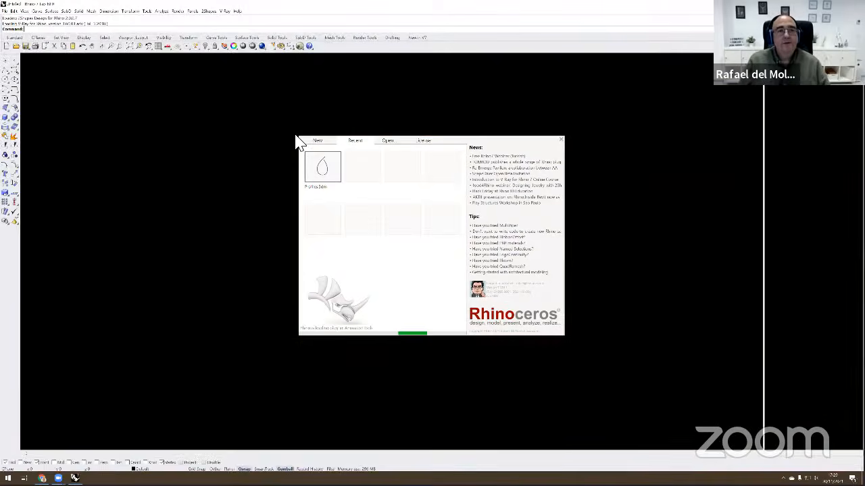
click(295, 136)
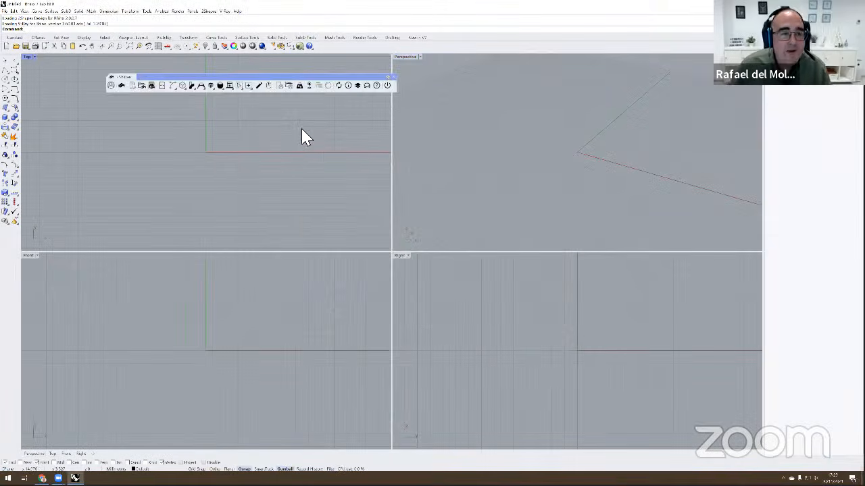
Step: Turn on the Render and Animation panel, widen the side panel area and reposition the floating 2Shapes toolbar in the Top viewport
drag(323, 91, 293, 101)
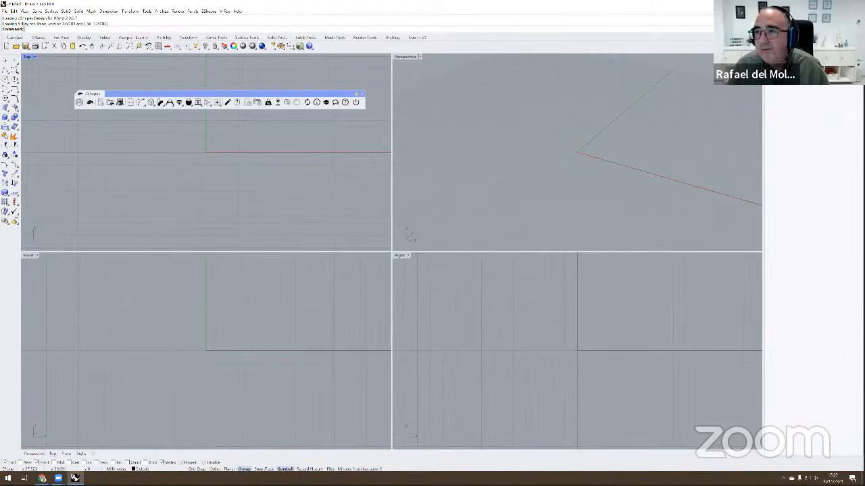
right_click(792, 88)
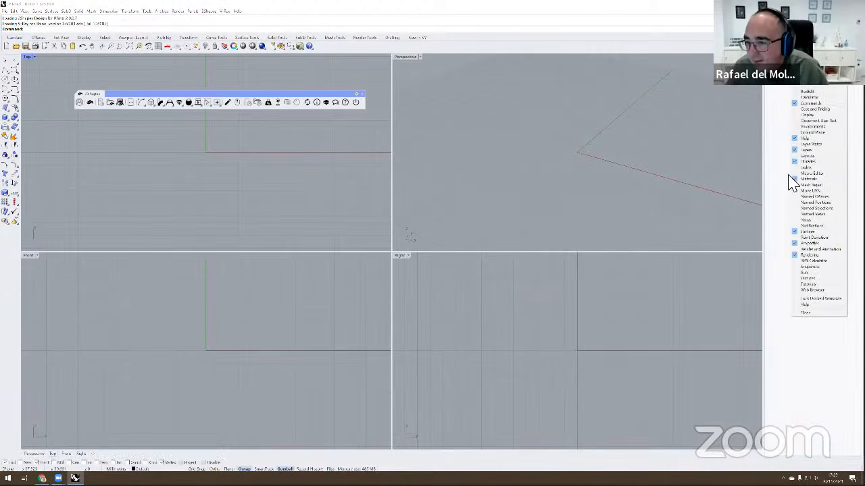
click(807, 255)
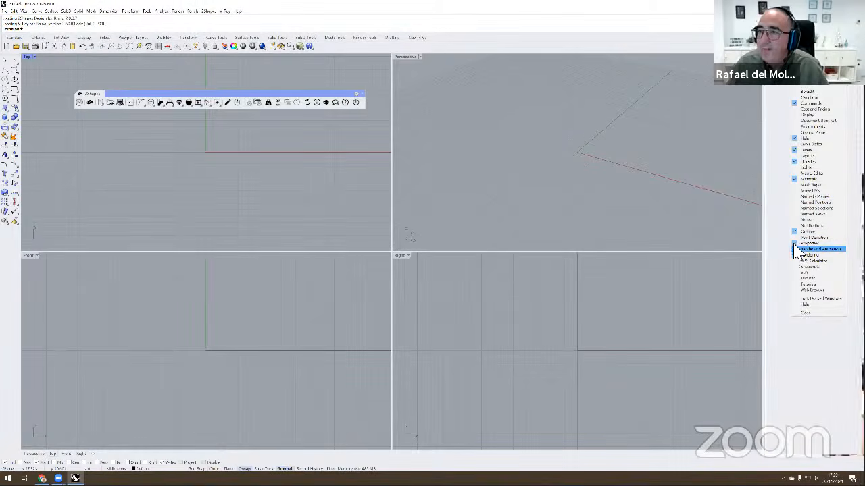
click(752, 116)
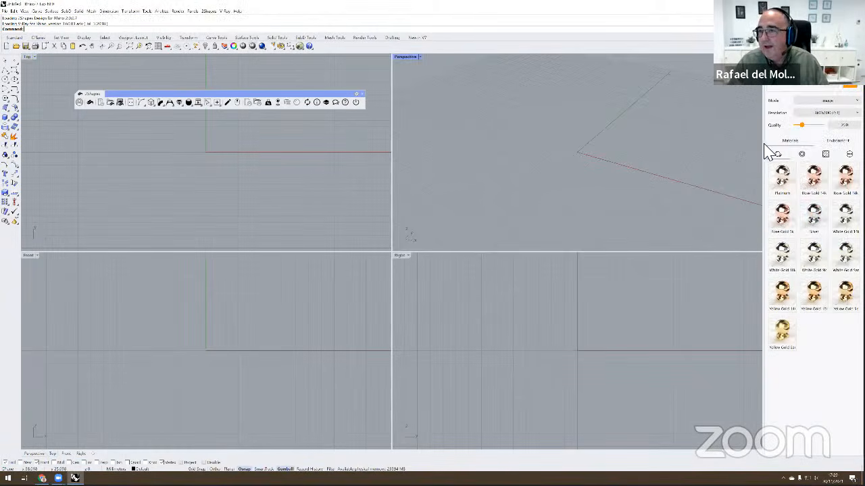
drag(752, 145, 733, 146)
click(742, 83)
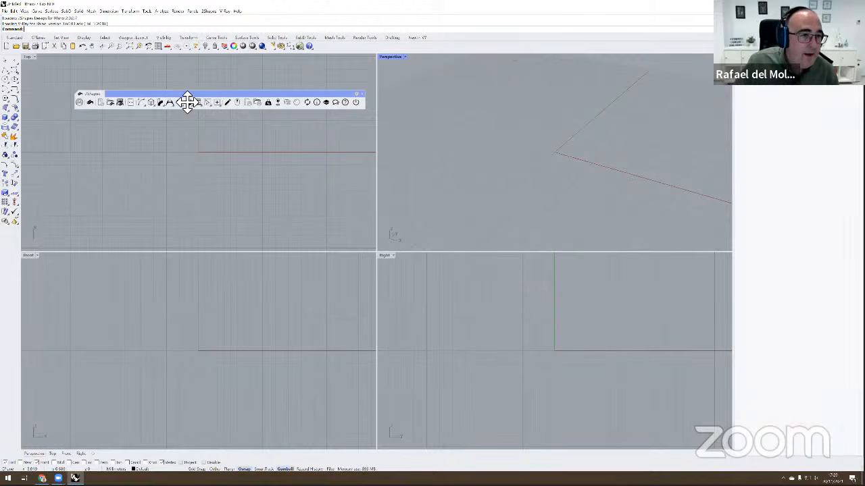
drag(187, 102, 179, 89)
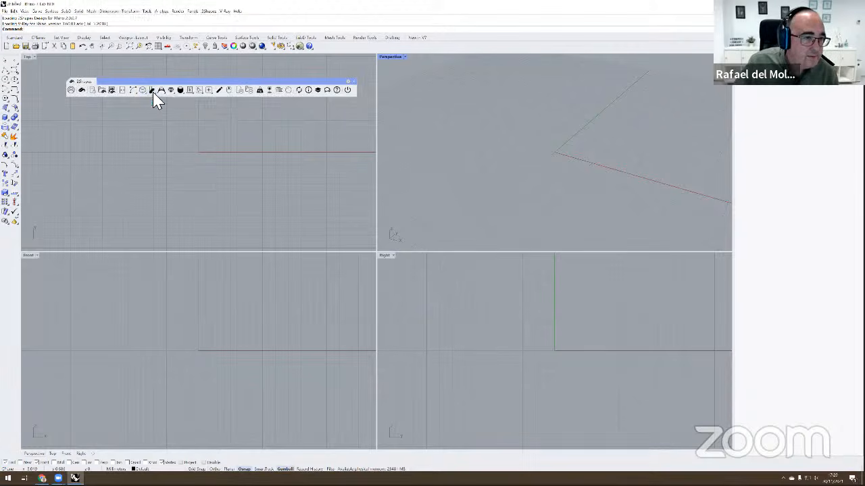
mouse_move(163, 98)
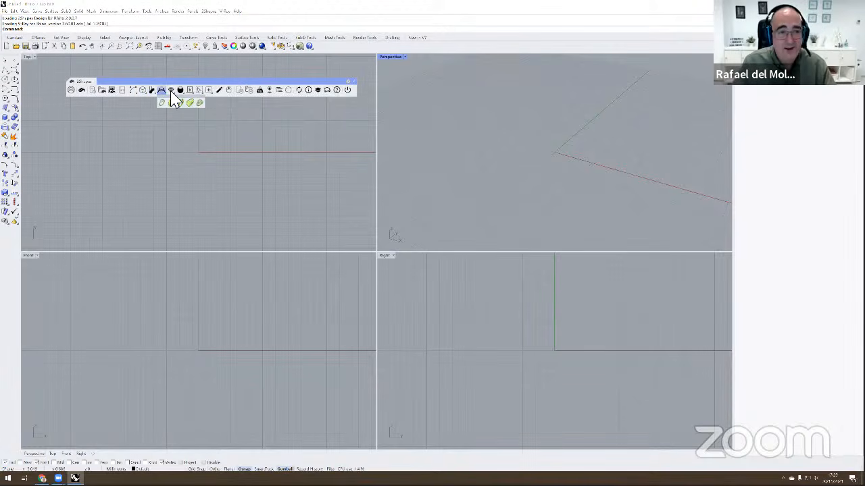
click(188, 144)
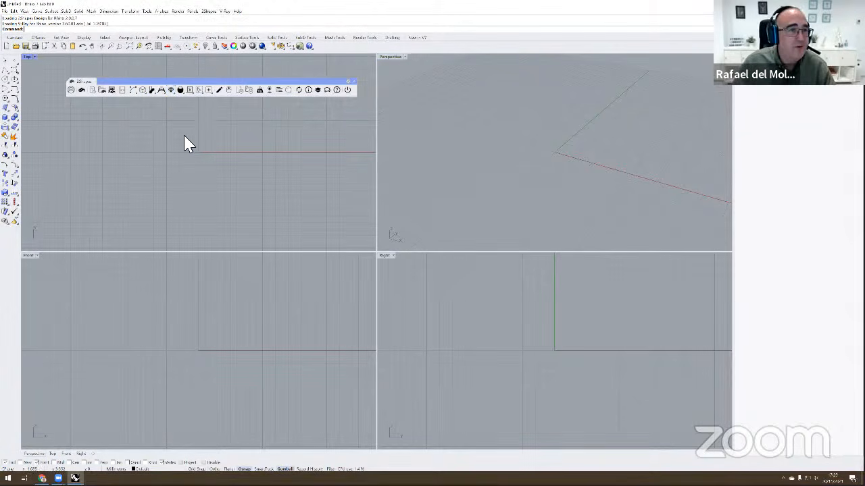
Step: Open the recent Profiles file and show its curves in a maximized Perspective viewport with the Shaded display mode
click(94, 95)
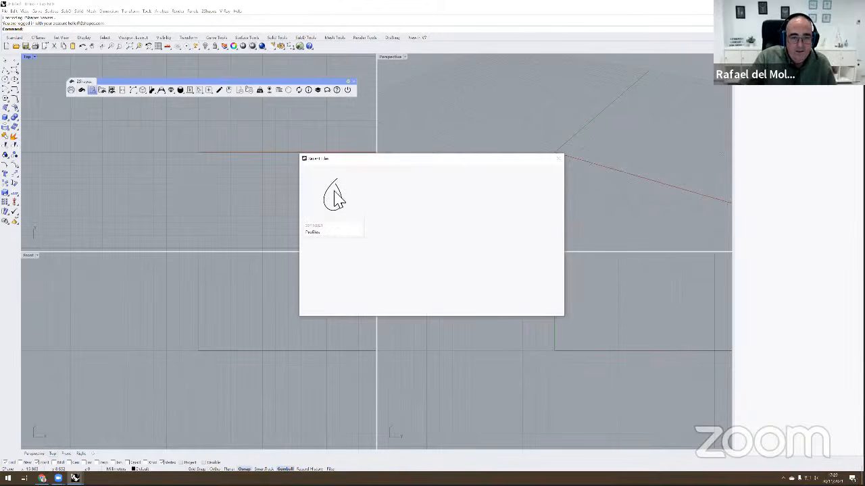
double_click(332, 194)
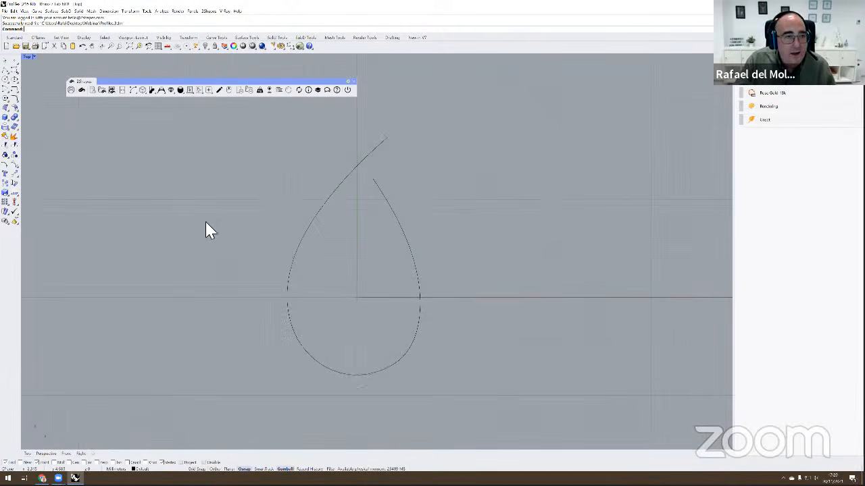
double_click(27, 56)
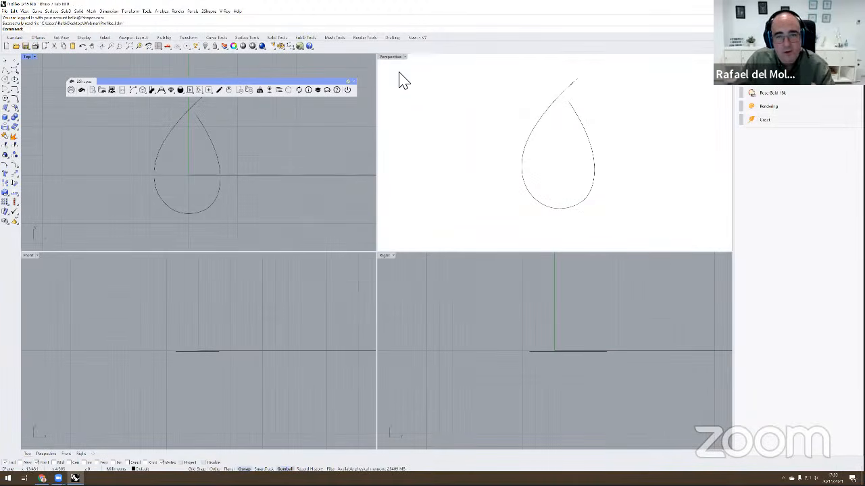
double_click(395, 58)
right_drag(386, 142, 385, 175)
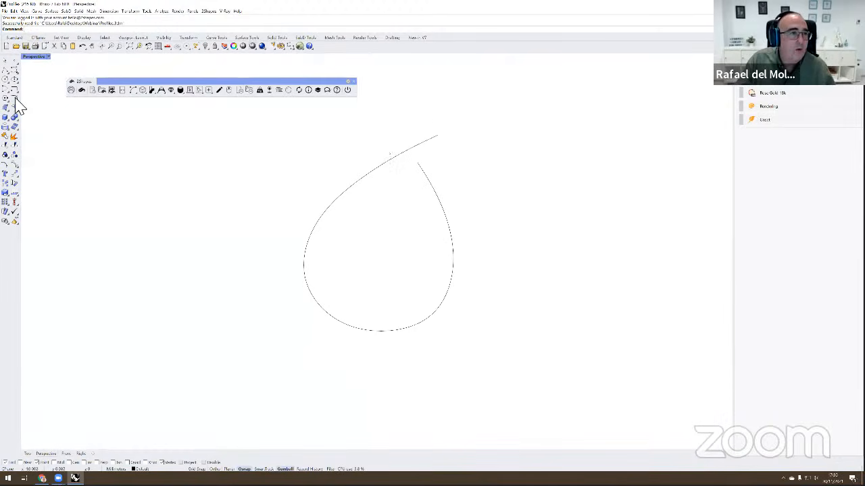
right_click(39, 57)
click(41, 87)
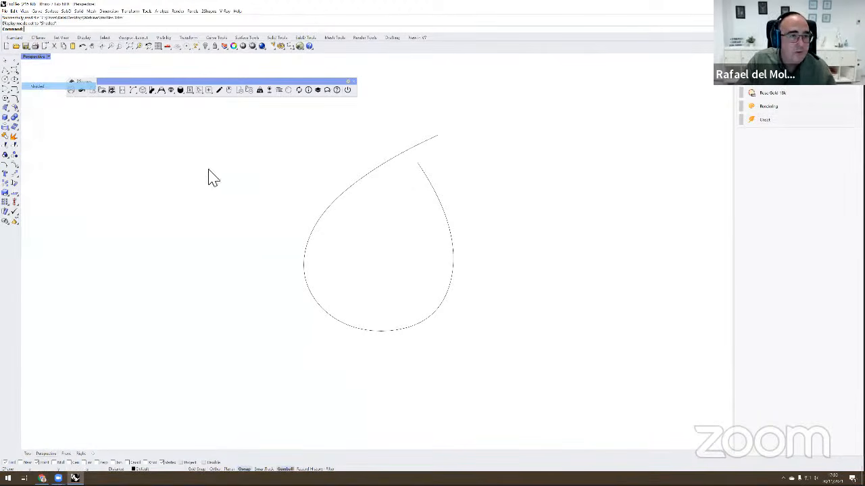
Step: Draw an open arched control-point curve with three points beside the teardrop-shaped curves
shift+right_drag(463, 267, 396, 321)
shift+right_drag(467, 246, 286, 181)
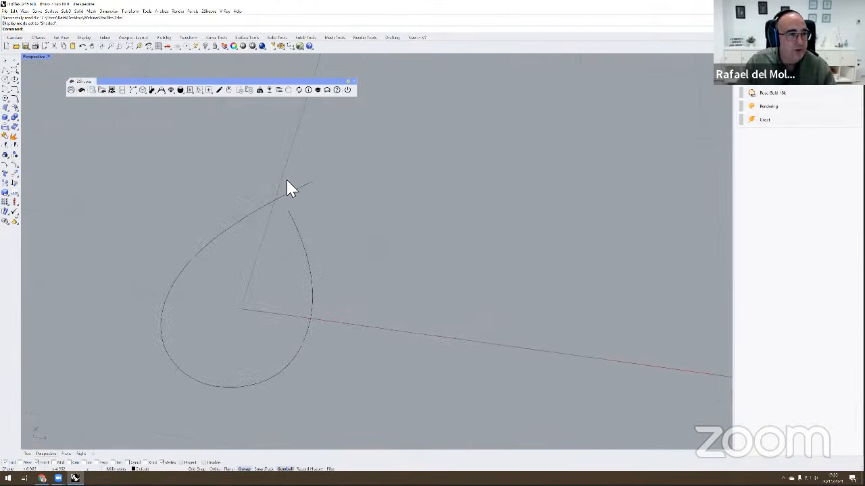
click(14, 80)
click(417, 167)
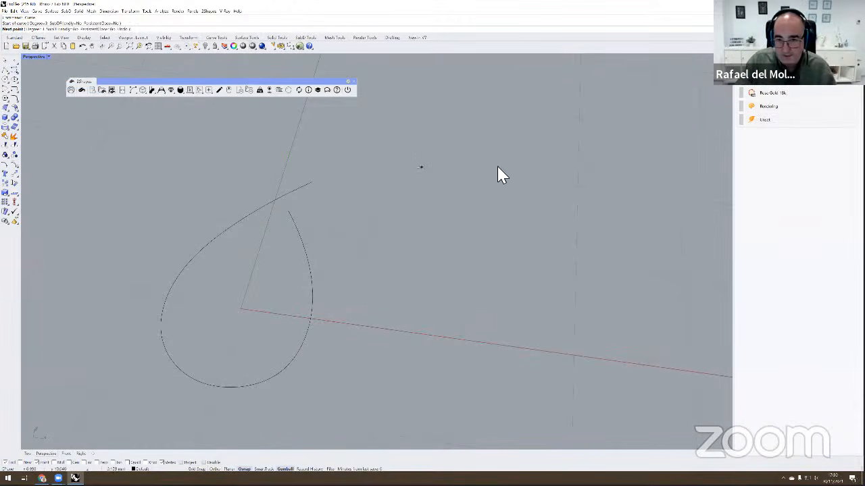
click(613, 148)
click(697, 293)
key(Return)
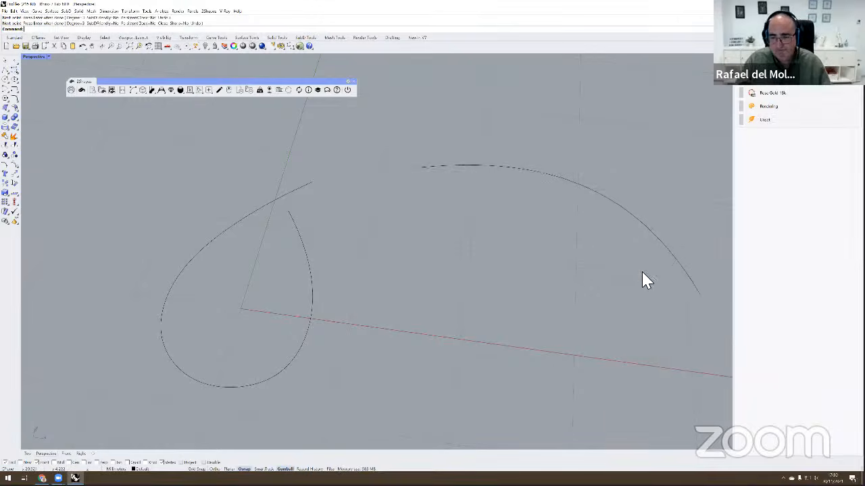
Step: Detach the Smart Components tools as a floating toolbar placed above the new curve
scroll(641, 269, up, 2)
right_drag(637, 262, 516, 262)
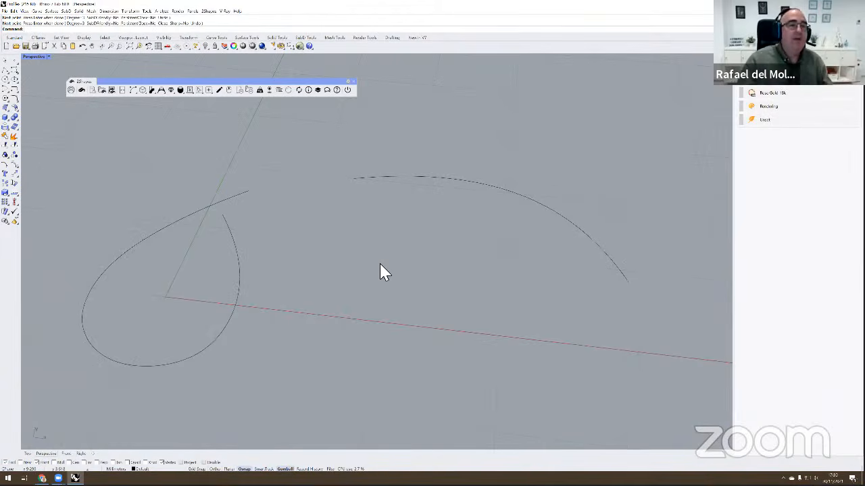
right_drag(380, 265, 215, 160)
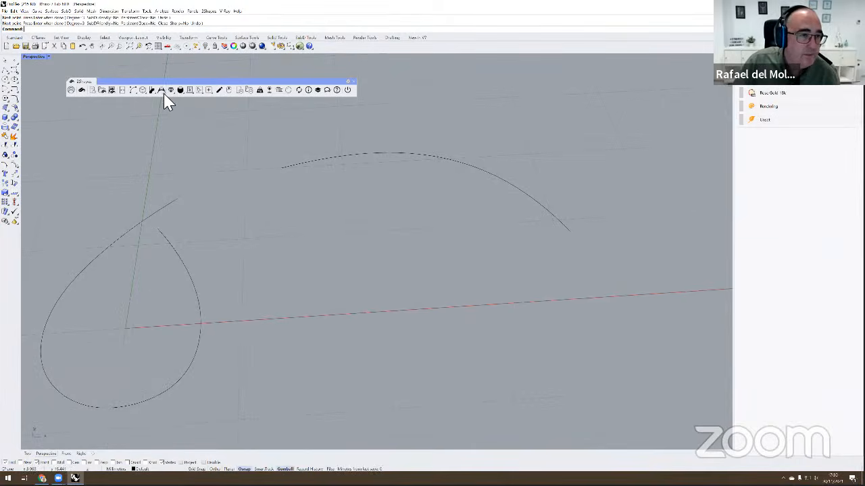
click(181, 94)
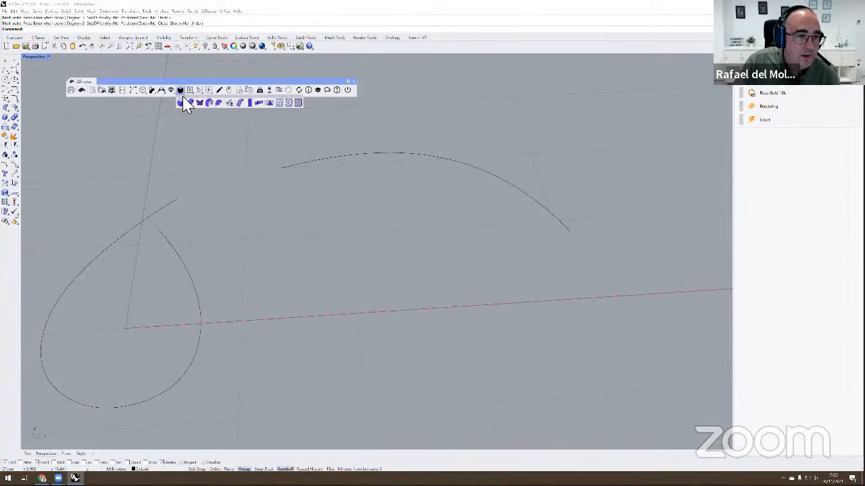
drag(182, 97, 393, 116)
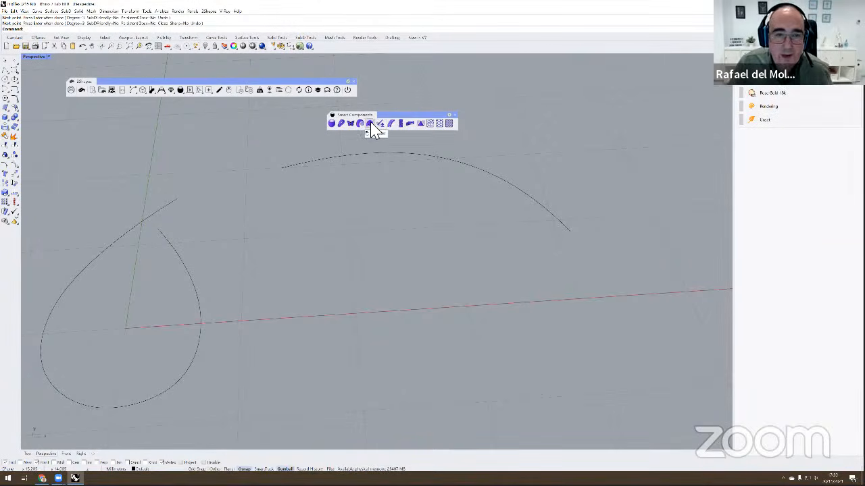
Step: Try the Profiles smart component on the arched curve and leave the command without creating a profile
click(370, 124)
shift+right_drag(403, 188, 410, 230)
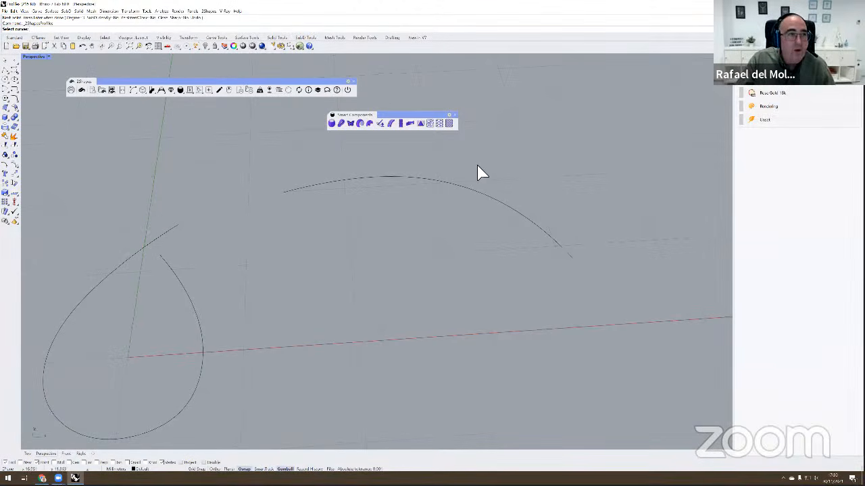
click(454, 199)
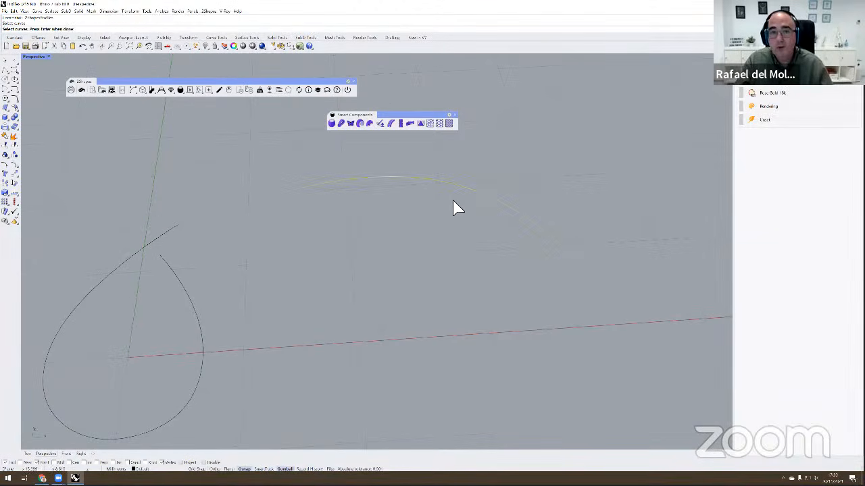
key(Return)
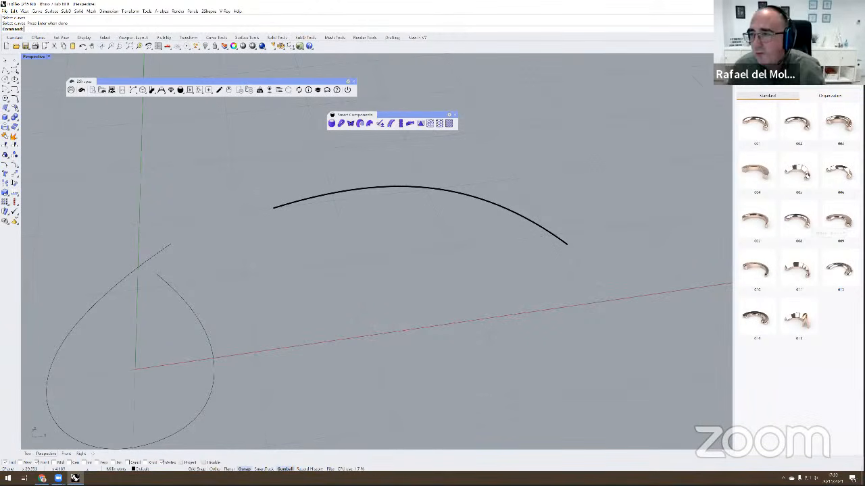
key(Escape)
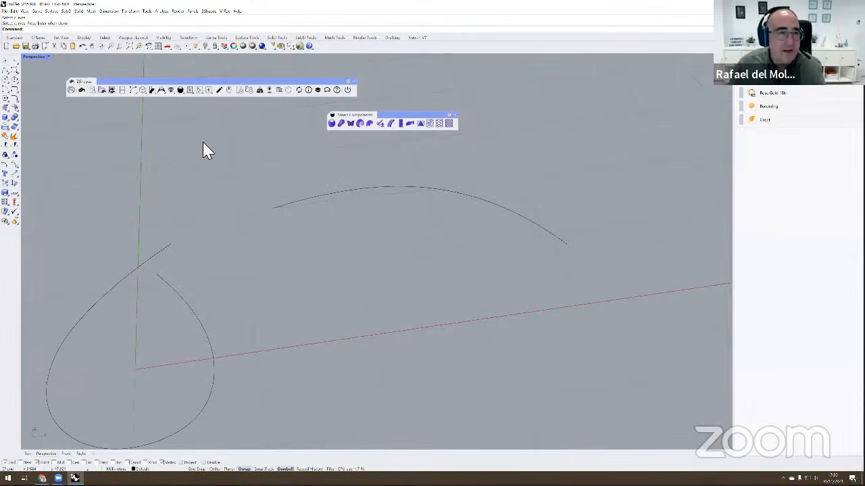
Step: Detach the Shanks tools as a floating toolbar below the 2Shapes toolbar and start the Cathedral shank
click(163, 92)
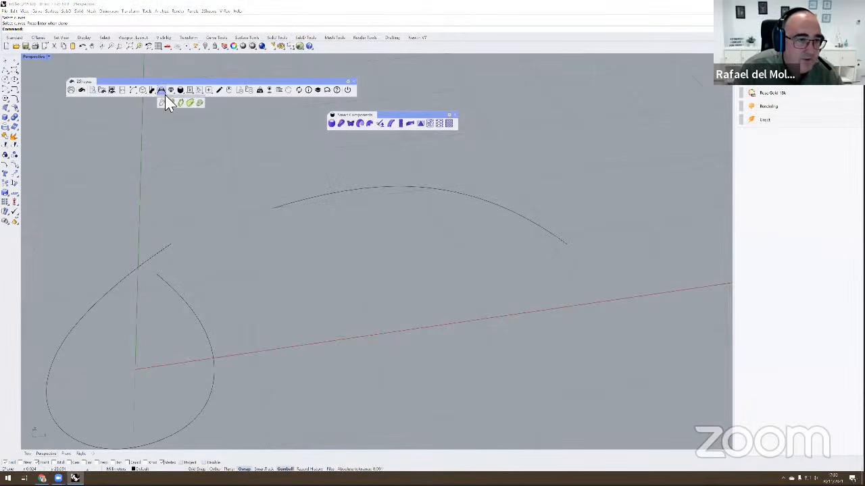
drag(169, 100, 196, 136)
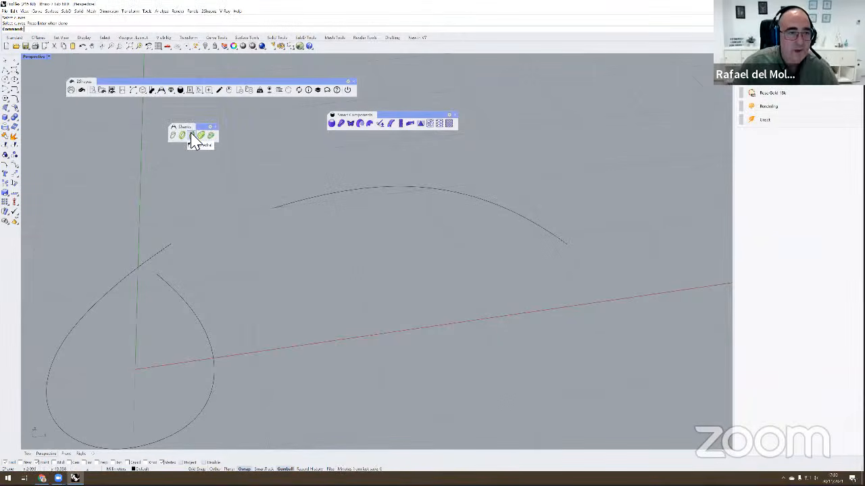
click(191, 134)
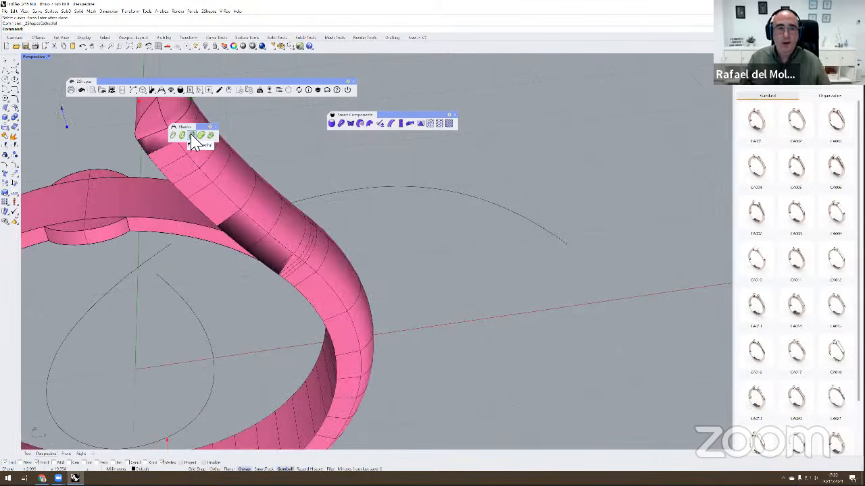
Step: Preview the standard cathedral shank CA004, show the Organization designs, and leave the command without creating a ring
scroll(223, 227, down, 6)
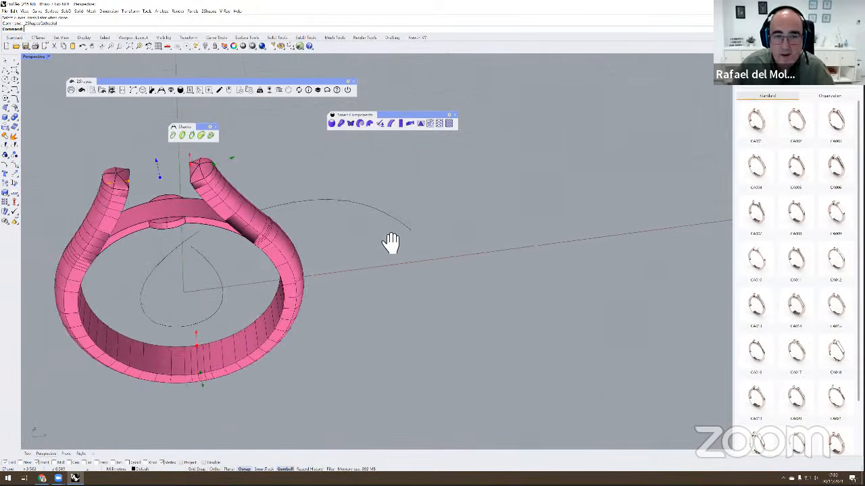
right_drag(391, 242, 444, 270)
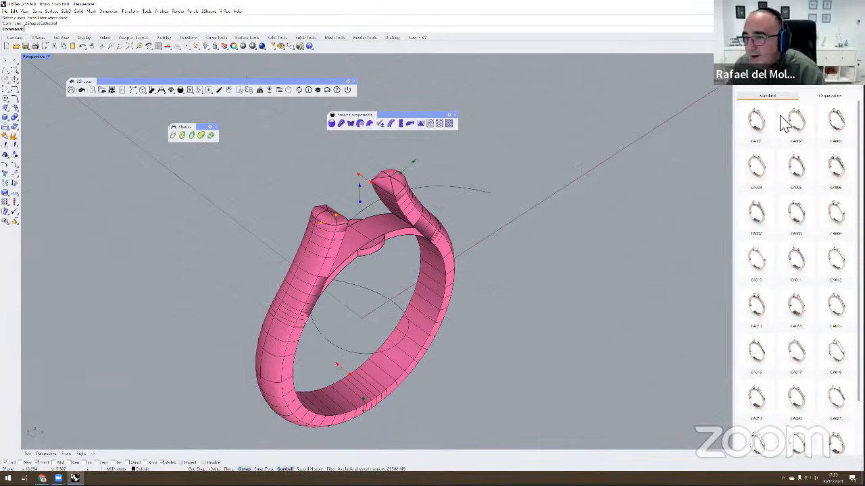
click(757, 170)
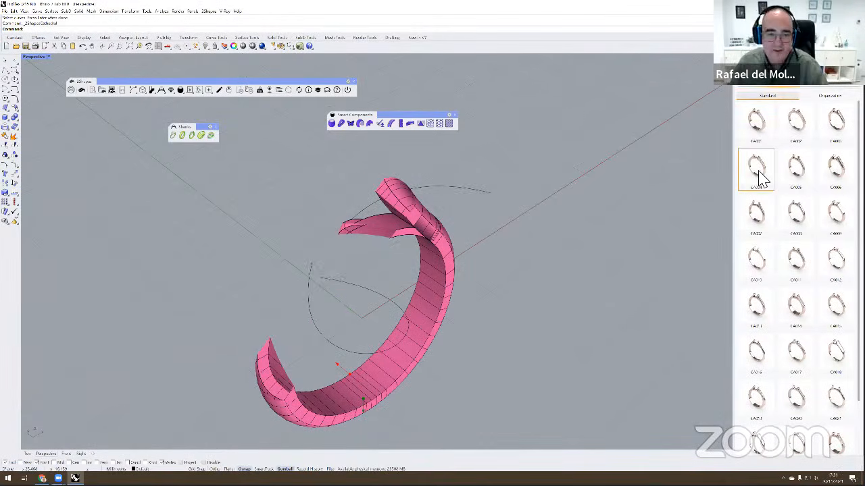
right_drag(521, 240, 675, 236)
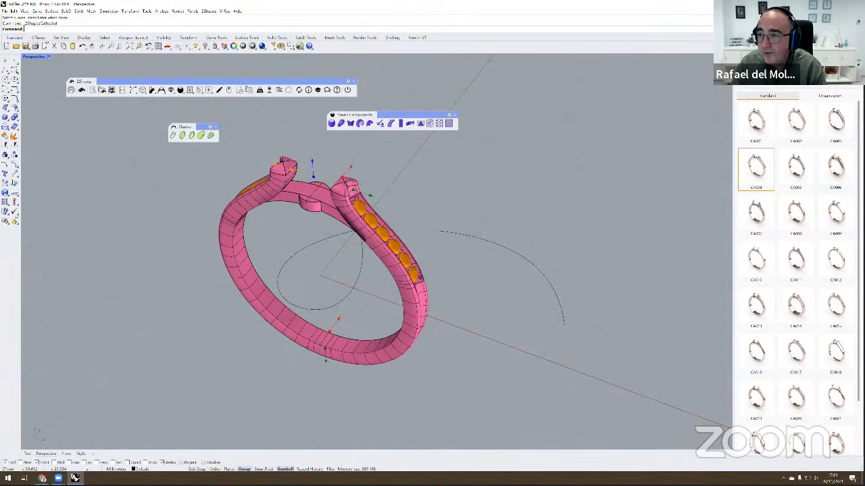
click(829, 96)
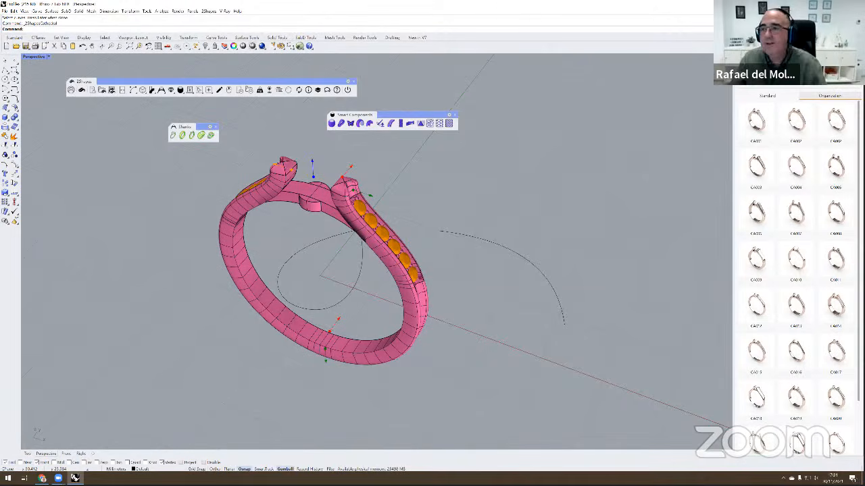
click(840, 77)
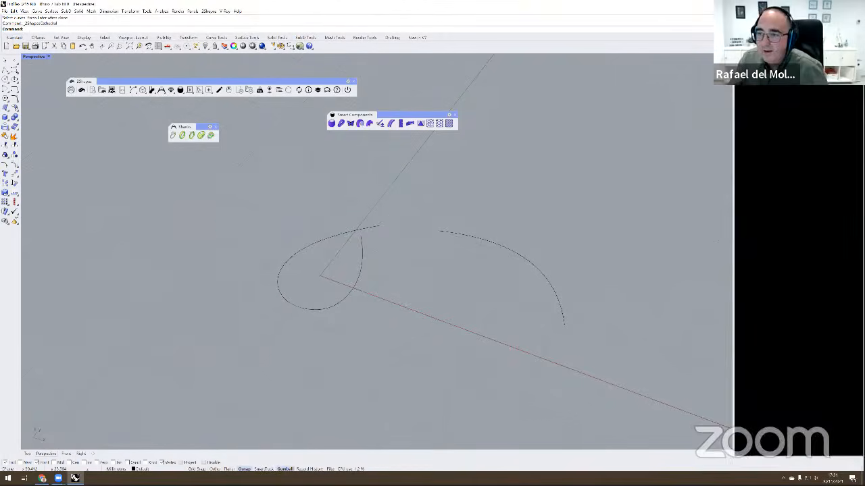
Step: Start the Profiles smart component on the arched curve and apply standard design 001
mouse_move(471, 221)
shift+right_down()
mouse_move(451, 214)
mouse_move(483, 214)
shift+right_up()
scroll(472, 215, up, 2)
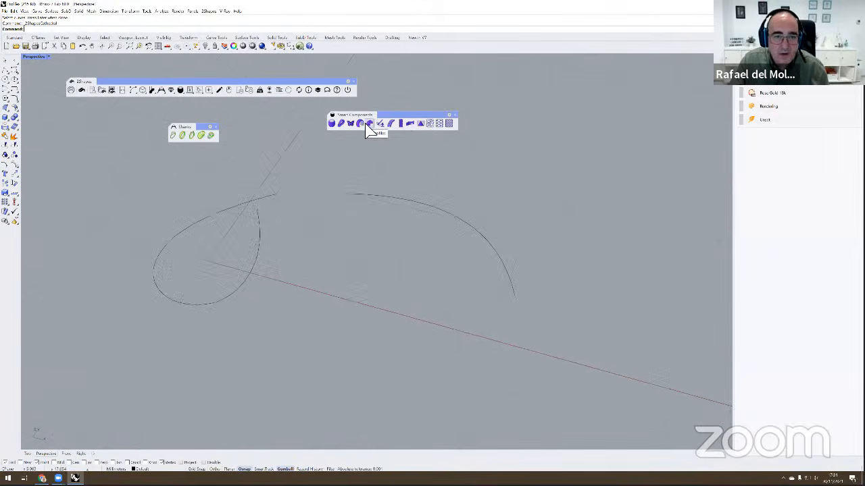
click(369, 123)
click(424, 214)
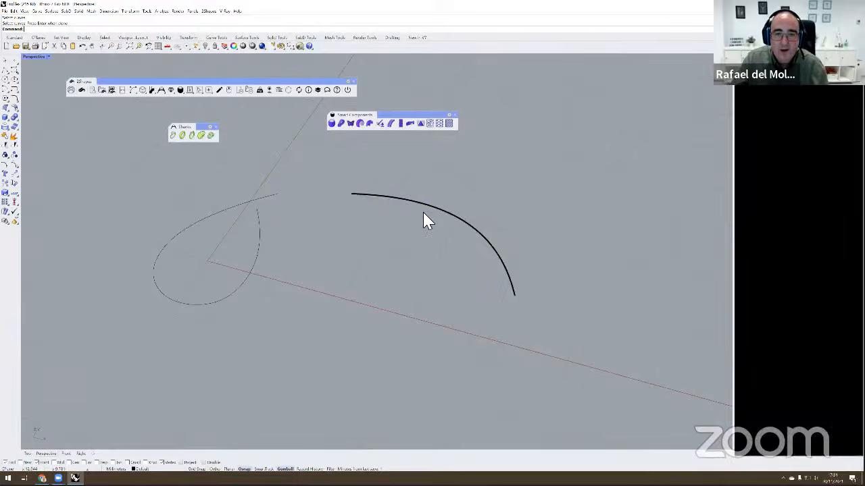
right_drag(448, 226, 474, 217)
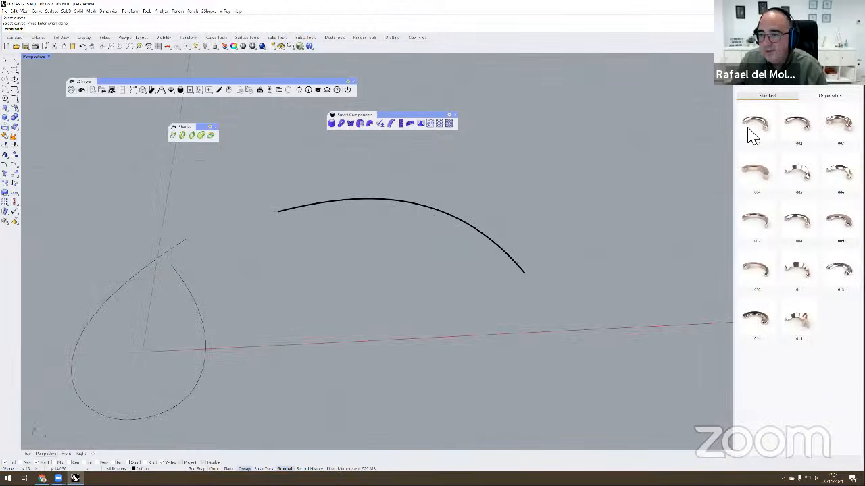
click(751, 134)
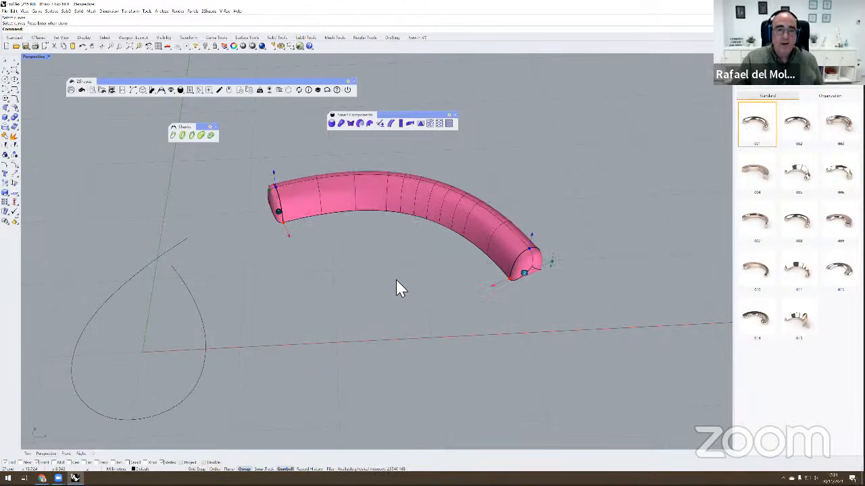
Step: Switch the arched component to standard design 002 and then to the three-profile design 005
right_drag(398, 289, 553, 230)
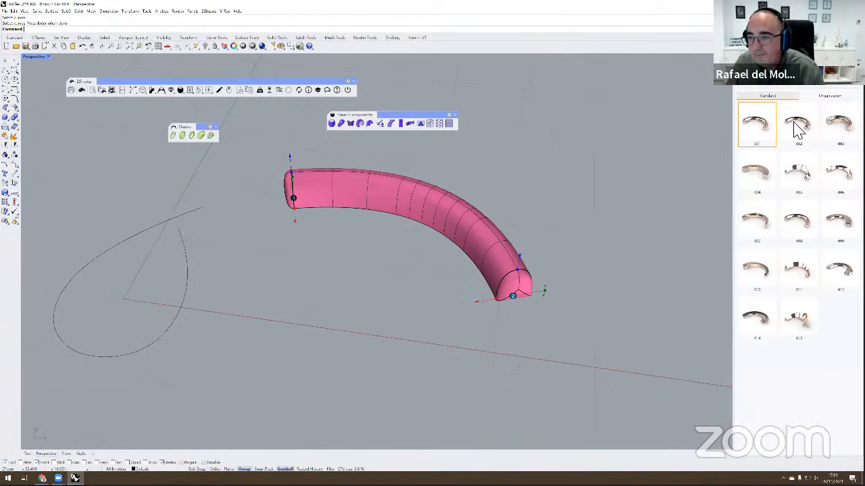
click(797, 130)
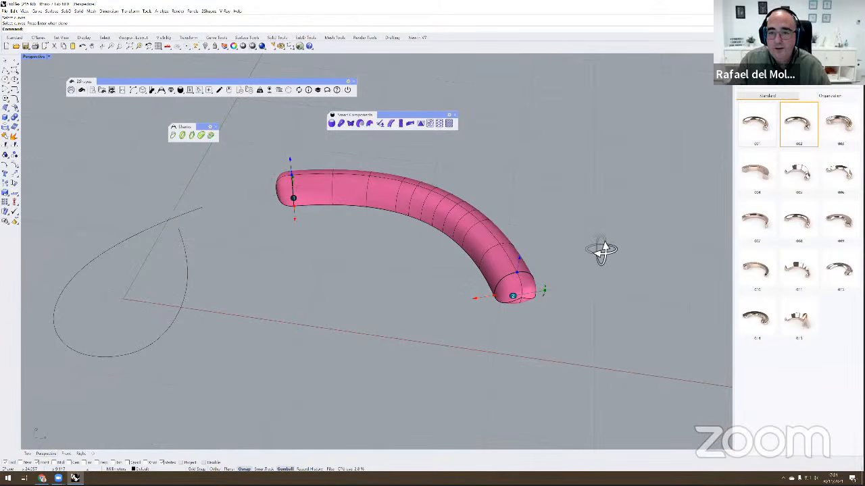
right_drag(601, 252, 762, 194)
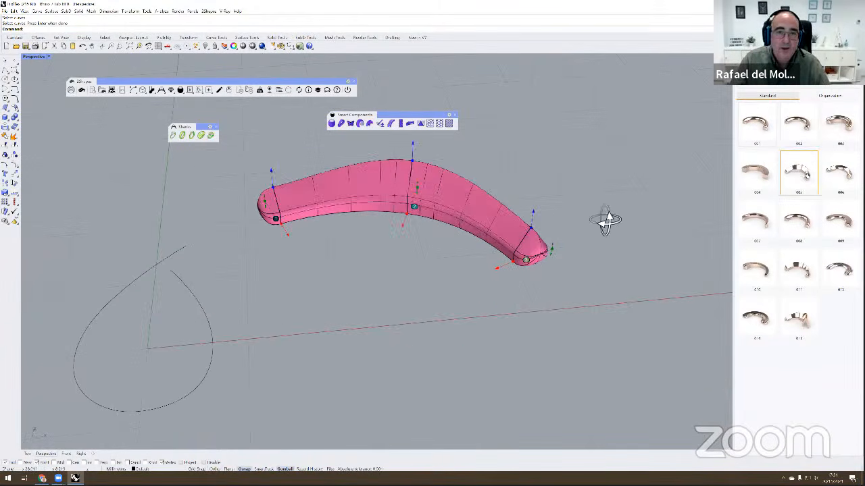
right_drag(604, 218, 802, 113)
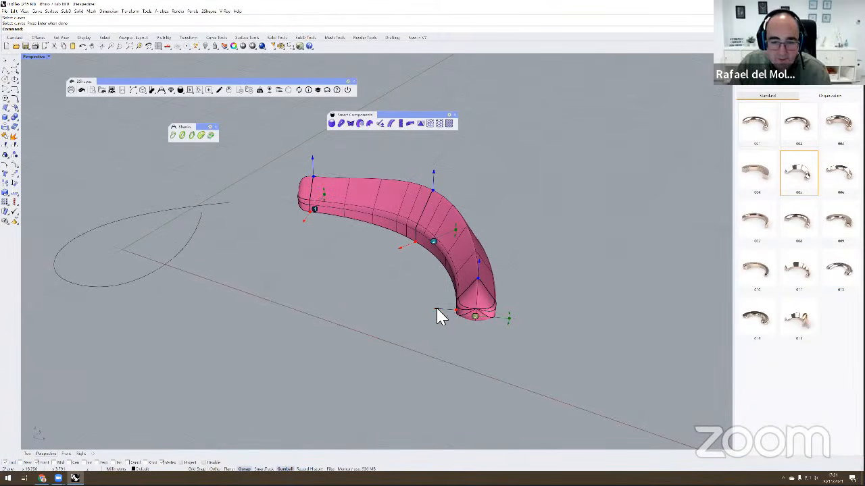
Step: Widen the arched component's end profile slightly, show its parameters, and make the middle profile lower and wider
drag(456, 310, 451, 309)
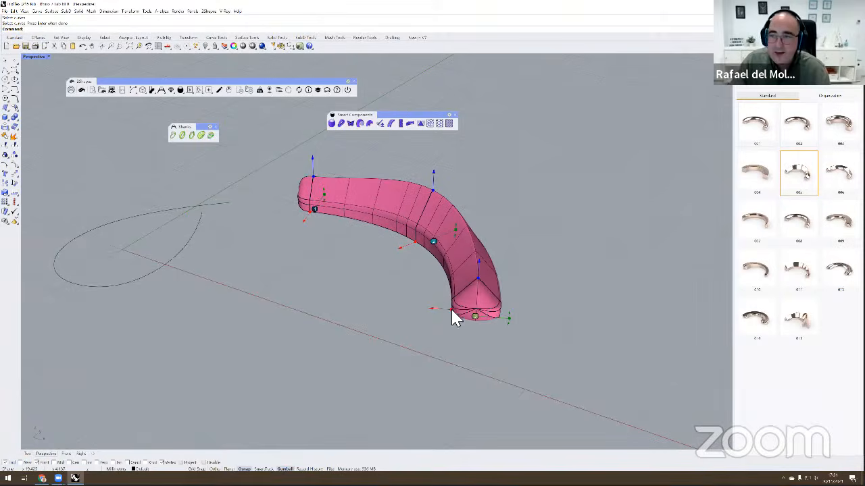
click(823, 90)
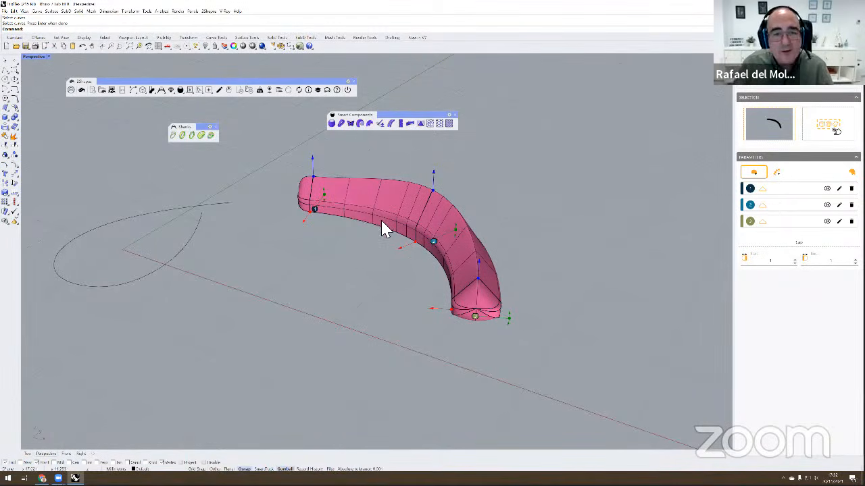
drag(437, 181, 423, 237)
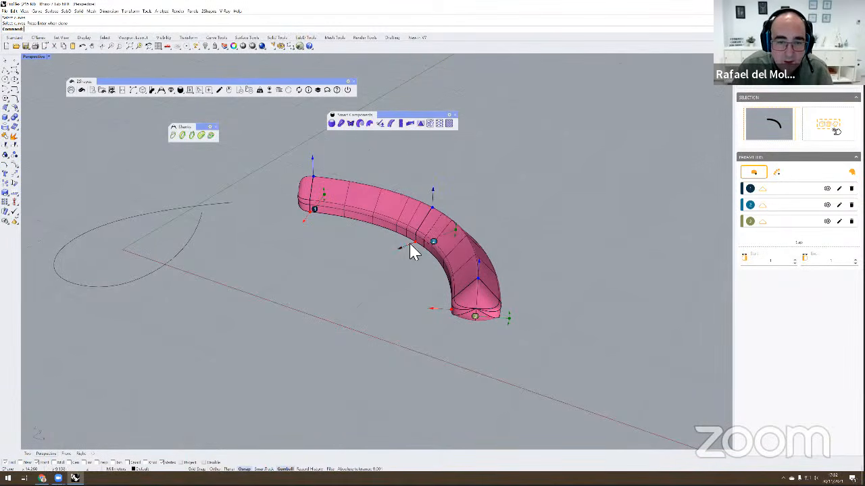
drag(380, 254, 388, 250)
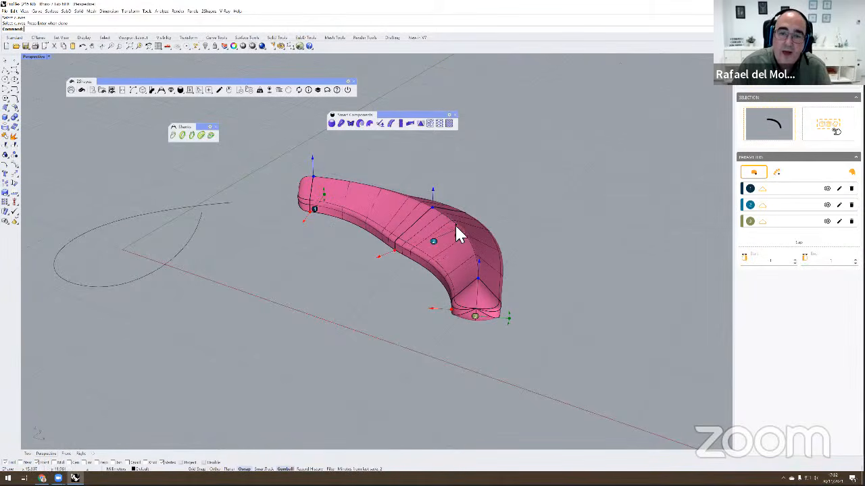
right_drag(456, 228, 506, 260)
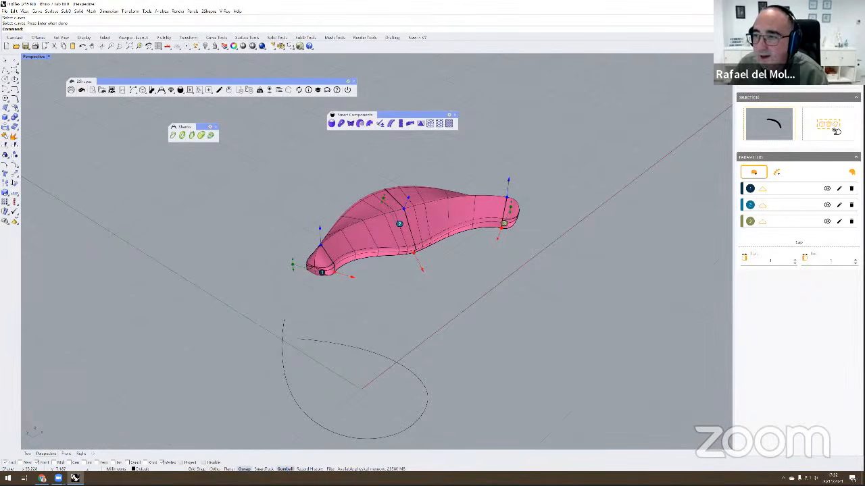
Step: Leave the arched component without keeping it and delete the arched curve
click(834, 88)
scroll(456, 187, down, 4)
shift+right_drag(445, 216, 471, 189)
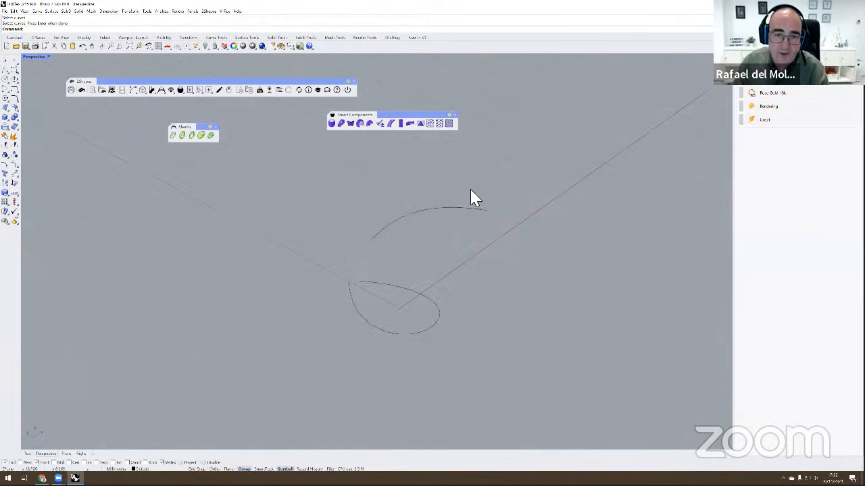
right_drag(443, 231, 376, 162)
scroll(406, 275, up, 7)
Step: Start the Profiles smart component on the teardrop-shaped curve and add two profiles without using a standard design
click(369, 123)
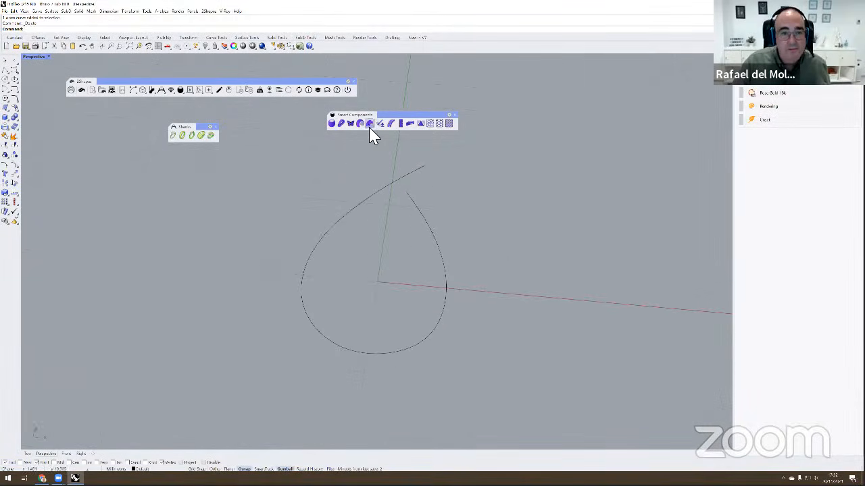
click(410, 218)
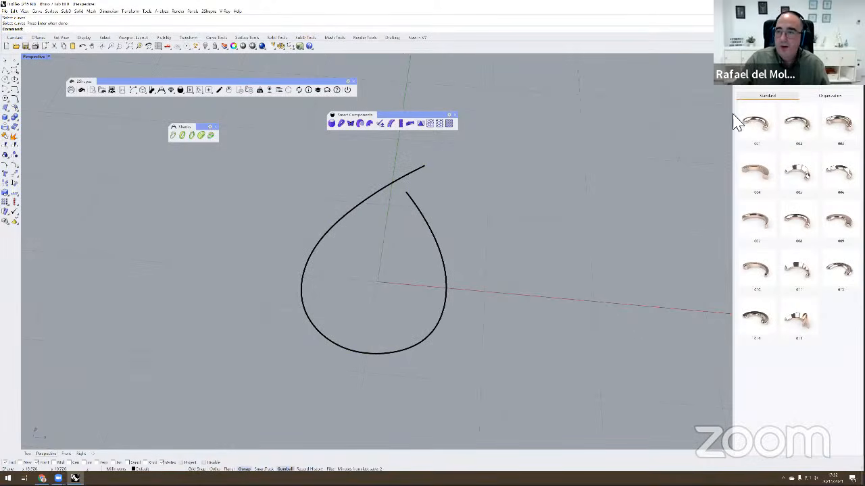
click(825, 90)
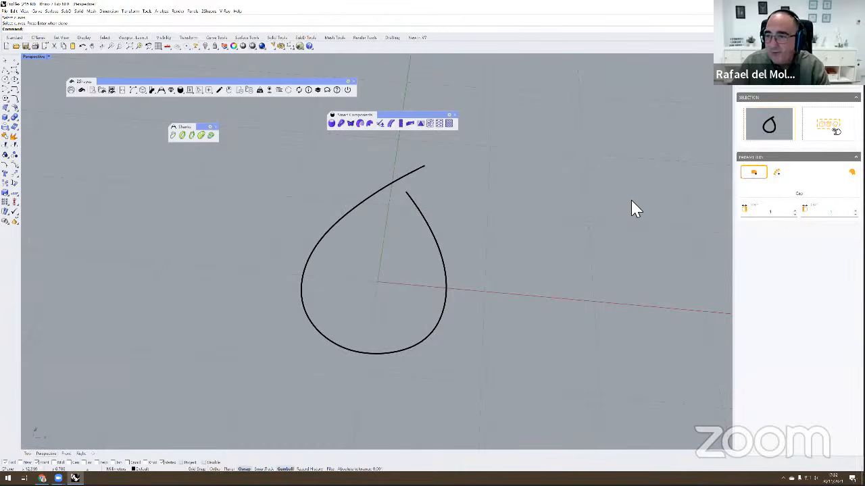
click(777, 175)
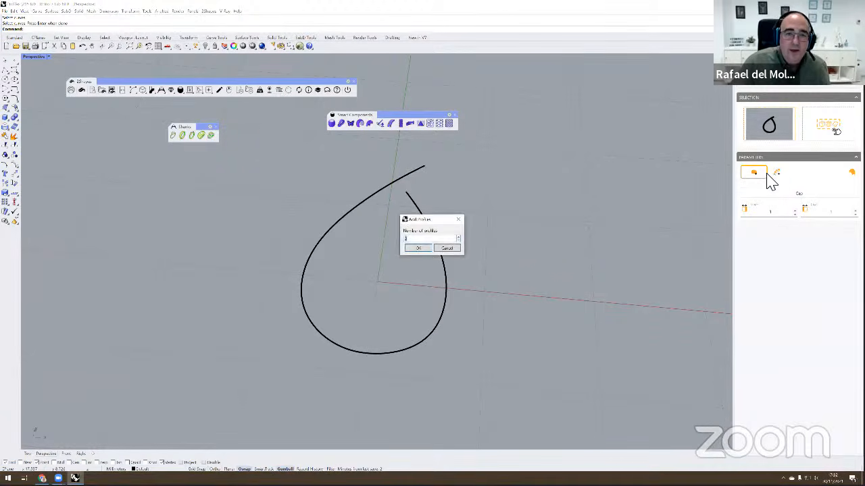
click(416, 249)
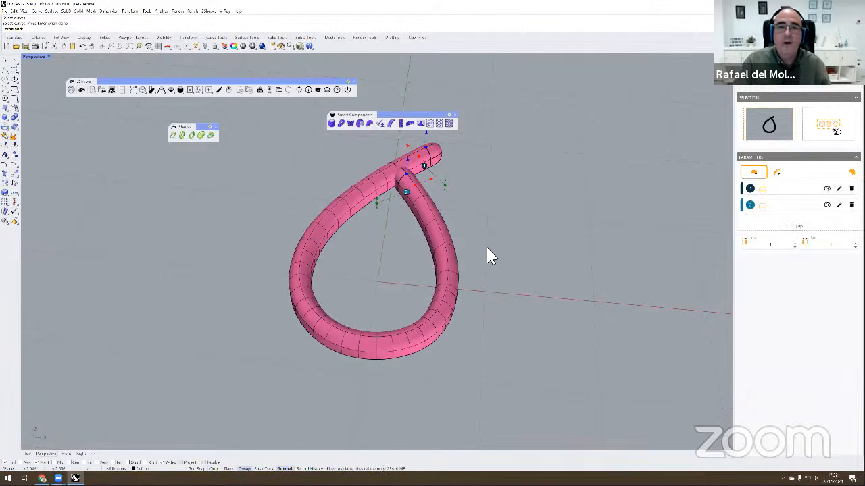
Step: Enlarge the width and height of profile 1 at the teardrop's open end using its handles
shift+right_drag(476, 244, 449, 262)
scroll(449, 298, up, 2)
drag(466, 263, 502, 259)
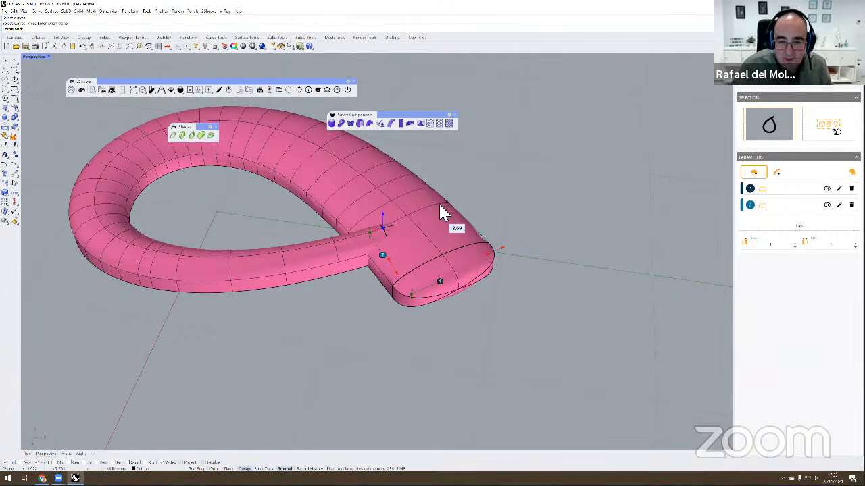
right_drag(444, 216, 446, 295)
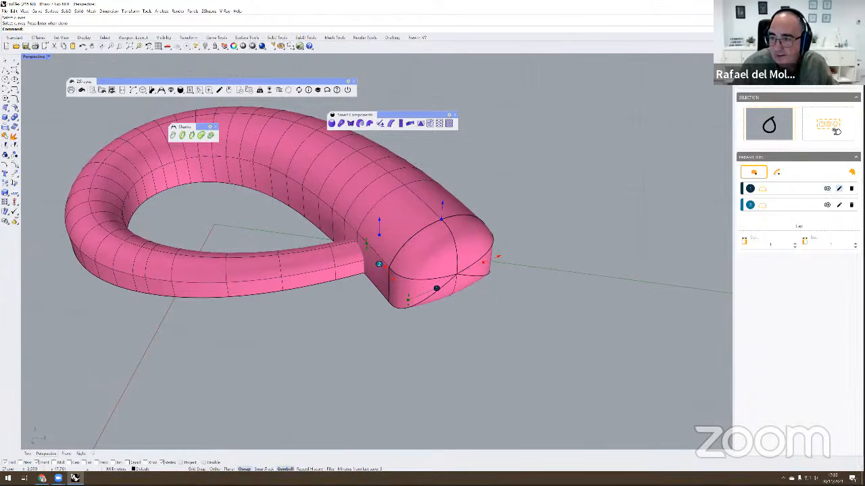
Step: Open profile 1 for editing and fine-tune its width and height numerically
click(839, 188)
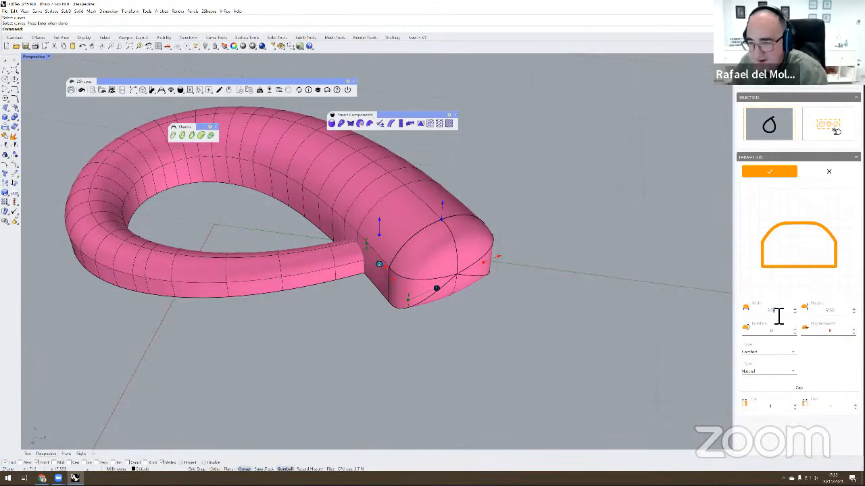
text(55)
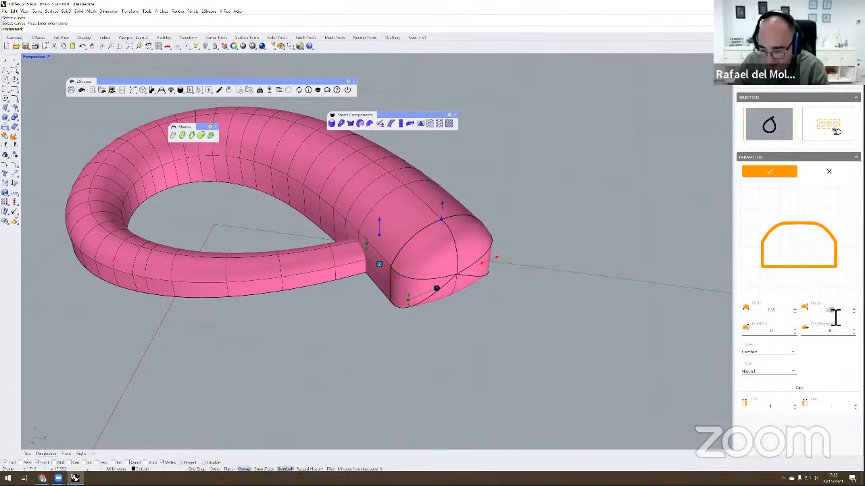
text(3)
Step: Replace profile 1's shape with the double-lobed standard design 017 and accept the profile edit
mouse_move(748, 289)
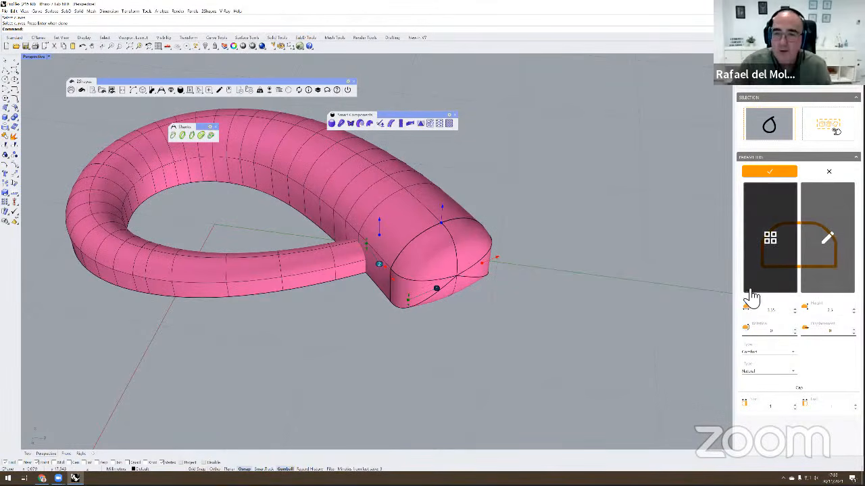
click(772, 252)
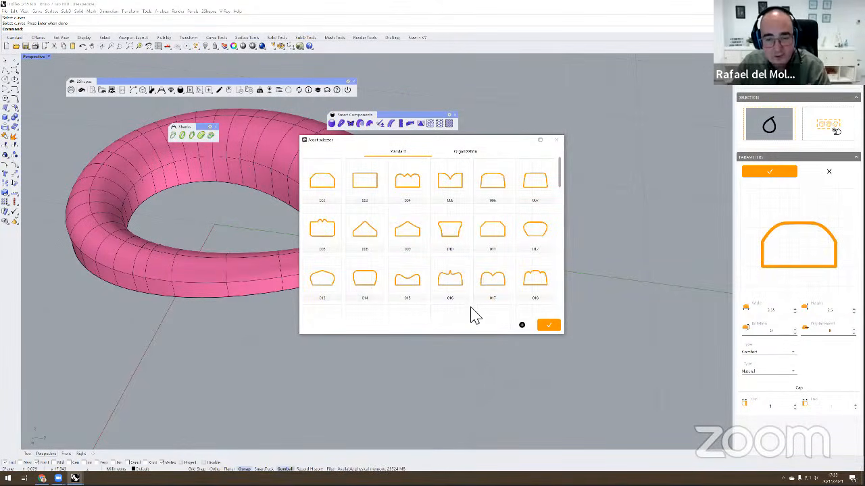
click(464, 162)
click(408, 161)
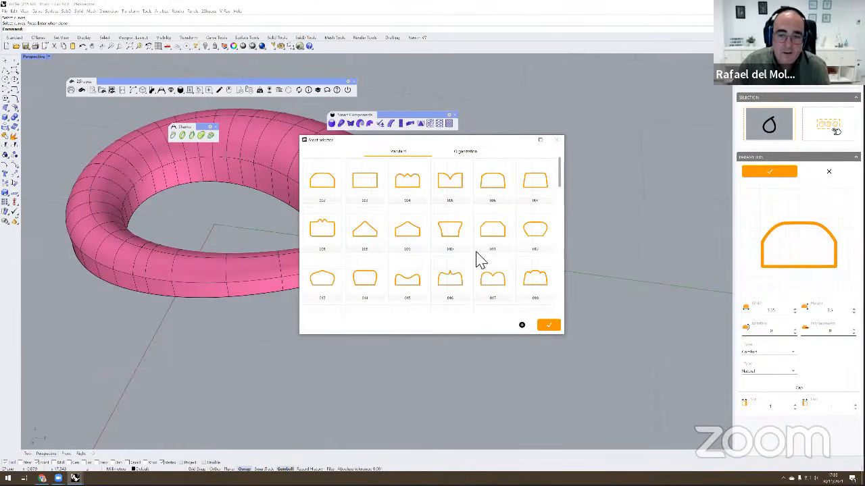
double_click(491, 283)
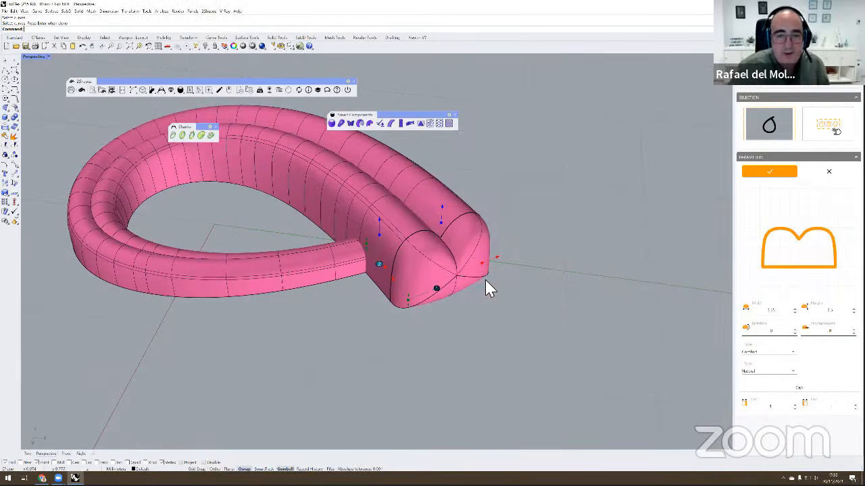
shift+right_drag(444, 339, 442, 282)
click(774, 181)
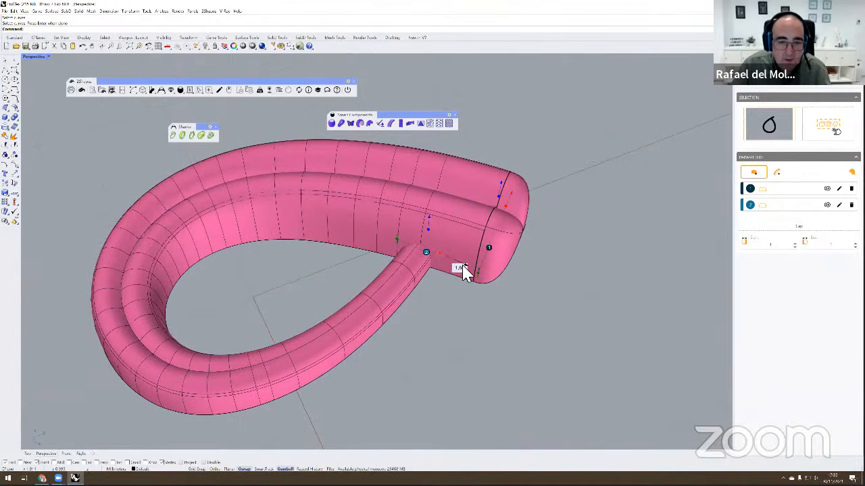
Step: Slightly enlarge the width and height of profile 2 at the thin end of the teardrop using its handles
click(440, 257)
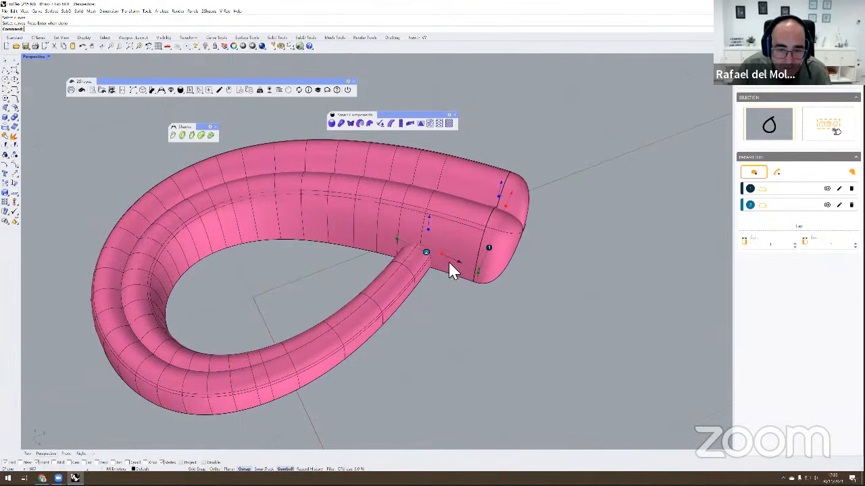
drag(426, 222, 428, 214)
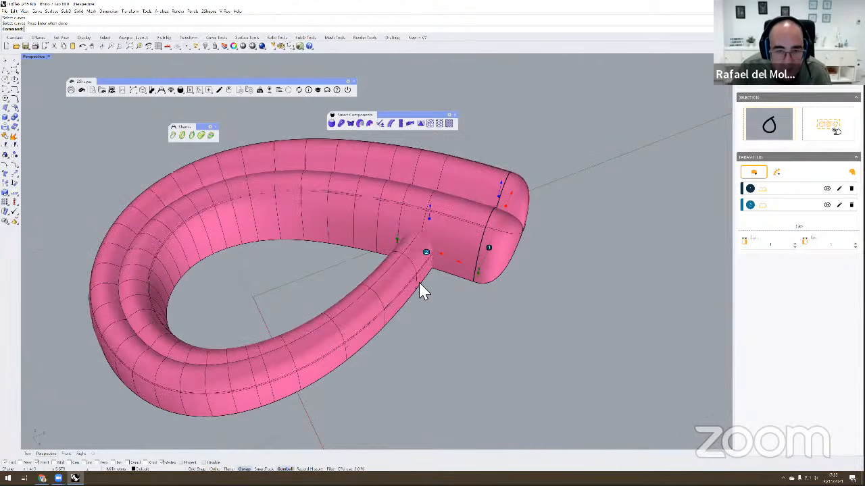
right_drag(419, 282, 433, 327)
scroll(432, 327, up, 4)
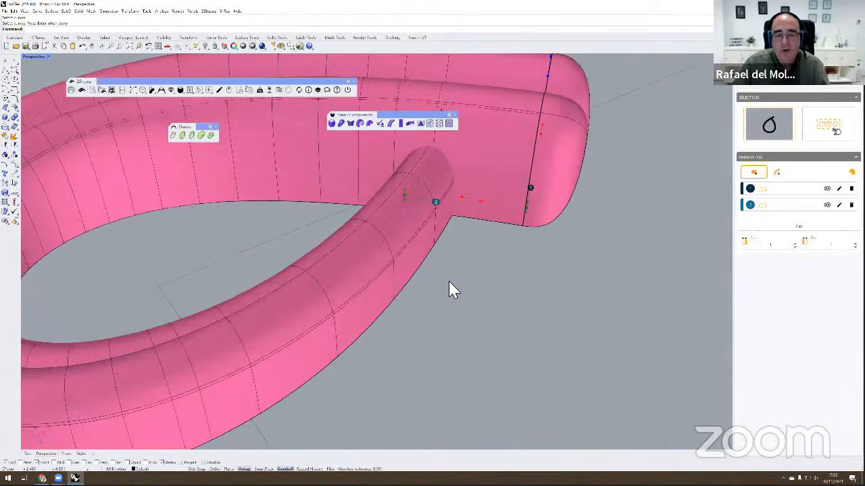
scroll(449, 282, down, 5)
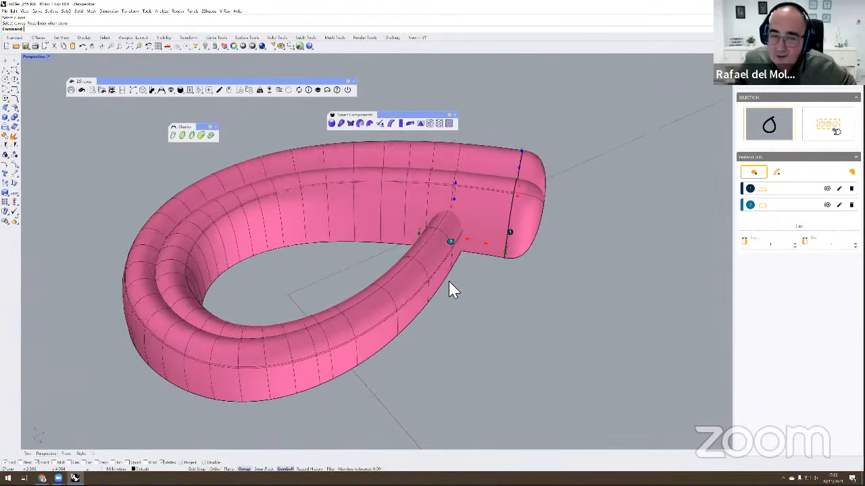
right_drag(449, 281, 491, 284)
right_drag(441, 301, 46, 66)
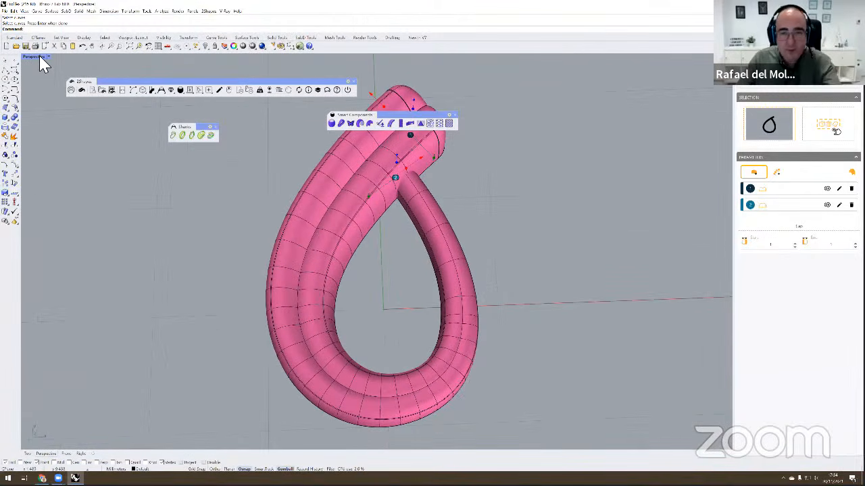
Step: Preview the teardrop component in Rendered display mode and return the viewport to Shaded
right_click(40, 58)
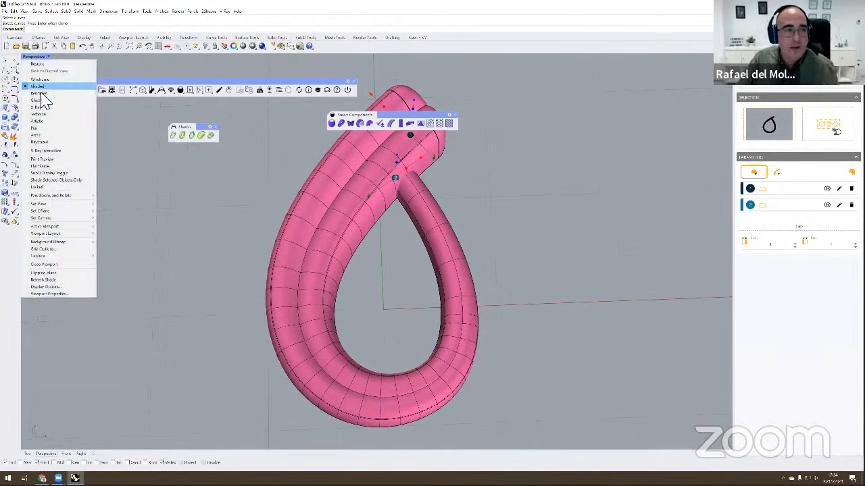
click(42, 93)
right_drag(236, 203, 284, 226)
click(38, 58)
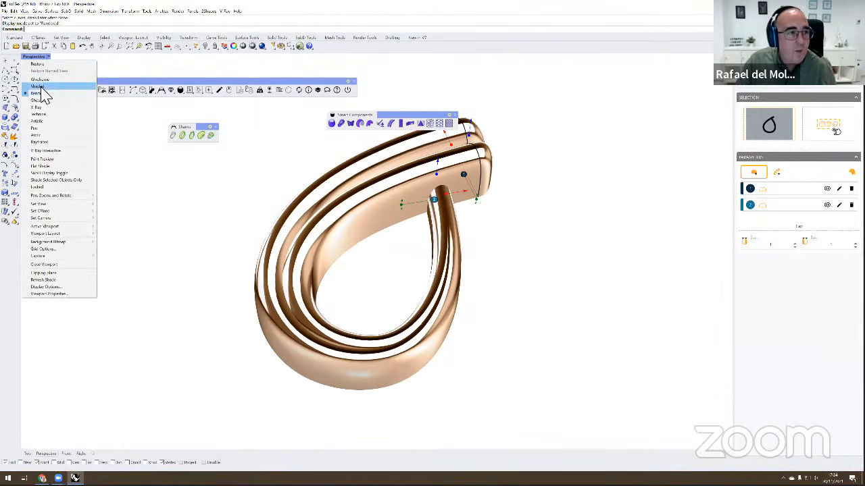
click(42, 94)
right_drag(385, 251, 757, 181)
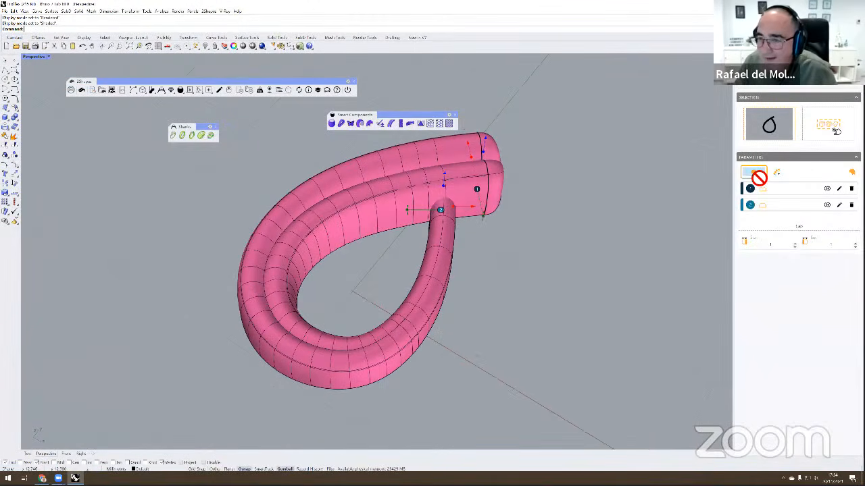
Step: Add an extra profile on the lower bend of the teardrop curve and adjust its position along the curve
click(755, 173)
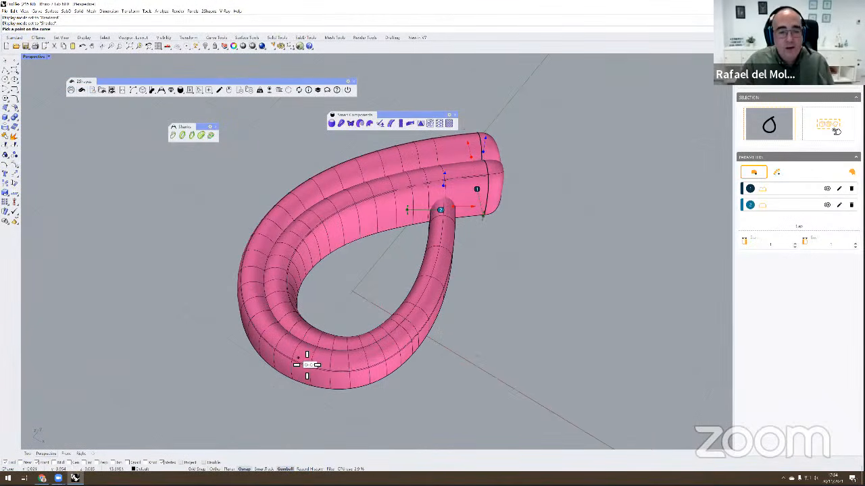
click(294, 355)
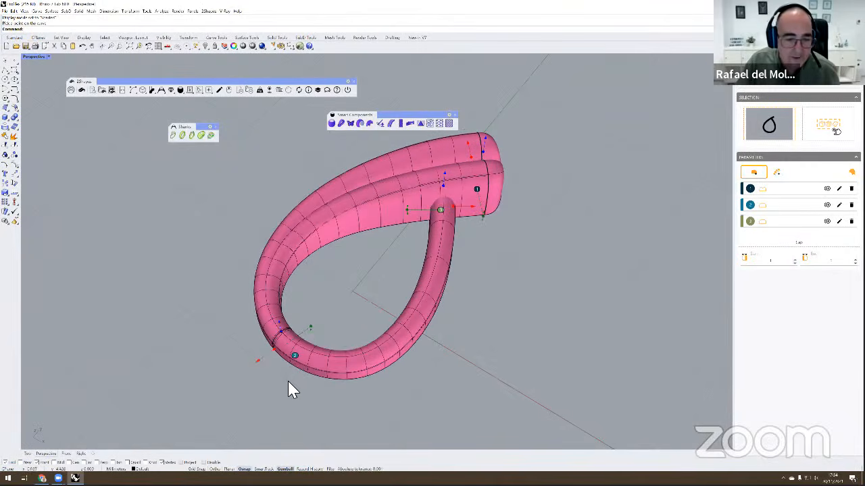
right_drag(339, 353, 429, 326)
drag(429, 324, 383, 328)
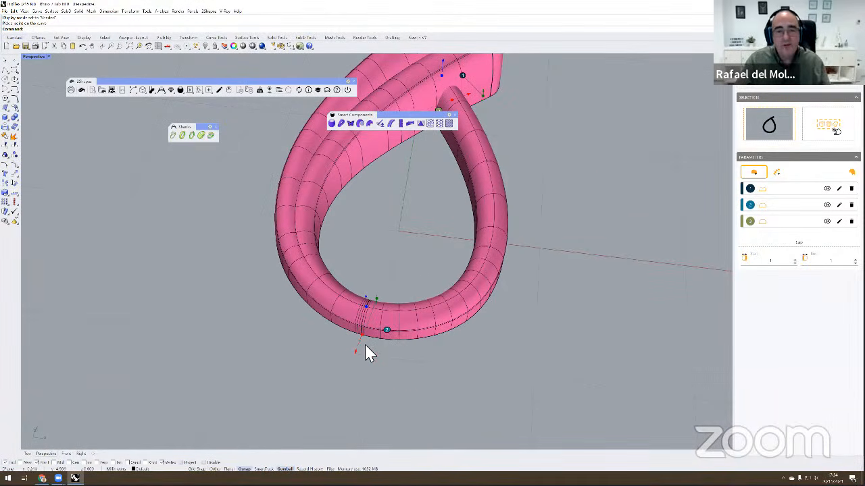
right_drag(395, 341, 449, 327)
scroll(446, 319, up, 2)
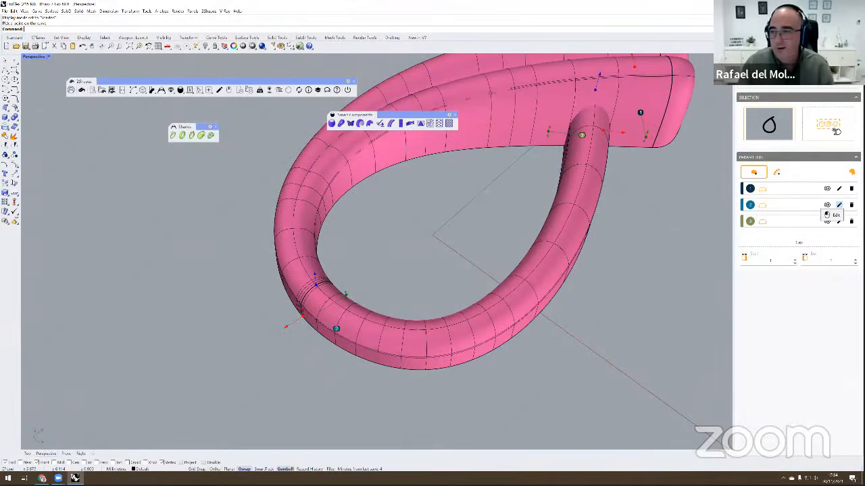
Step: Open profile 2's shape in the editor, raise its centre point into a peak and pull the side control point inward for concave flanks
click(838, 206)
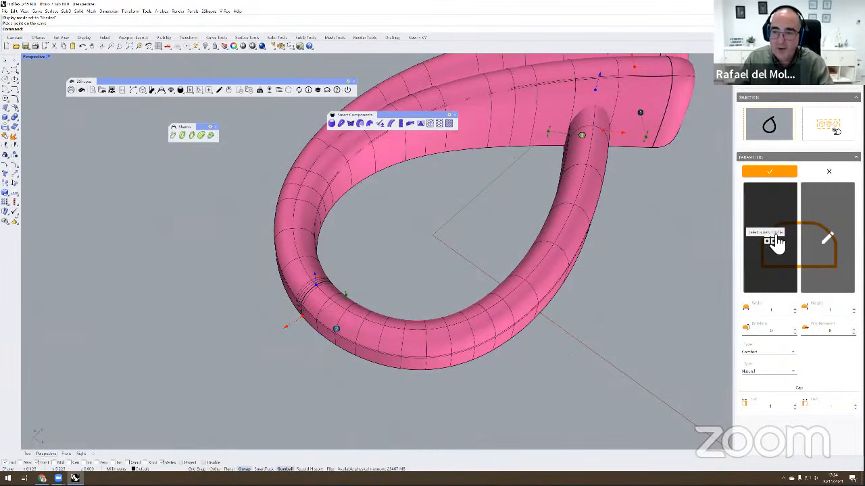
click(826, 237)
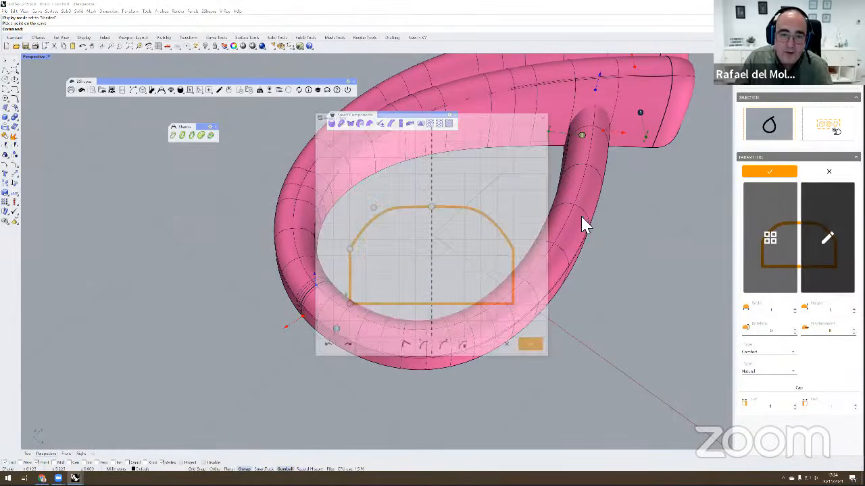
right_drag(431, 232, 307, 269)
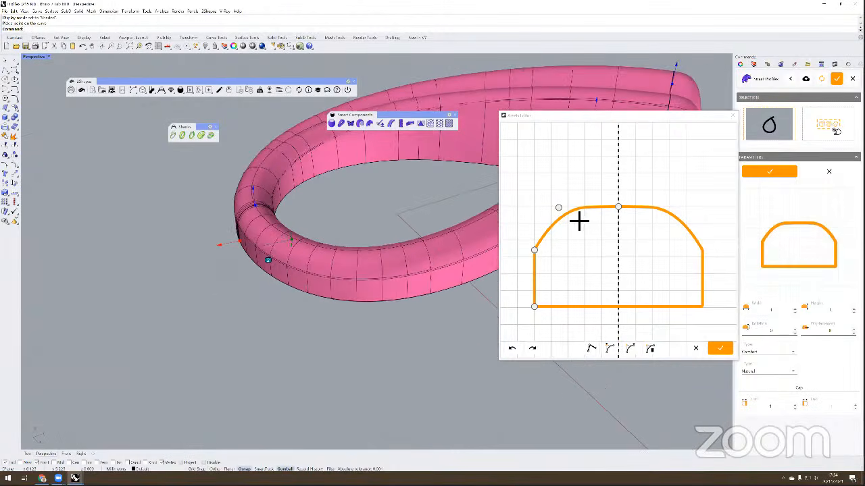
click(618, 208)
drag(619, 207, 619, 167)
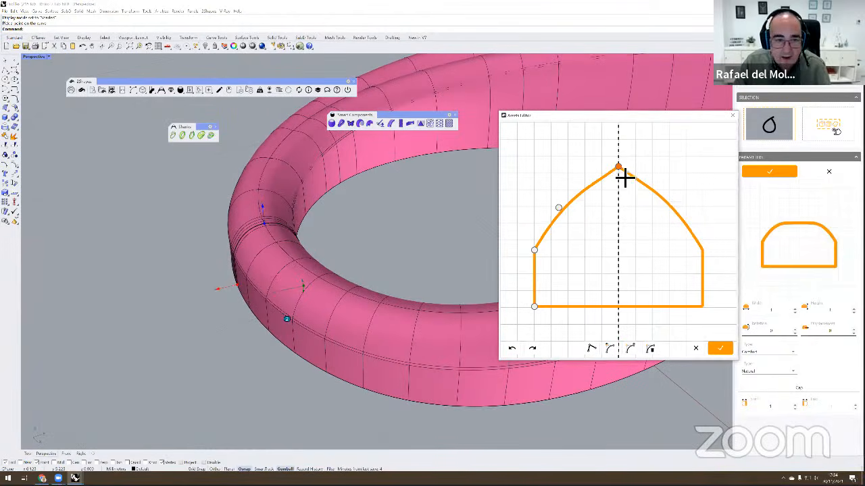
drag(566, 216, 585, 238)
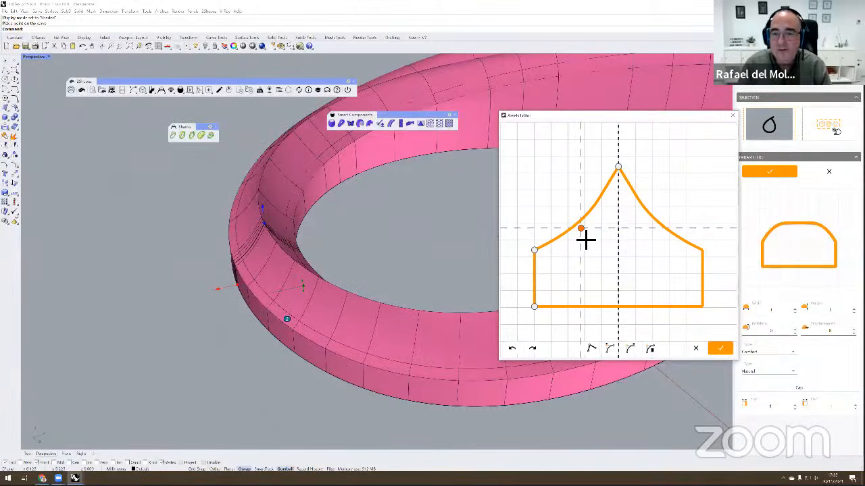
Step: Move the profile's shoulder point outward, add a control point raised into rounded side lobes, and accept the custom shape for profile 2
click(546, 261)
drag(546, 261, 529, 272)
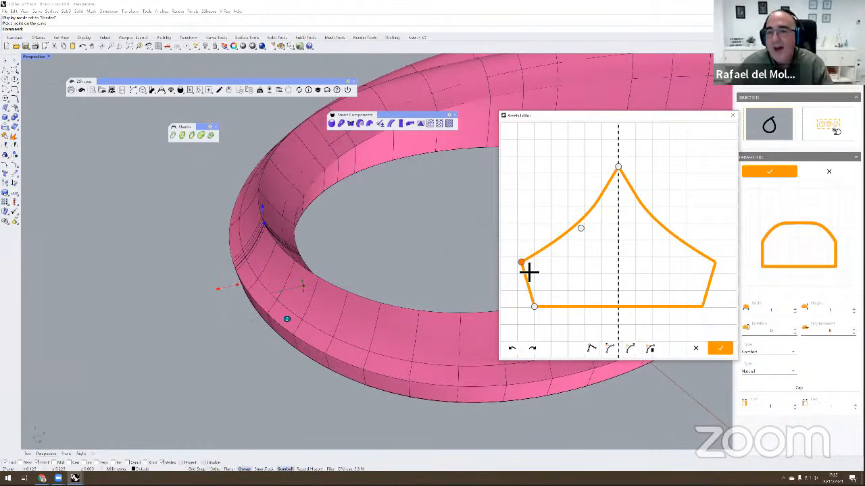
click(564, 250)
click(564, 250)
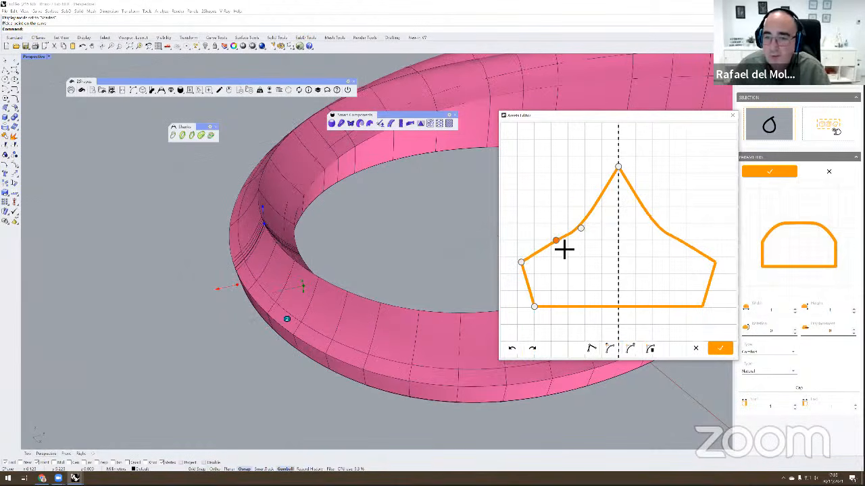
mouse_move(564, 250)
mouse_down()
mouse_move(546, 223)
mouse_move(562, 234)
mouse_up()
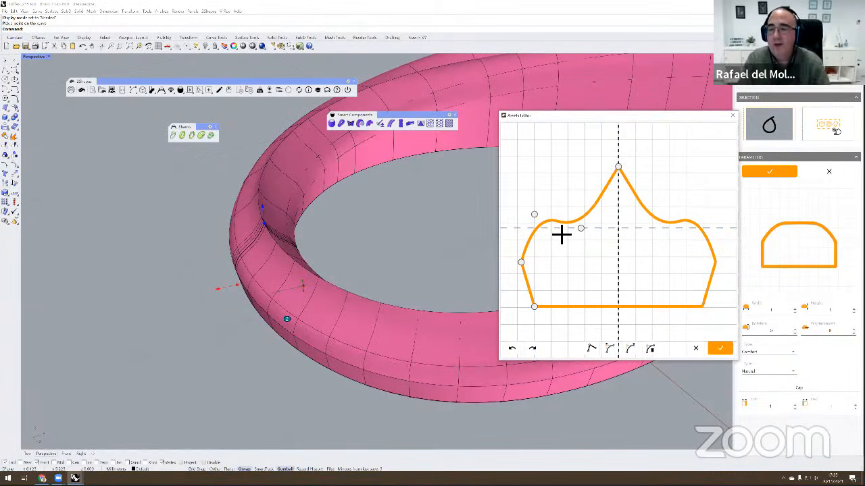
click(725, 349)
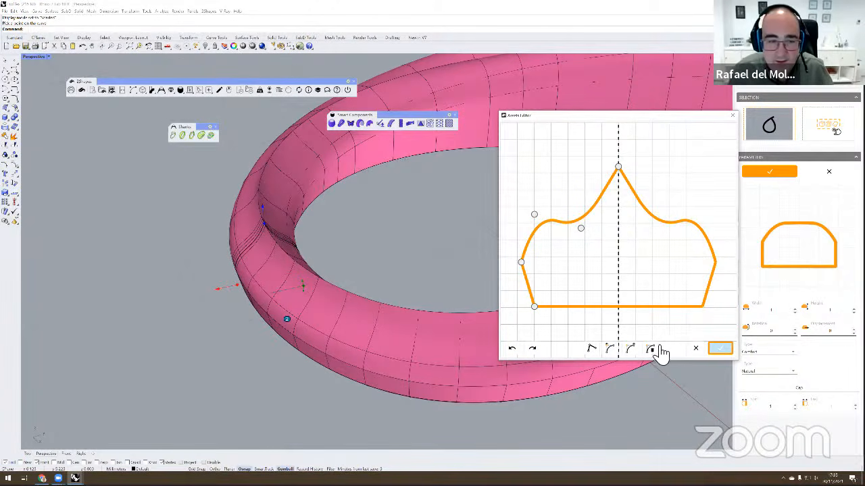
click(717, 348)
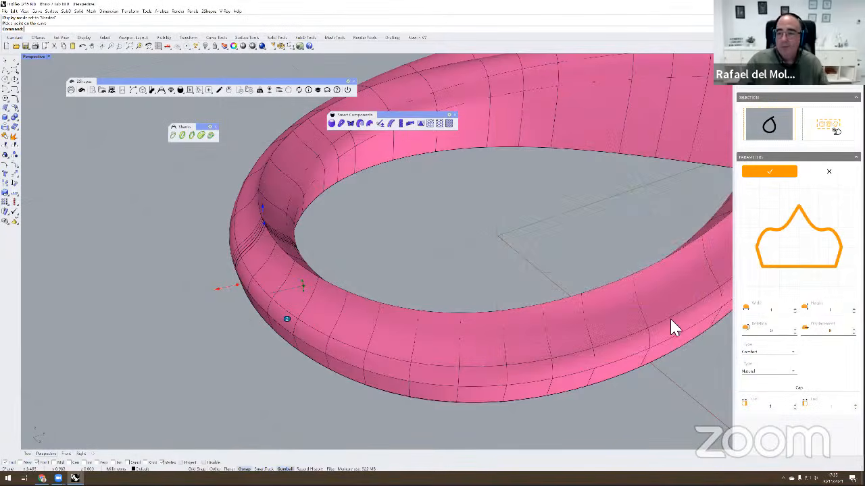
right_drag(548, 265, 518, 265)
scroll(521, 212, down, 5)
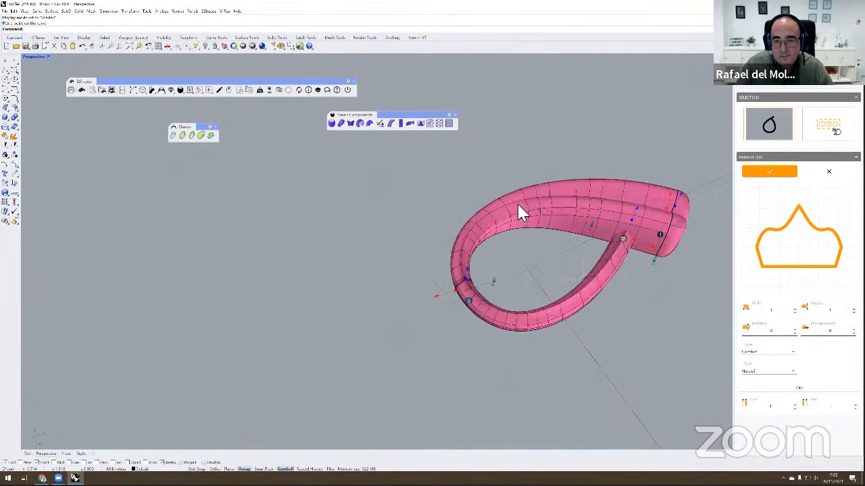
click(760, 174)
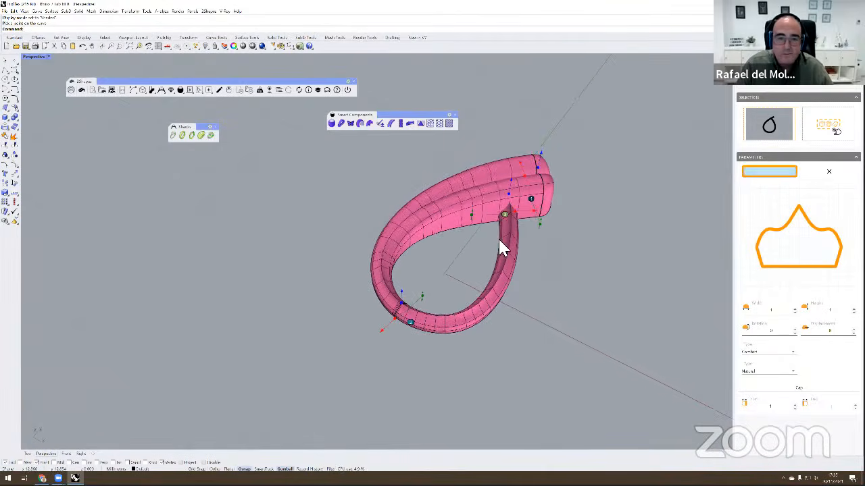
Step: Replace profile 3's shape with the rounded standard design 012 and accept the profile edit
scroll(507, 313, up, 2)
right_drag(522, 261, 530, 315)
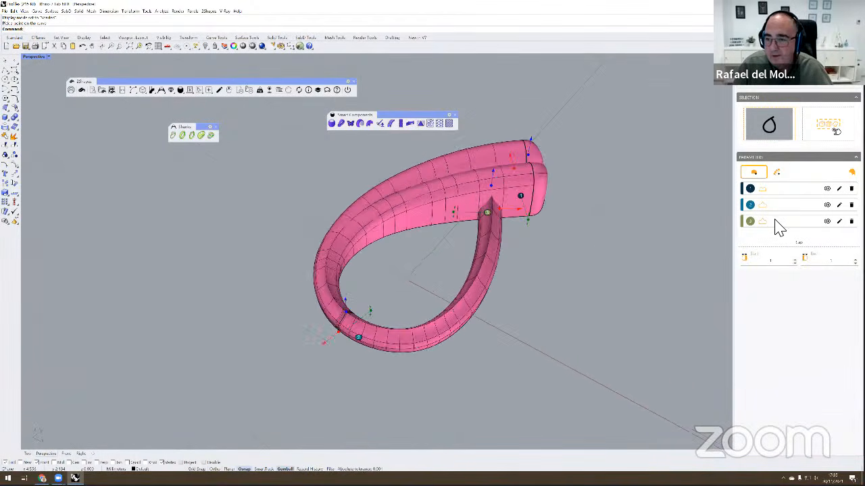
click(826, 223)
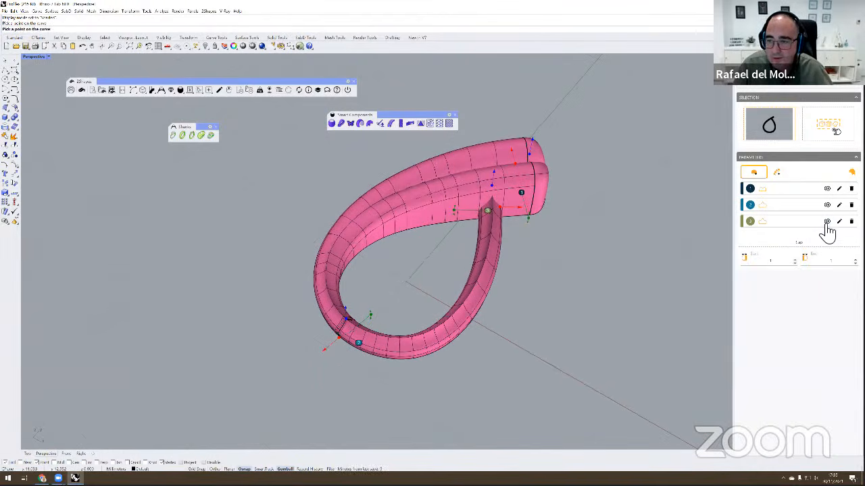
click(766, 225)
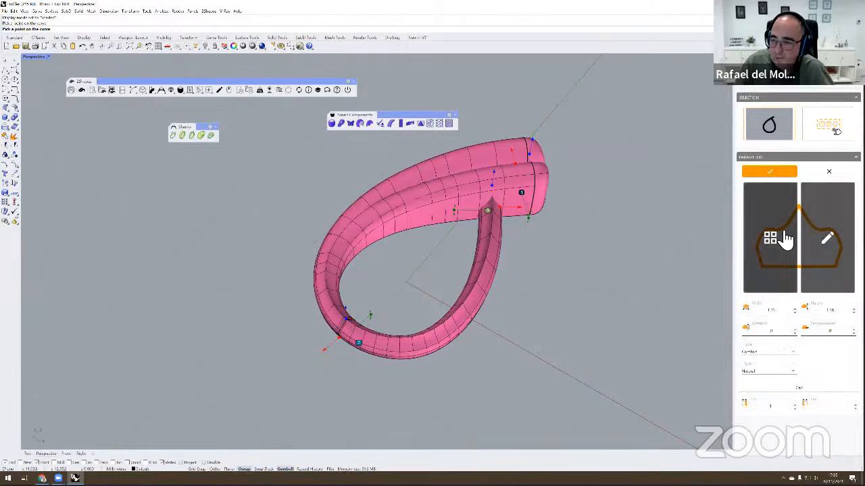
click(770, 238)
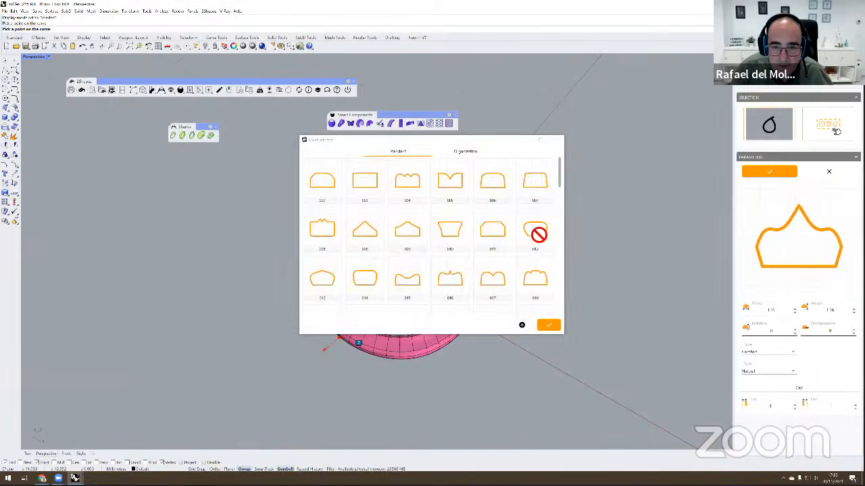
double_click(538, 235)
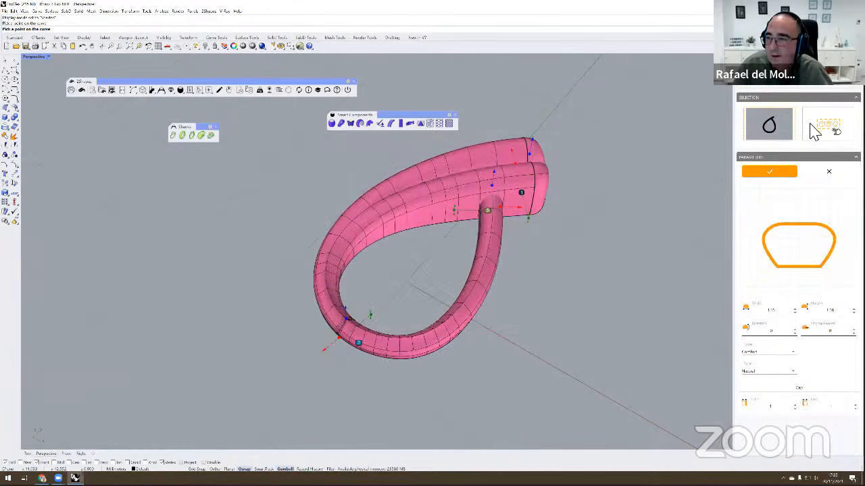
click(772, 174)
right_drag(548, 219, 611, 260)
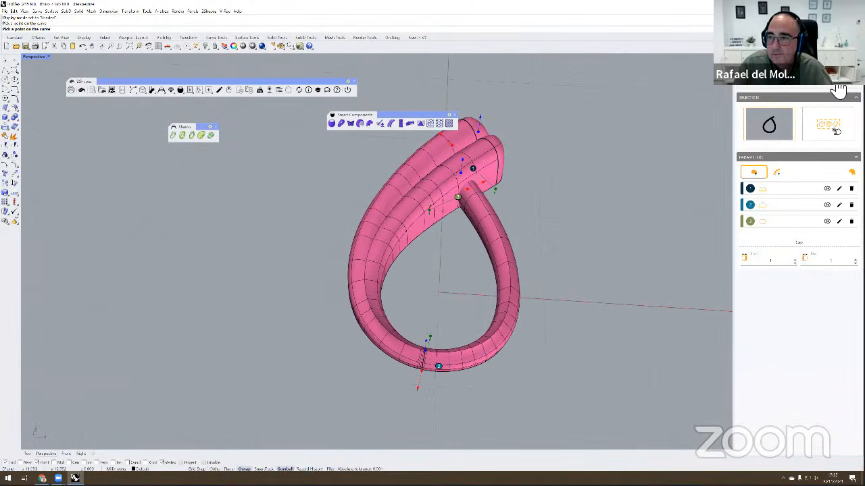
Step: Accept the smart profile edit on the teardrop curve
click(823, 100)
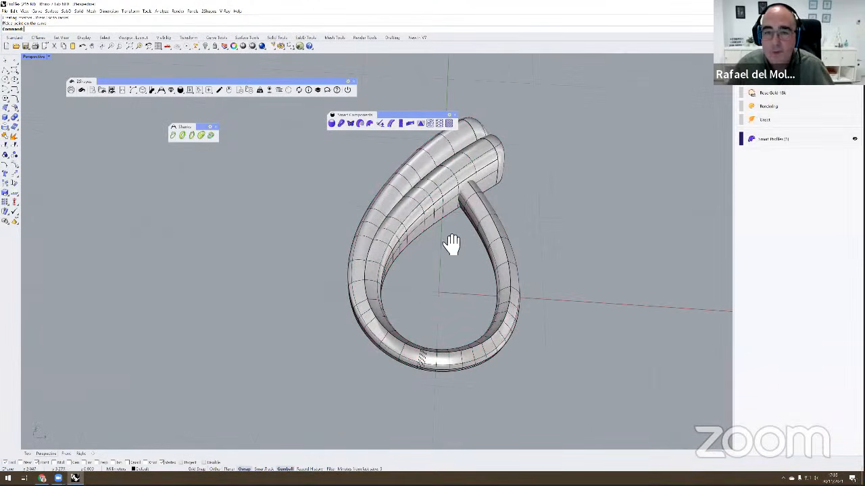
right_drag(448, 245, 509, 241)
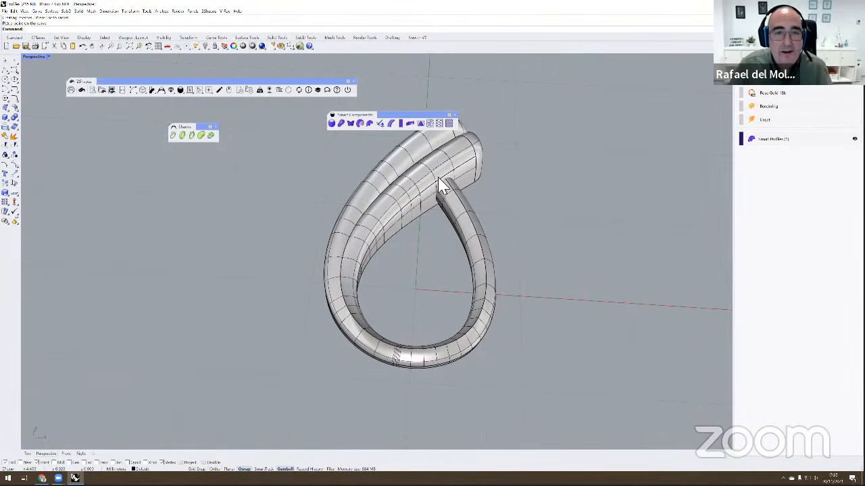
right_drag(444, 187, 440, 187)
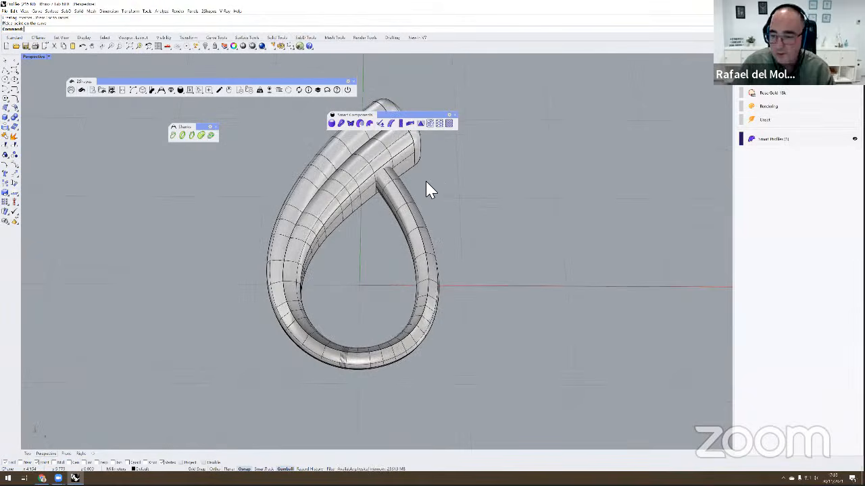
Step: Float the Gems tool set above the model in place of the small floating tool set
click(171, 91)
drag(175, 101, 63, 154)
click(210, 126)
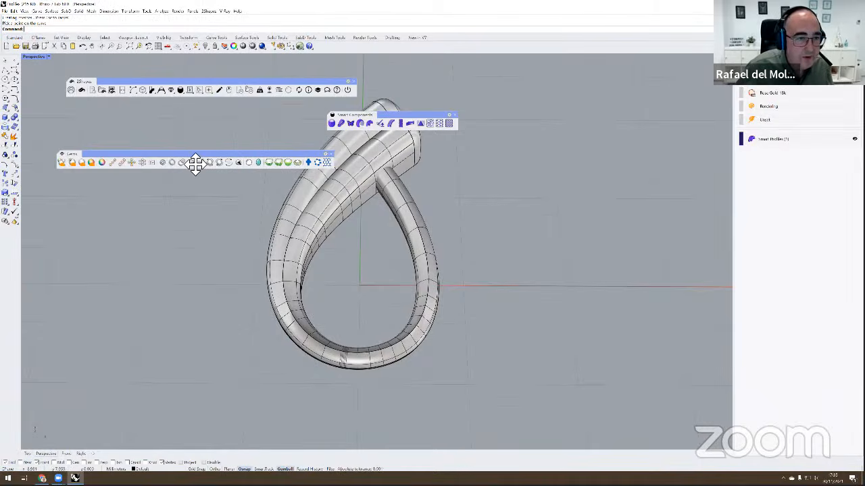
drag(195, 162, 195, 134)
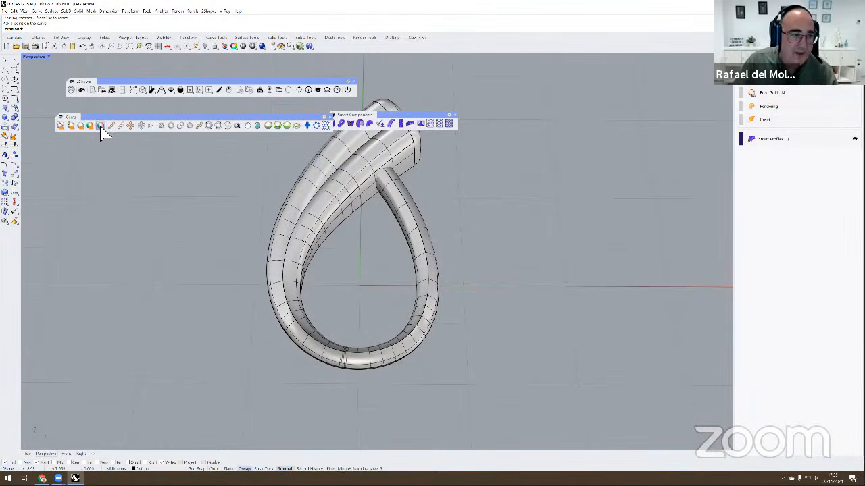
Step: Create a round diamond with a diameter of 2 mm and insert it at the origin
click(100, 125)
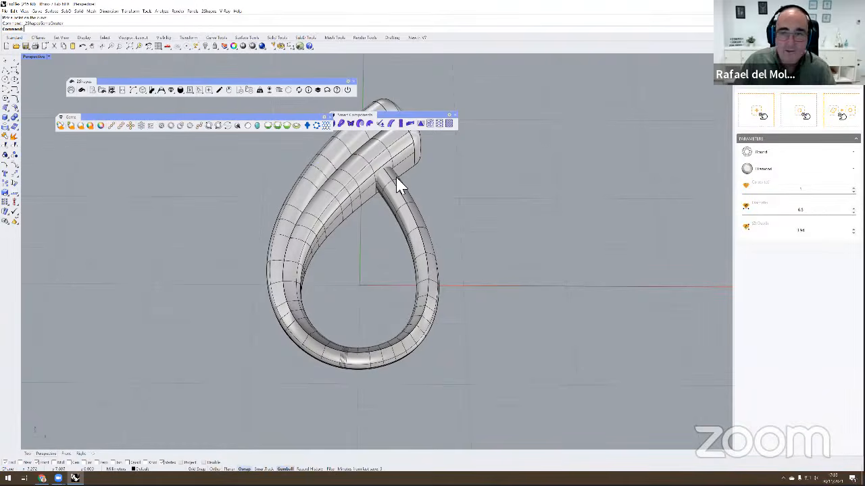
click(779, 153)
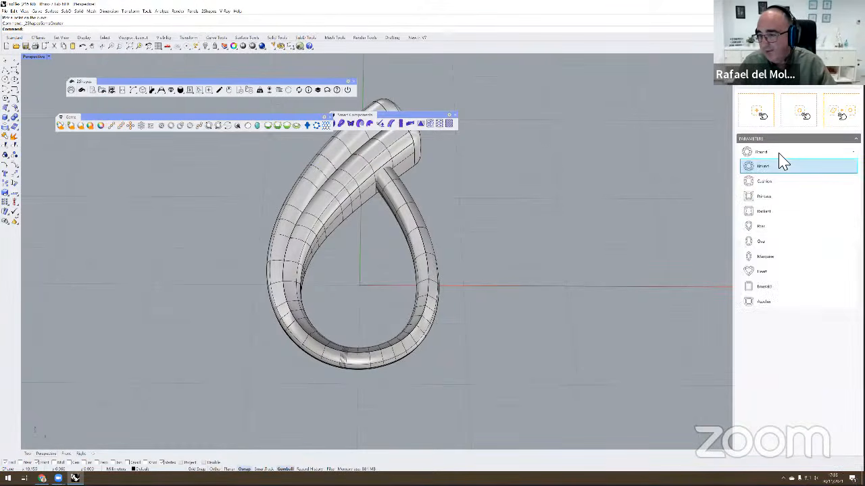
click(781, 165)
click(794, 169)
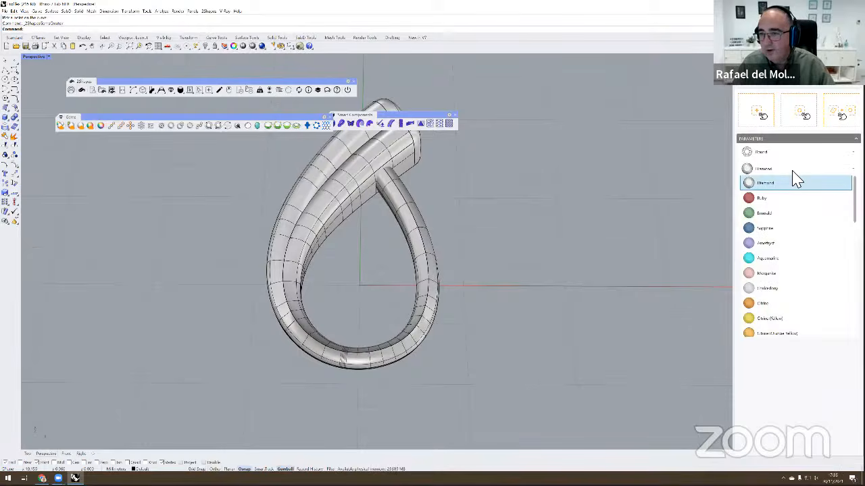
click(797, 181)
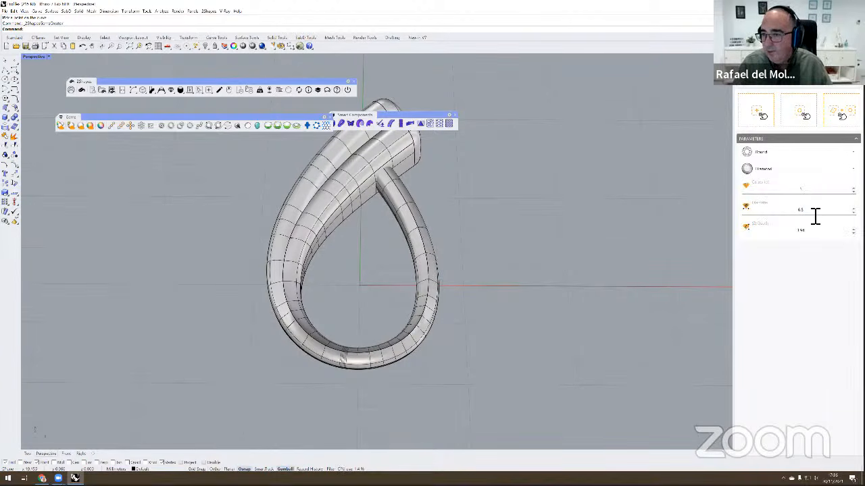
drag(815, 216, 790, 216)
text(2)
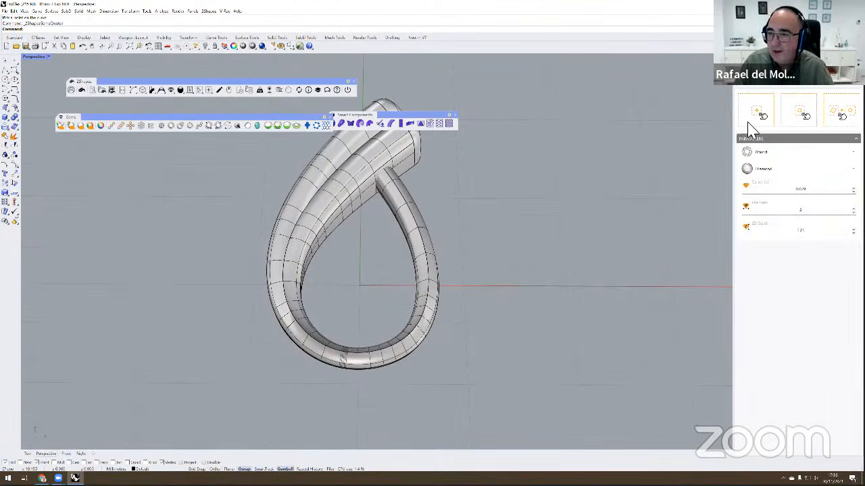
click(752, 119)
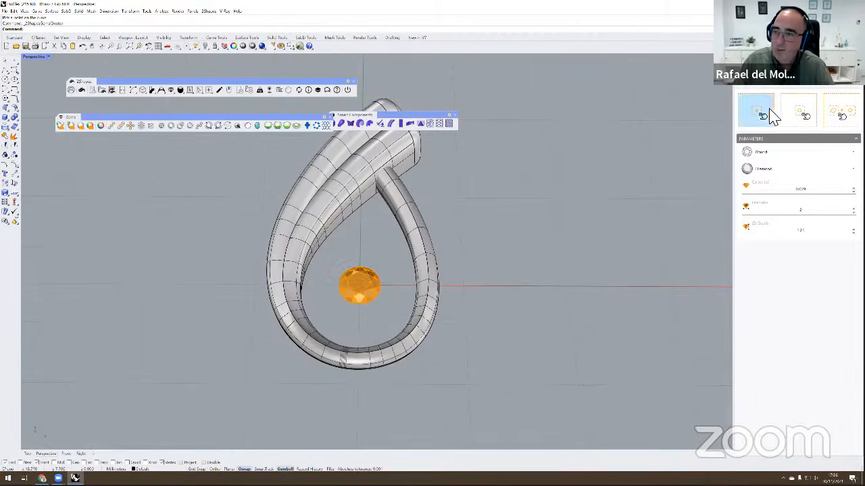
Step: Move the diamond inside the teardrop loop so it sits closer to the thin inner branch
scroll(433, 284, up, 3)
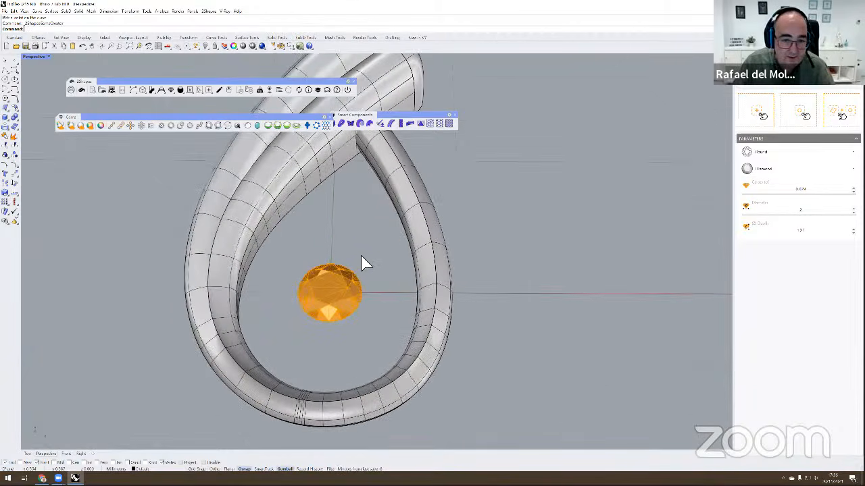
drag(336, 290, 381, 254)
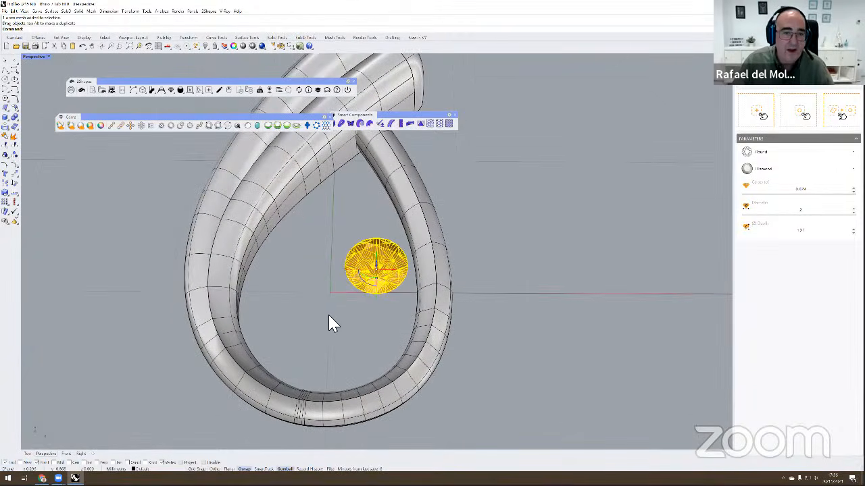
click(328, 315)
right_drag(328, 315, 303, 298)
right_drag(148, 181, 315, 319)
Step: Raise the diamond vertically in the Front view to the height of the pendant body and finish the gem creation
key(ctrl+m)
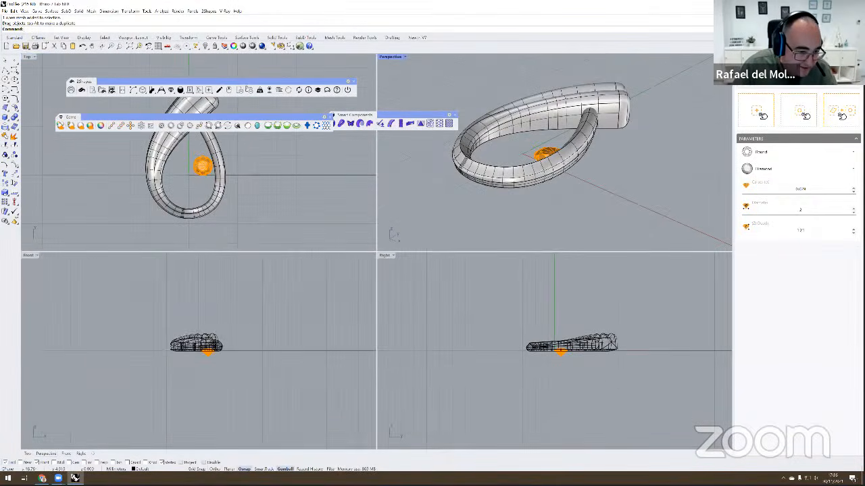
scroll(202, 348, up, 12)
click(177, 366)
mouse_move(177, 344)
mouse_down()
mouse_move(174, 331)
mouse_move(181, 331)
mouse_up()
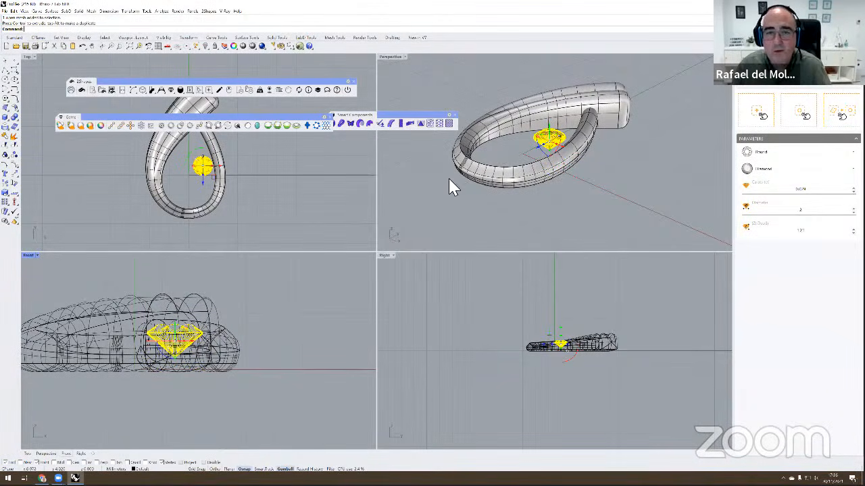
click(395, 66)
key(ctrl+m)
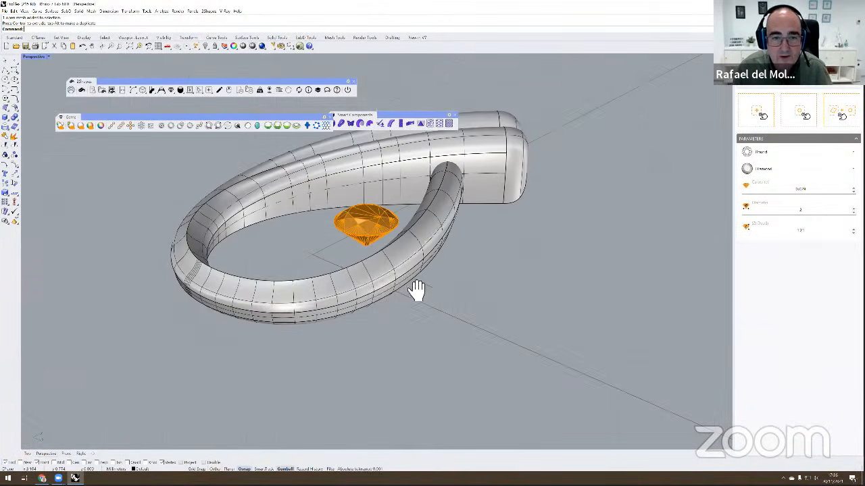
right_drag(674, 250, 696, 304)
key(Escape)
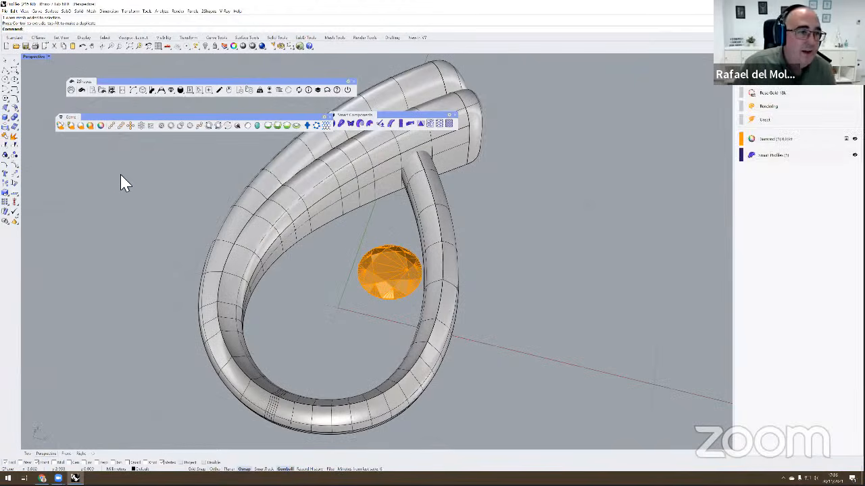
Step: Create a bezel setting around the diamond
click(286, 126)
click(377, 257)
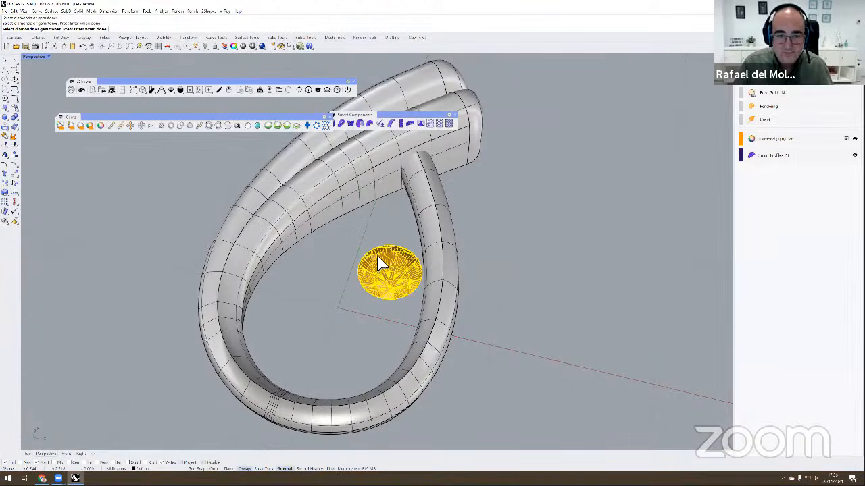
key(Return)
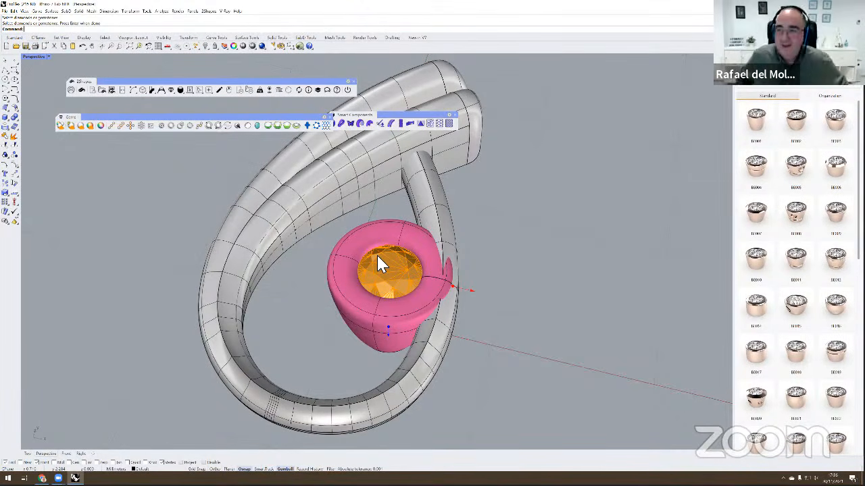
Step: Shorten the bezel's height and narrow its wall
right_drag(399, 272, 414, 306)
drag(403, 328, 405, 292)
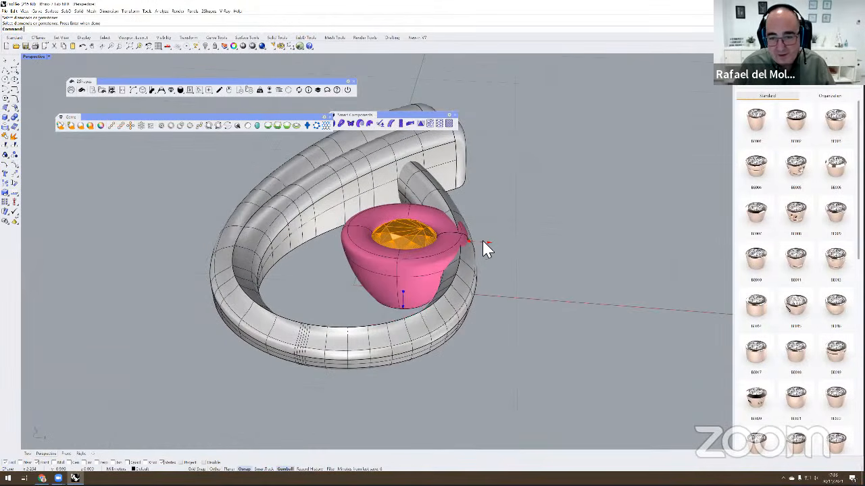
drag(472, 242, 463, 243)
right_drag(494, 255, 519, 281)
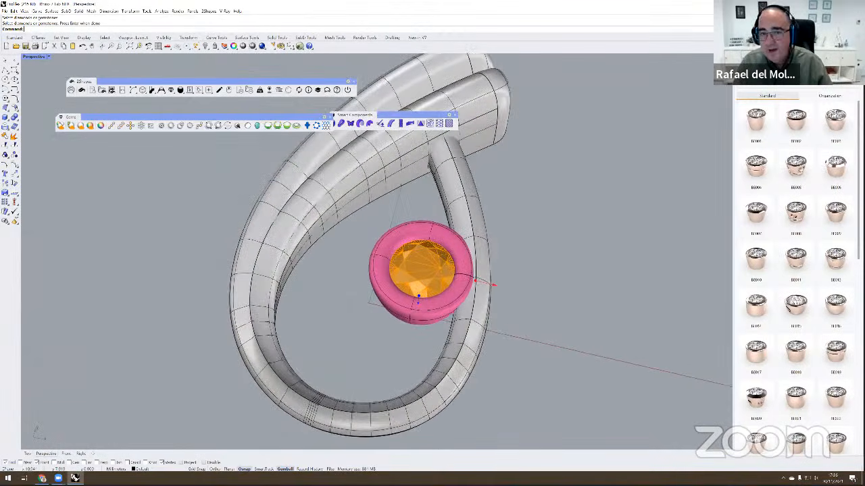
Step: Apply the organization's saved pendant bezel design to the diamond and accept the bezel
click(830, 96)
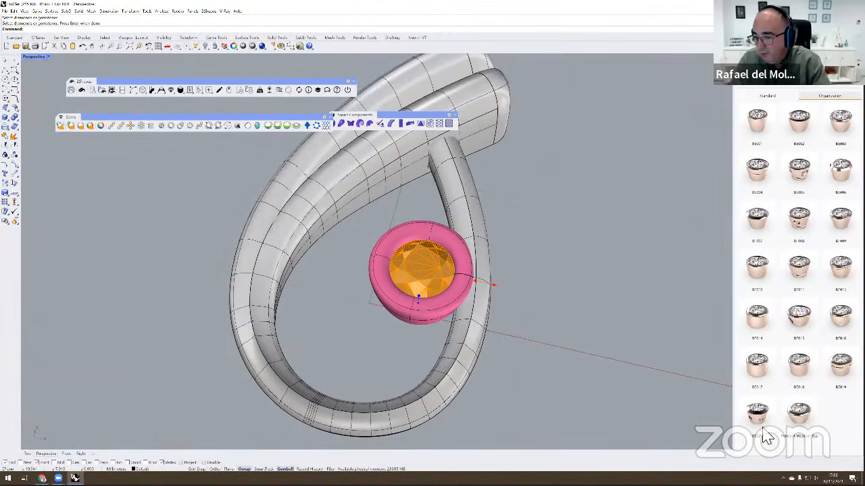
click(799, 412)
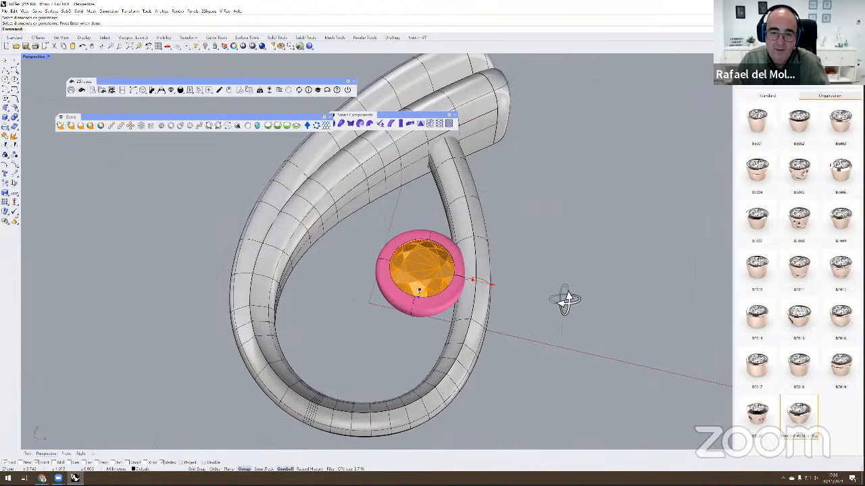
right_drag(566, 301, 574, 241)
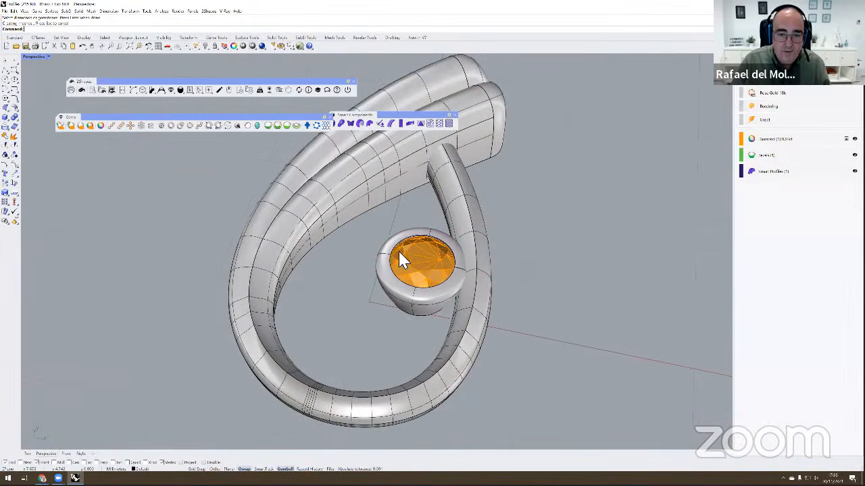
Step: Raise the bezel together with its diamond slightly above the teardrop's inner branch
right_drag(400, 260, 427, 228)
click(426, 237)
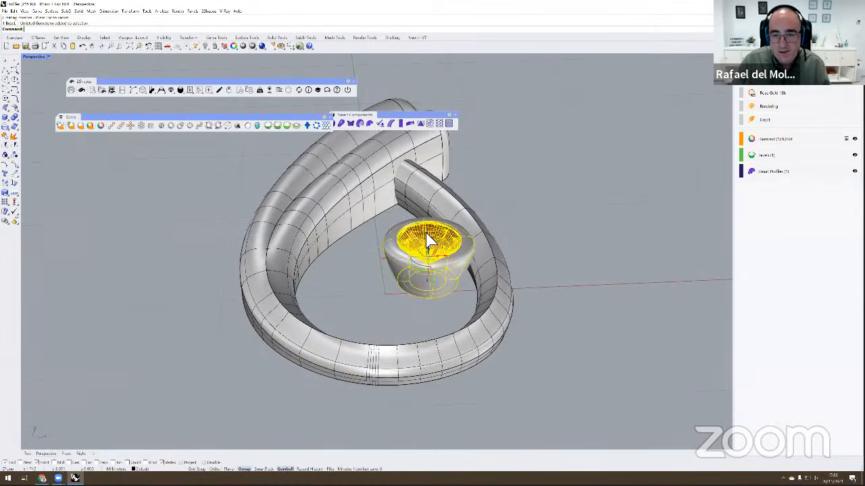
drag(426, 234, 426, 226)
click(528, 235)
right_drag(529, 251, 523, 297)
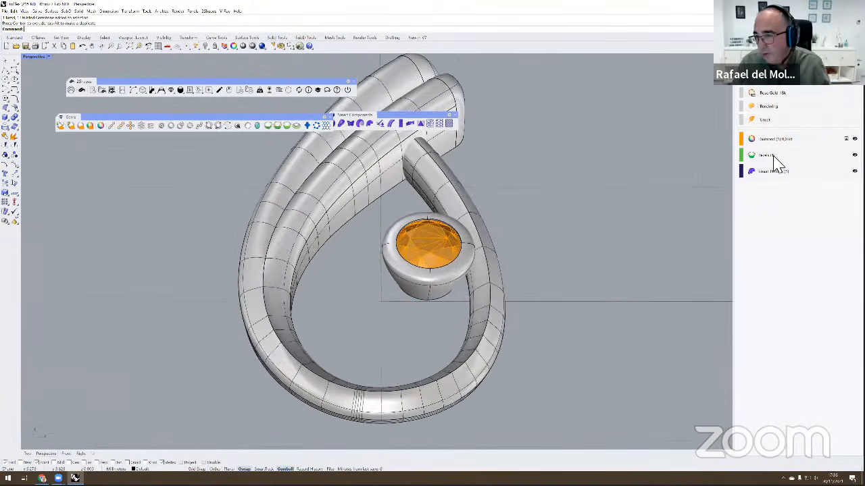
Step: Delete the teardrop profile body and the bezel, keeping only the diamond
right_drag(482, 184, 392, 301)
scroll(427, 277, down, 2)
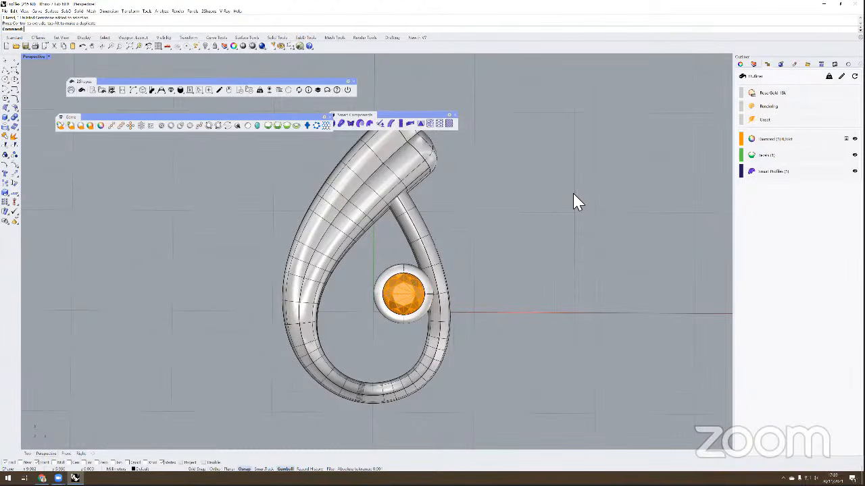
right_drag(534, 180, 434, 315)
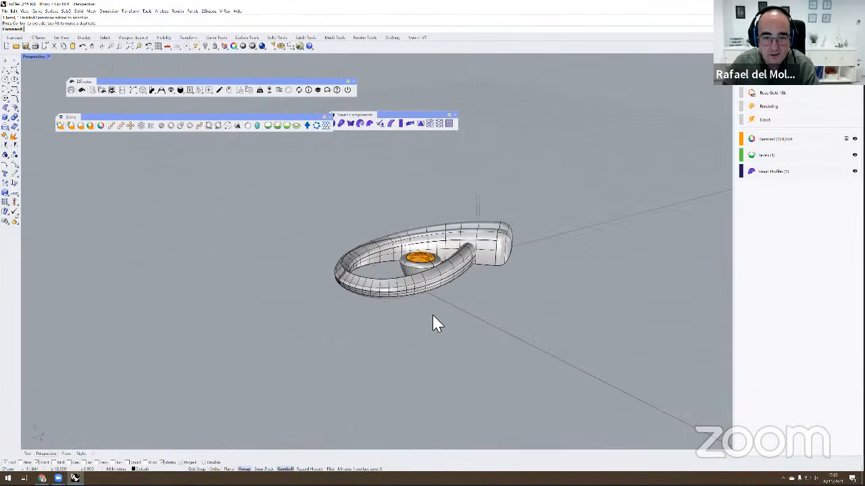
click(441, 269)
key(Delete)
scroll(431, 277, up, 6)
click(423, 274)
key(Delete)
scroll(416, 239, up, 5)
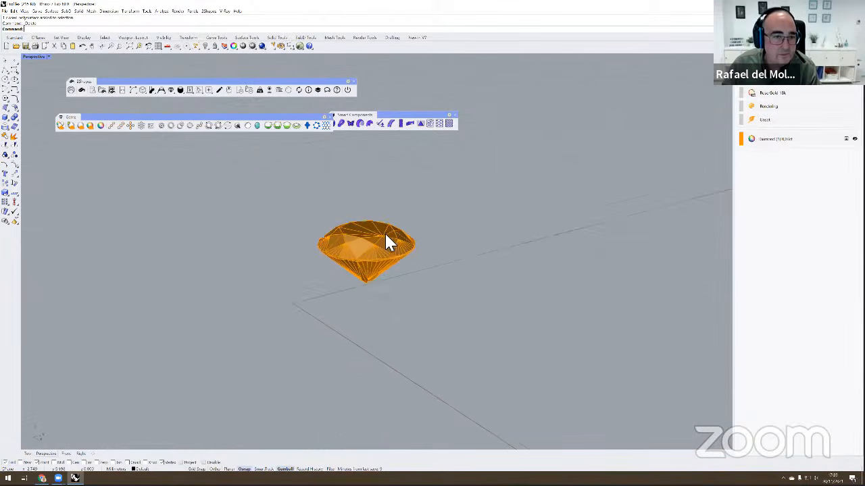
right_drag(388, 243, 324, 162)
click(279, 127)
click(386, 319)
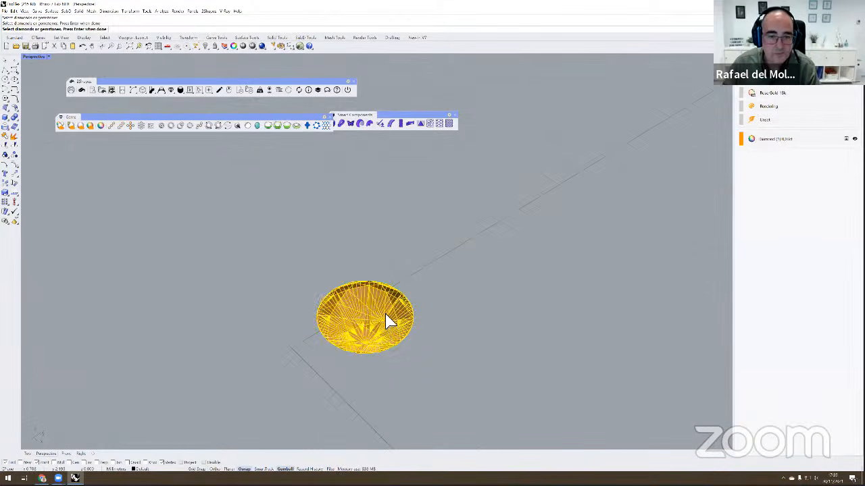
right_click(397, 273)
shift+right_drag(429, 242, 447, 183)
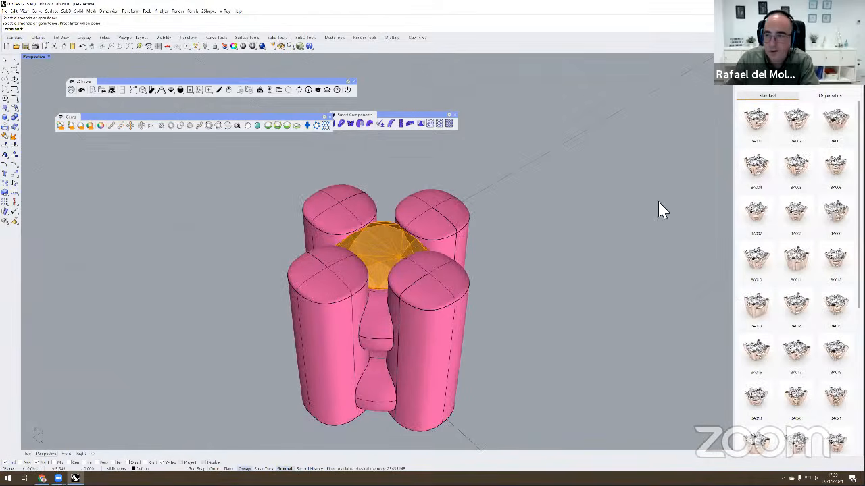
key(Escape)
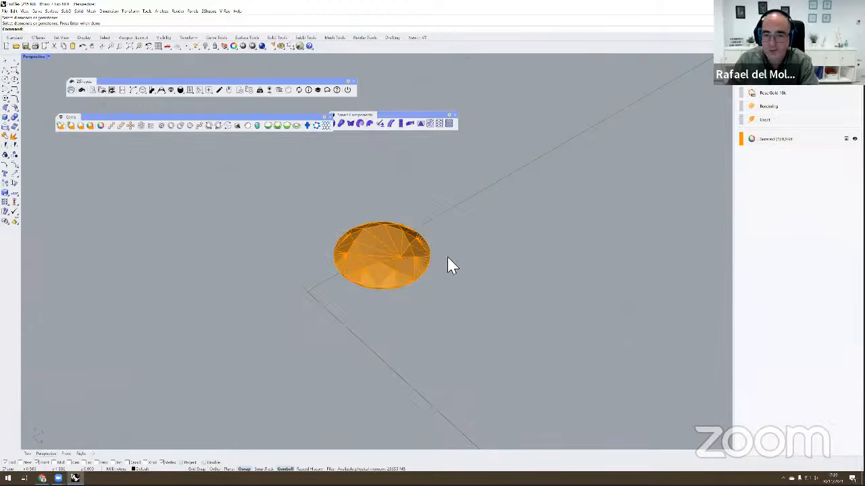
Step: Edit the round diamond to a weight of 1 carat and accept the change
click(420, 253)
click(740, 144)
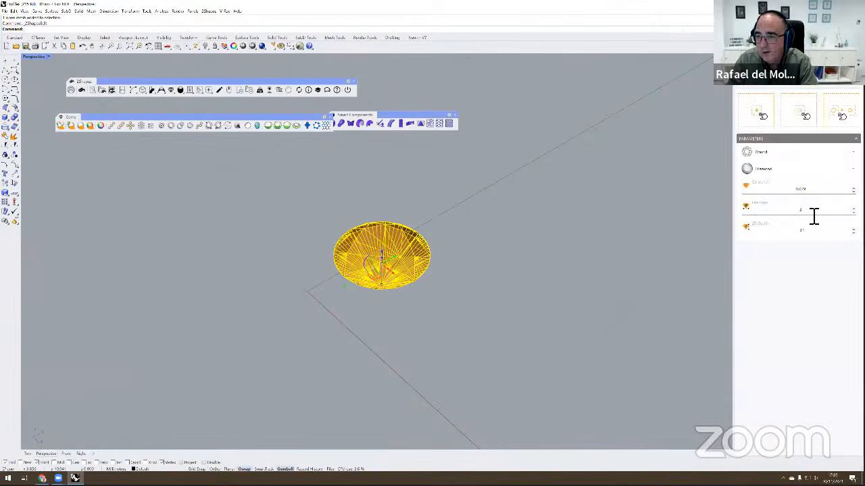
drag(804, 193, 774, 192)
text(1)
key(Return)
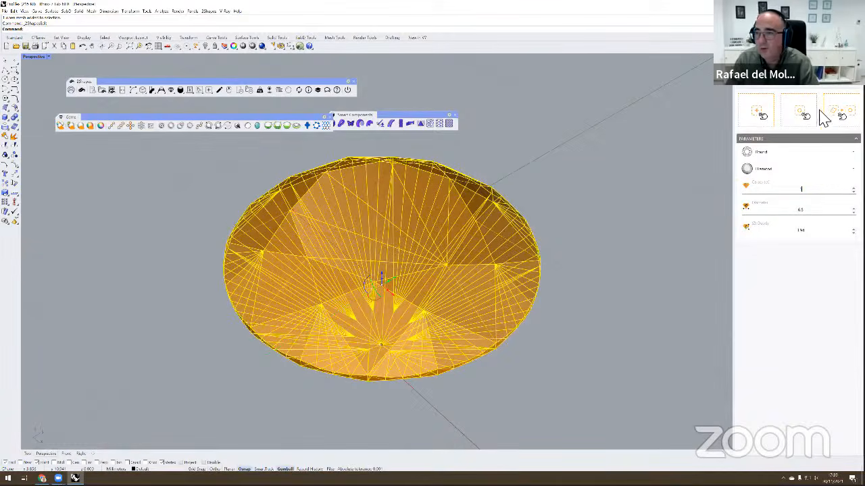
click(837, 83)
scroll(543, 264, down, 5)
shift+right_drag(543, 264, 424, 263)
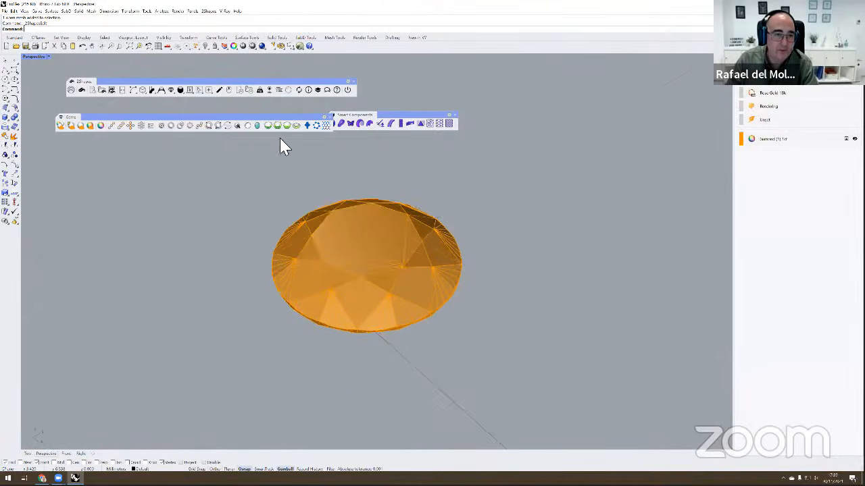
Step: Generate a four-prong head on the round diamond
click(276, 127)
click(360, 217)
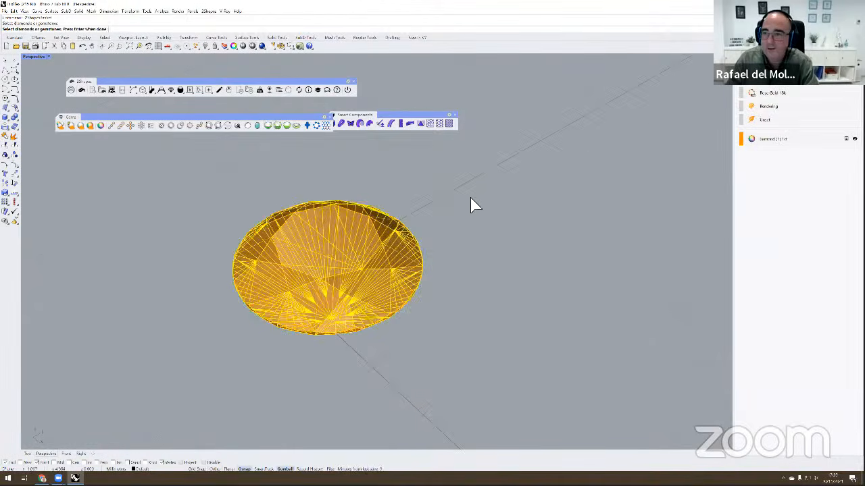
key(Return)
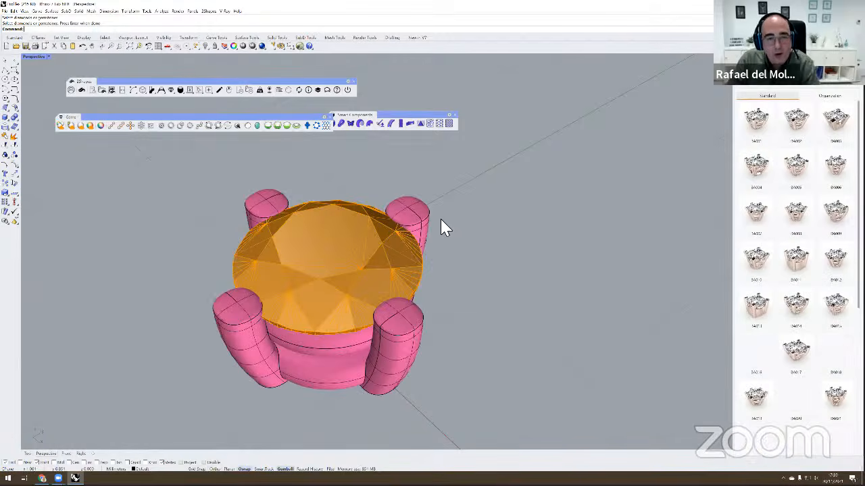
right_drag(444, 220, 453, 205)
scroll(487, 206, up, 5)
scroll(462, 241, down, 3)
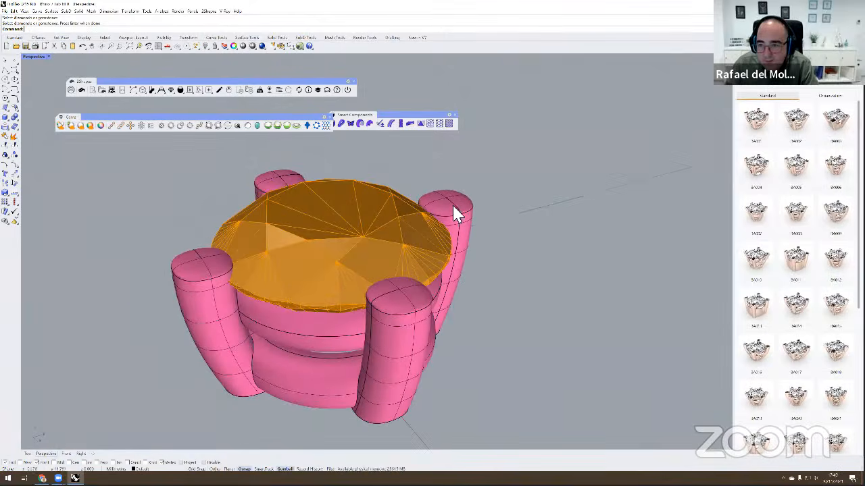
Step: Review the head's prong and basket parameters and close the head settings without accepting them
scroll(757, 330, down, 8)
click(784, 300)
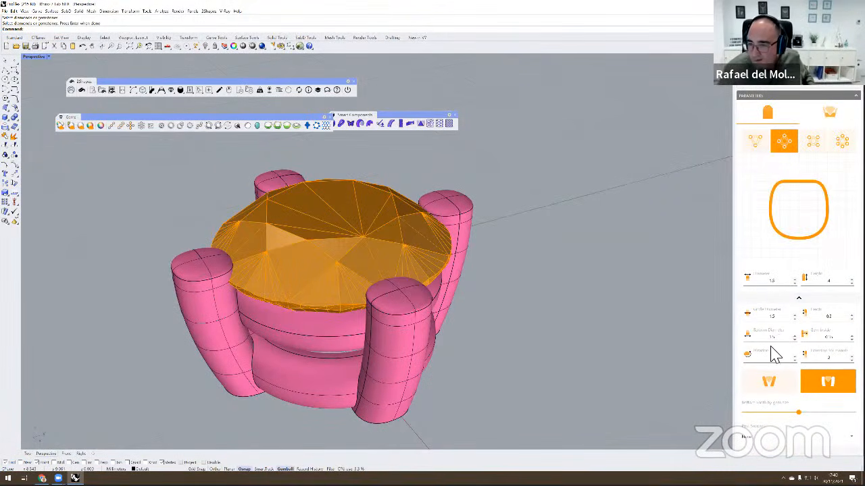
mouse_move(795, 169)
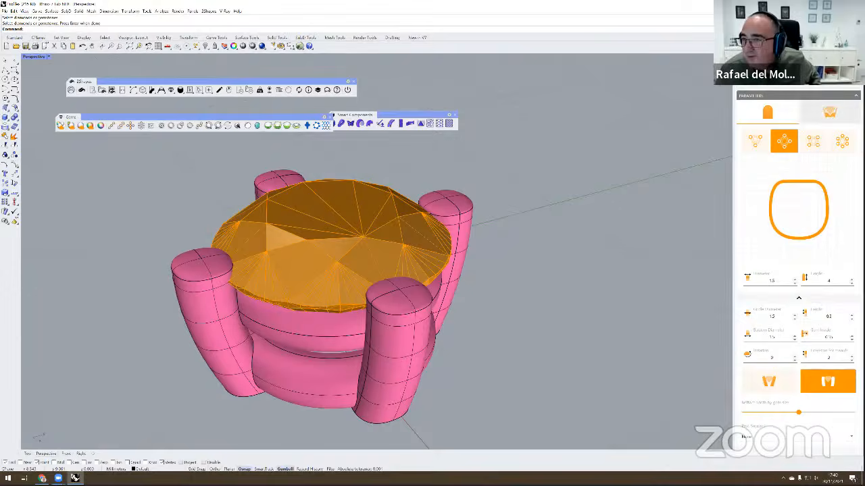
click(828, 114)
click(770, 115)
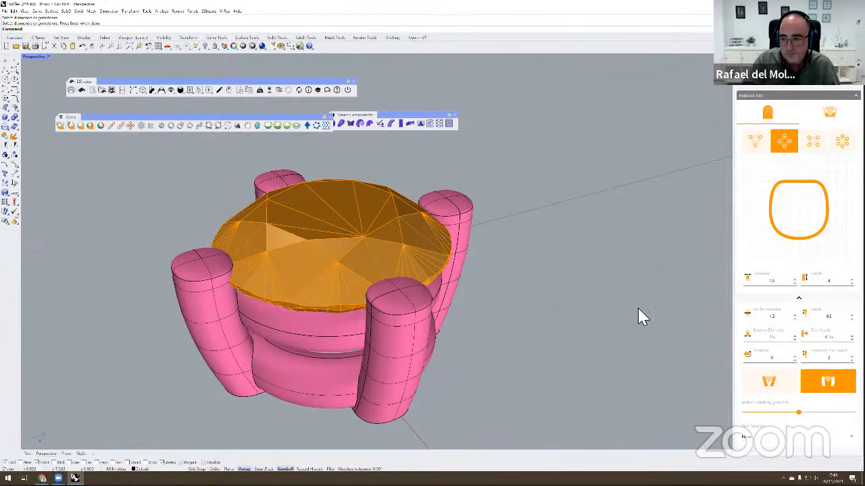
mouse_move(638, 308)
right_down()
mouse_move(639, 291)
mouse_move(649, 296)
right_up()
scroll(649, 296, down, 2)
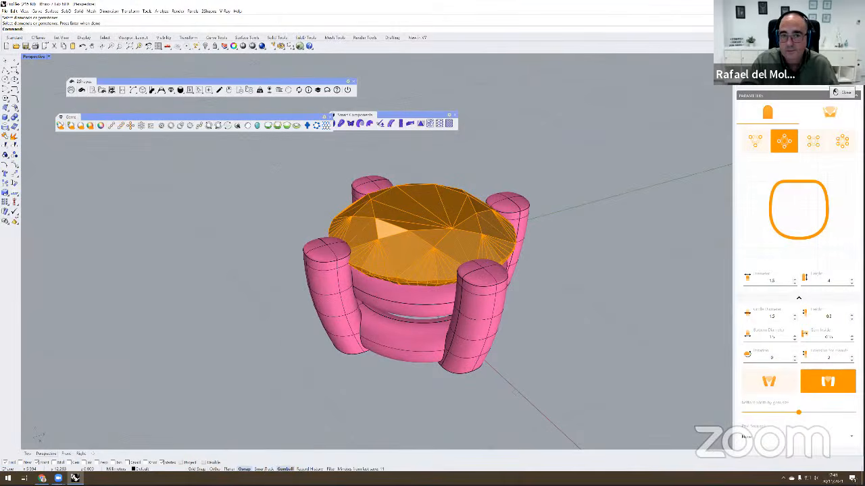
click(841, 81)
Step: Close the floating Smart Components and Gems toolbars, keeping the main 2Shapes toolbar
drag(424, 116, 467, 123)
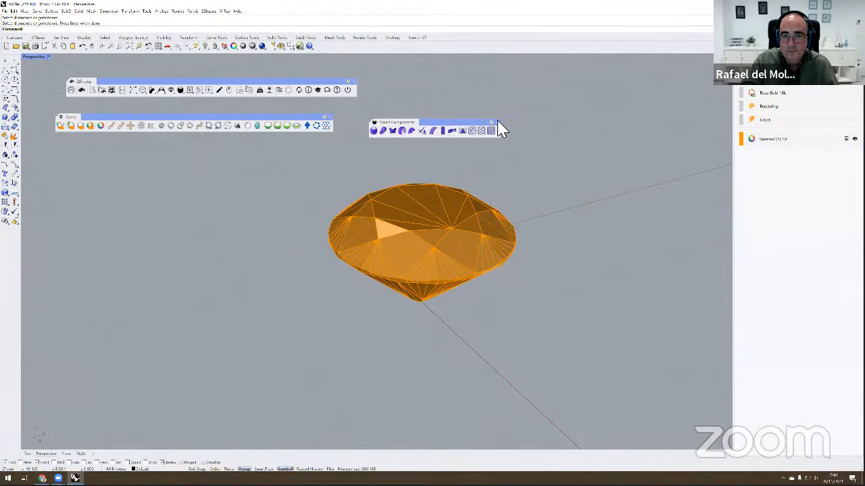
click(497, 123)
drag(292, 118, 320, 122)
click(358, 121)
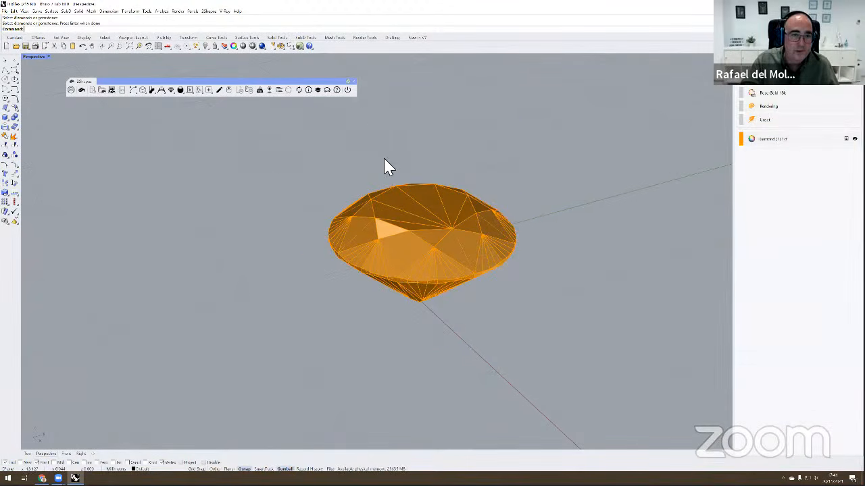
click(9, 46)
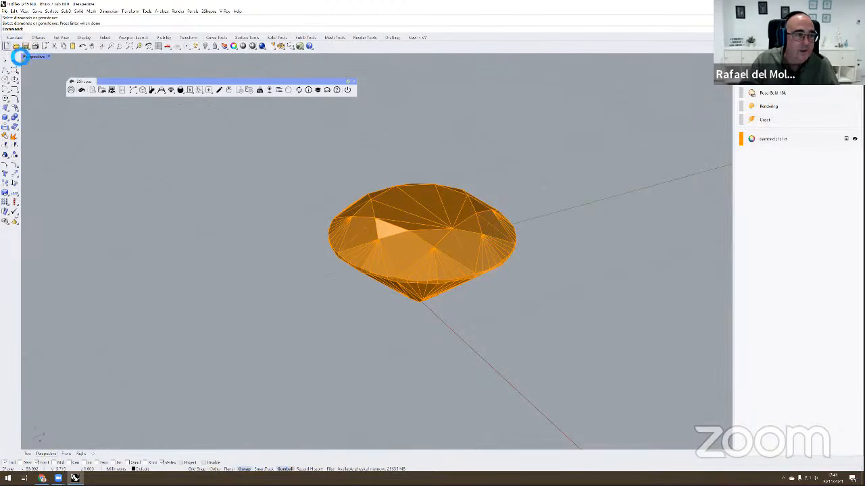
click(439, 255)
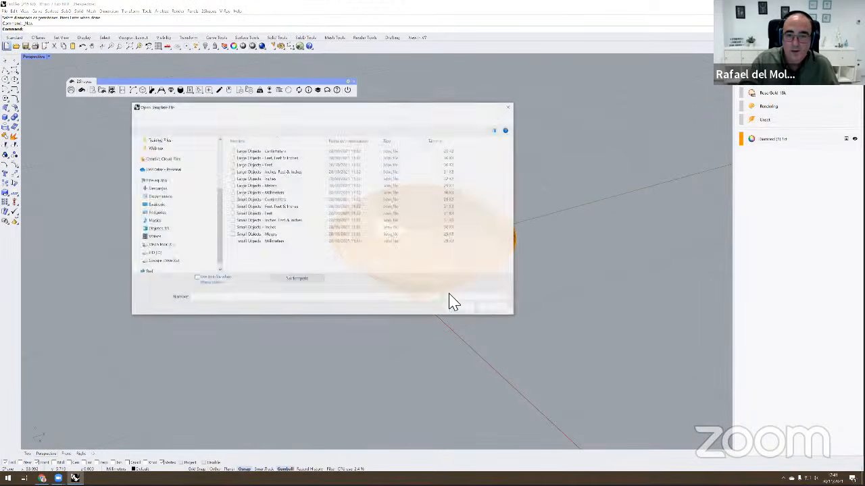
click(482, 313)
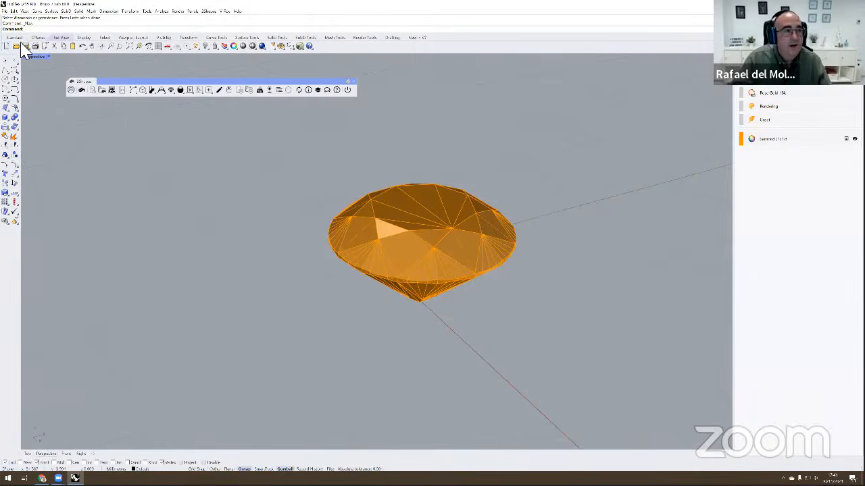
Step: Discard the changes to the current file and open Gems by Network.3dm from the Webinar folder
click(22, 46)
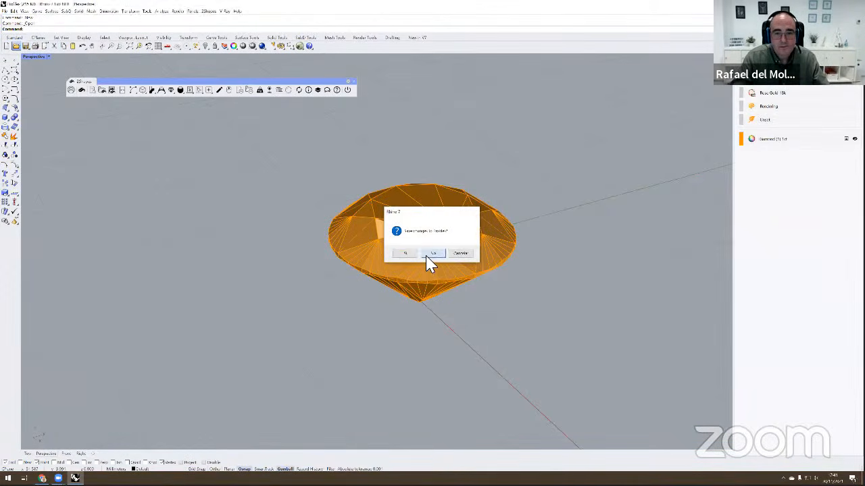
click(428, 255)
double_click(238, 174)
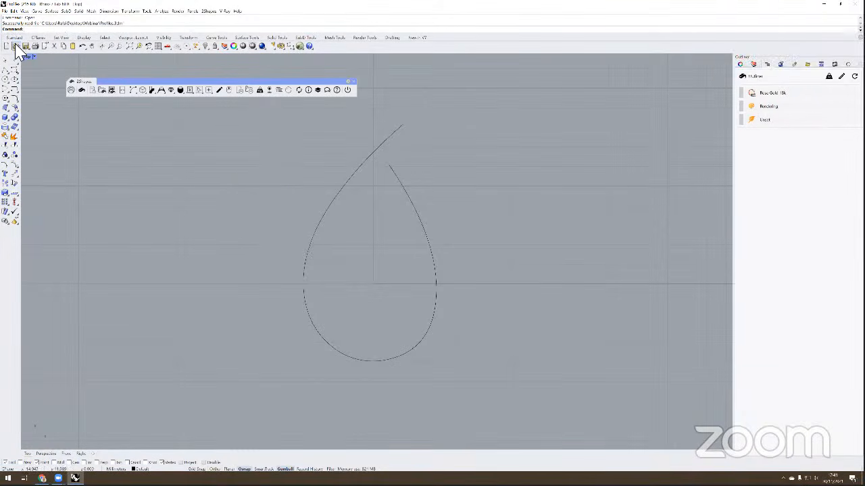
click(15, 46)
double_click(252, 161)
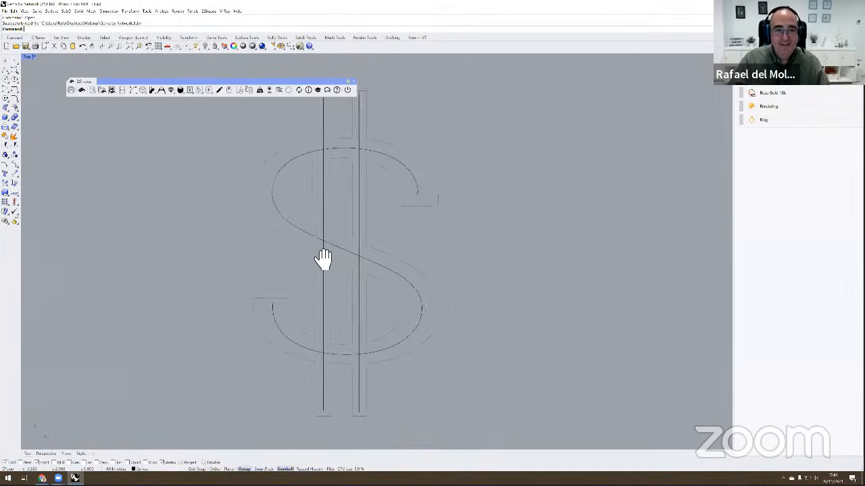
right_drag(300, 238, 324, 250)
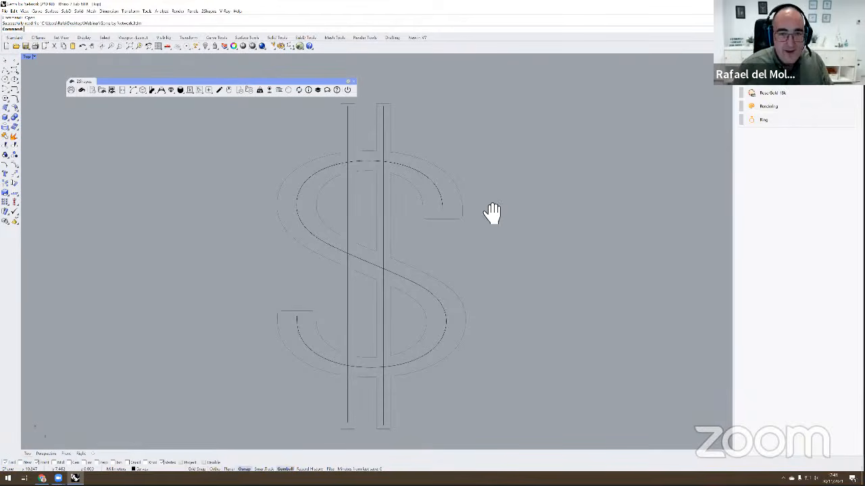
right_drag(491, 213, 463, 218)
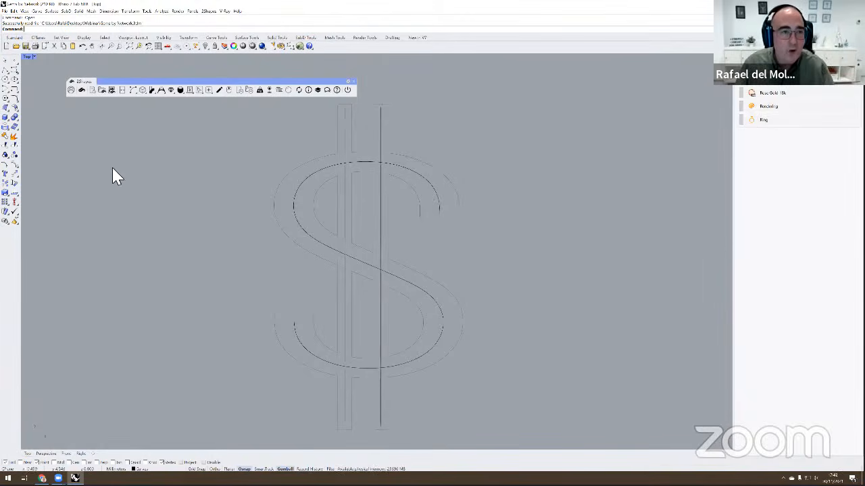
Step: Detach the Gems tools as a floating toolbar and place it just below the 2Shapes toolbar
click(181, 91)
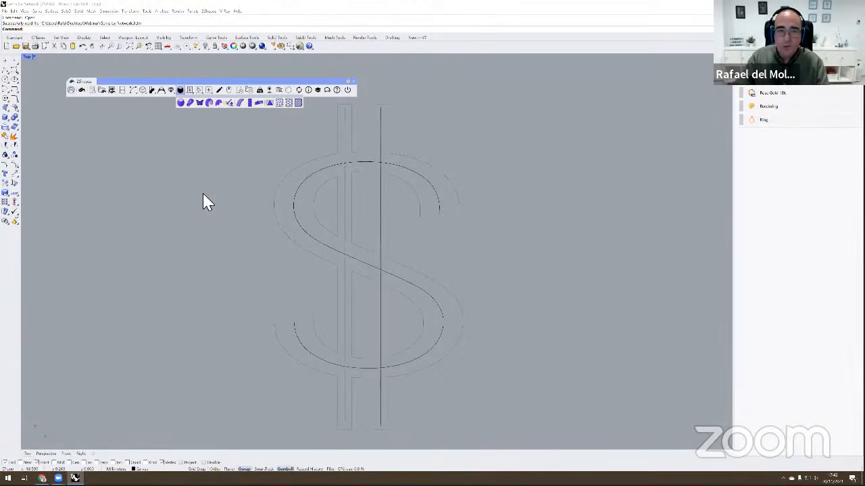
right_drag(298, 235, 324, 225)
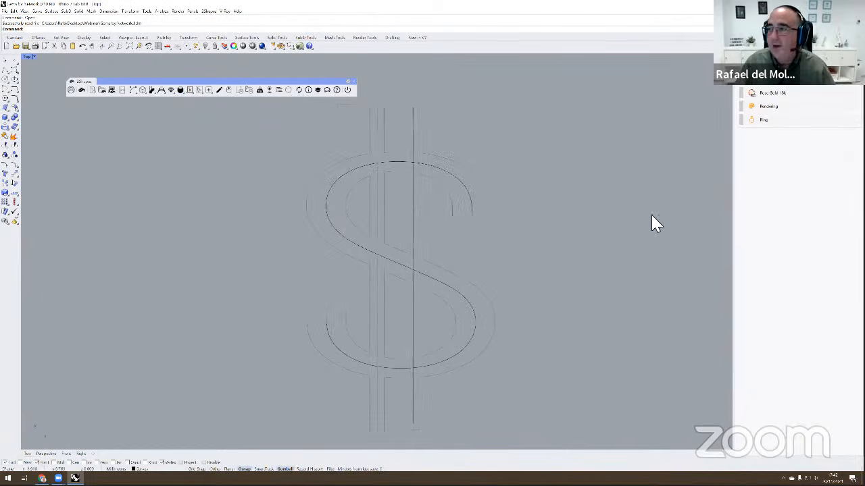
click(169, 72)
click(173, 93)
drag(178, 99, 103, 116)
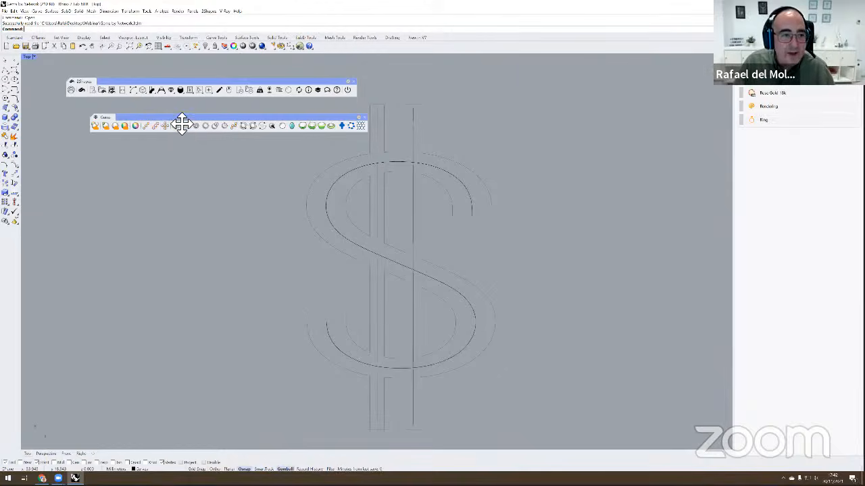
drag(181, 123, 148, 119)
Step: Lay out gems with Gems by Network along the dollar sign's S curve and both vertical centre lines
click(146, 120)
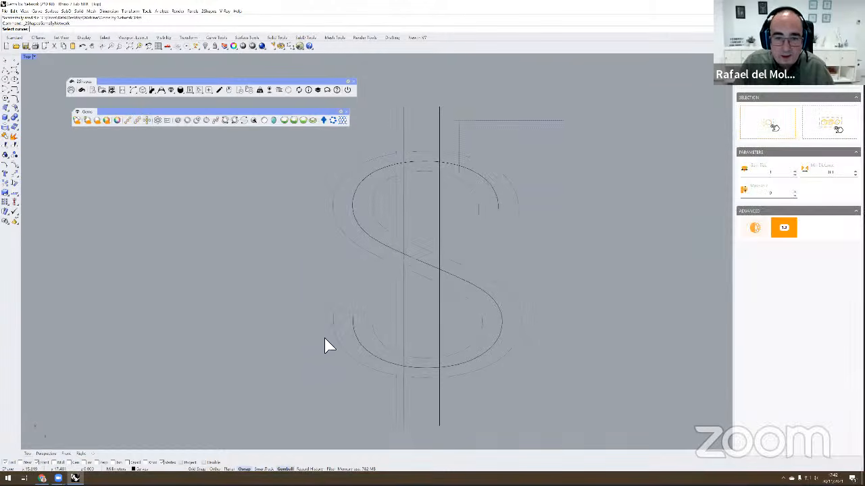
drag(324, 344, 300, 396)
key(Return)
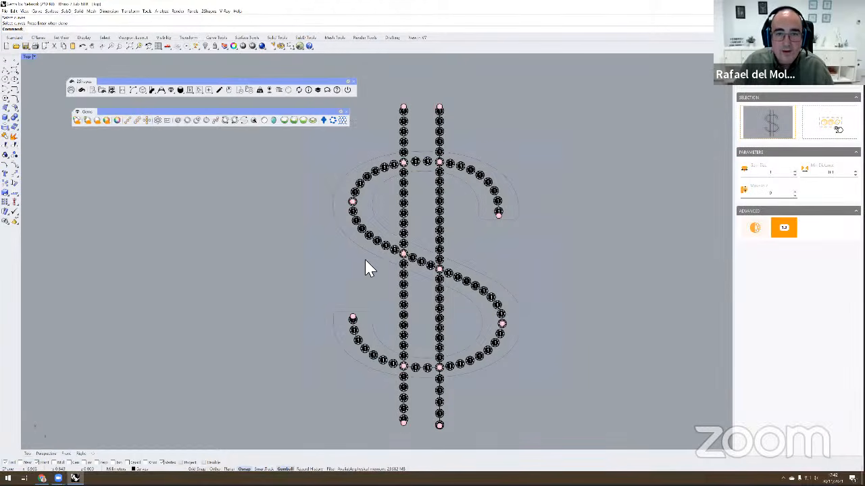
Step: Try the simplified circle preview for the network gems and return to the full gem preview
scroll(412, 164, up, 5)
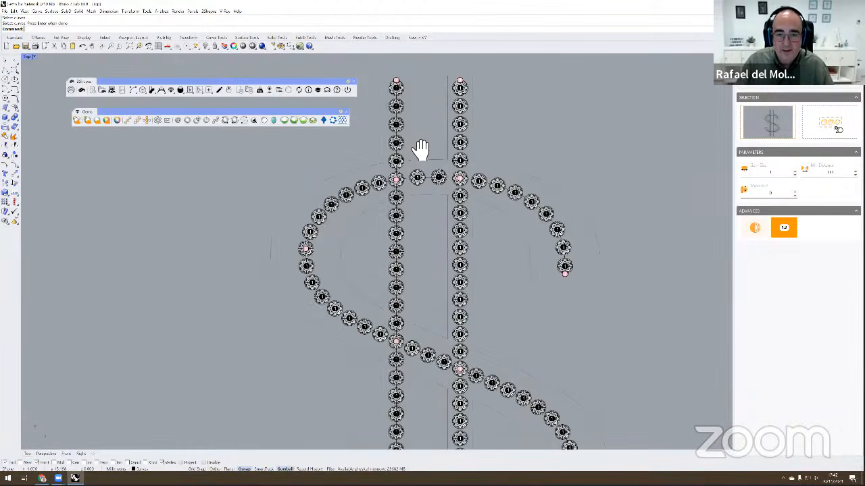
scroll(413, 152, up, 3)
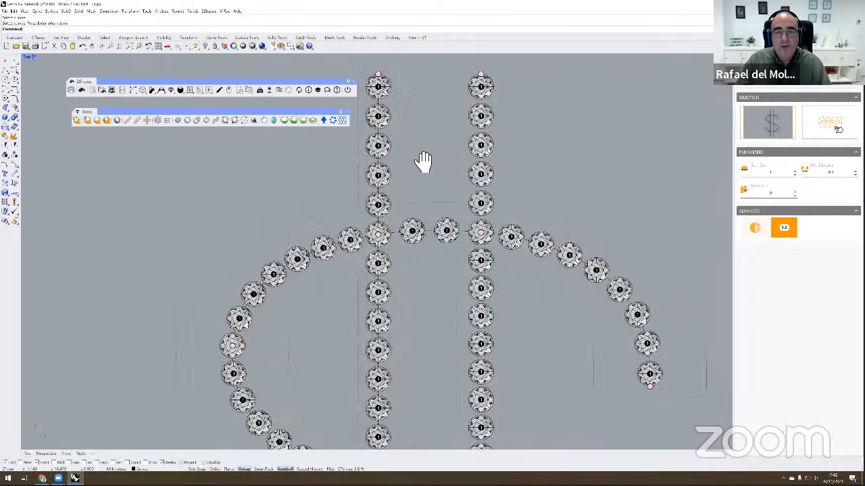
click(755, 229)
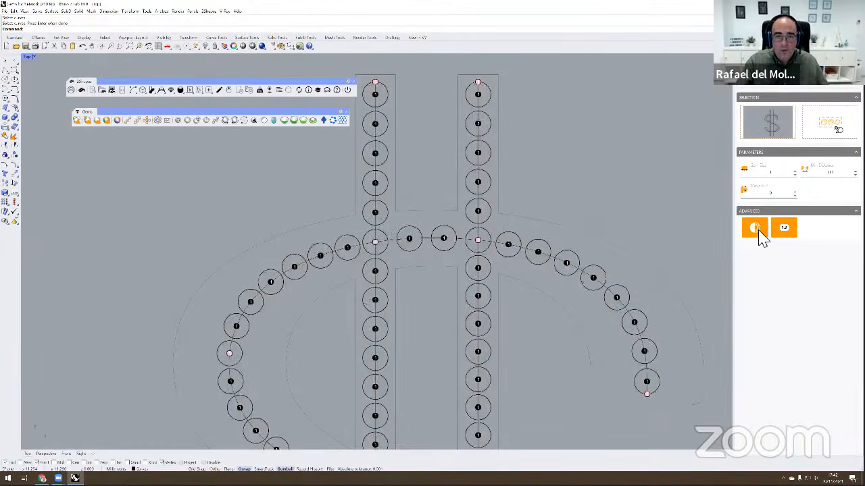
click(758, 231)
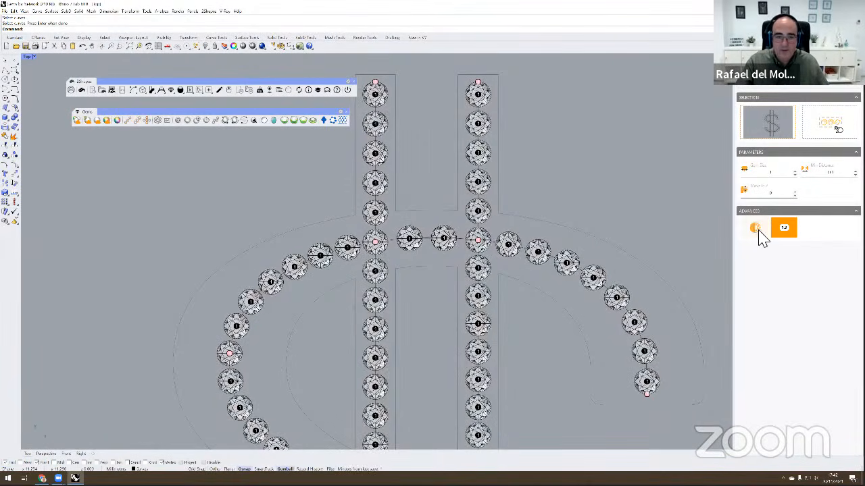
click(758, 230)
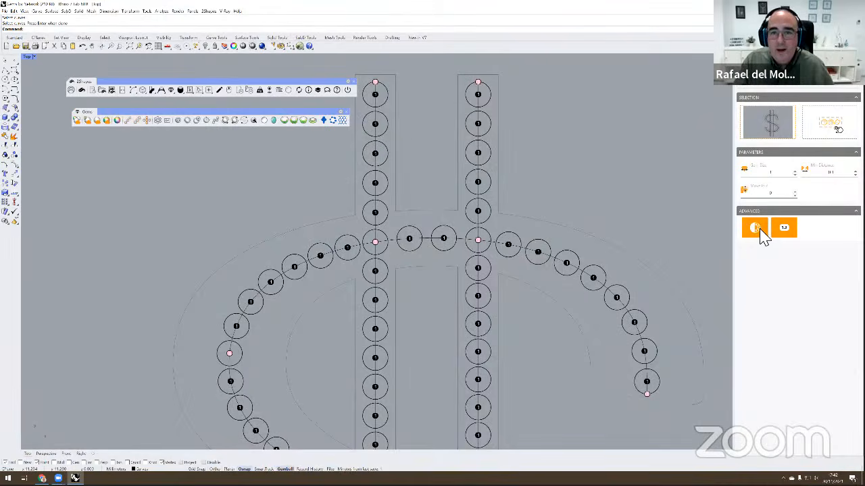
click(762, 233)
Step: Shift the dollar sign's right vertical centre line slightly sideways so the gem network updates with it
scroll(575, 252, down, 3)
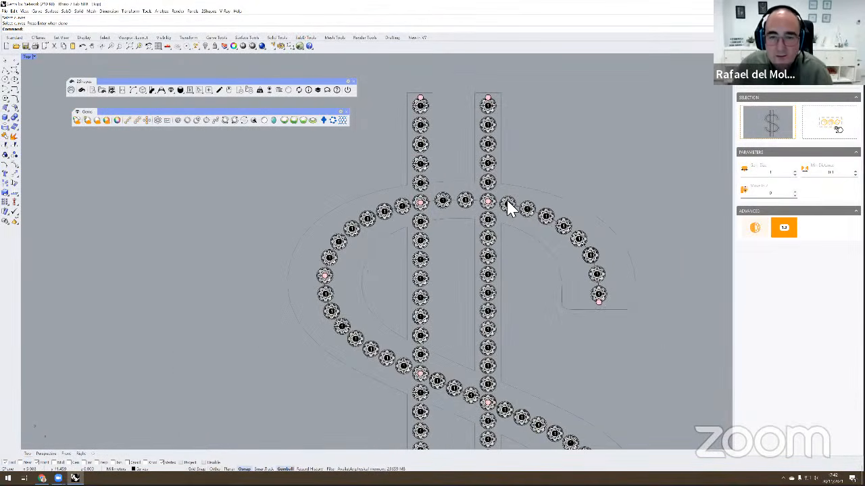
scroll(465, 205, up, 4)
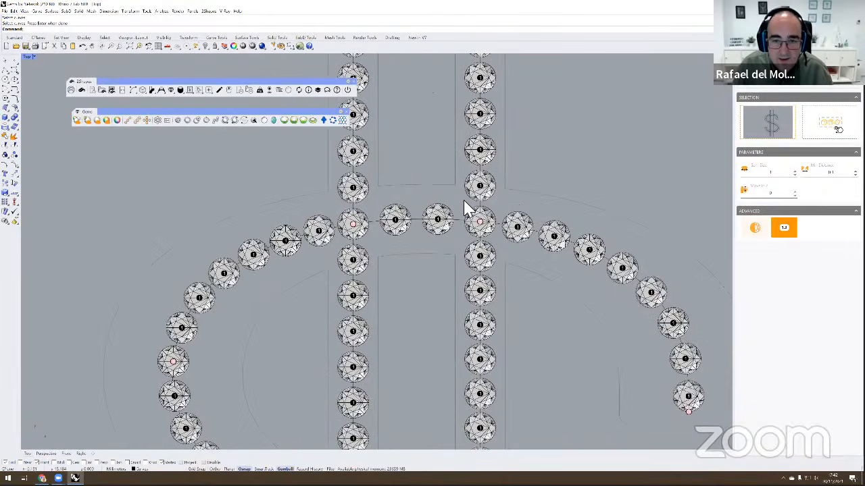
click(478, 211)
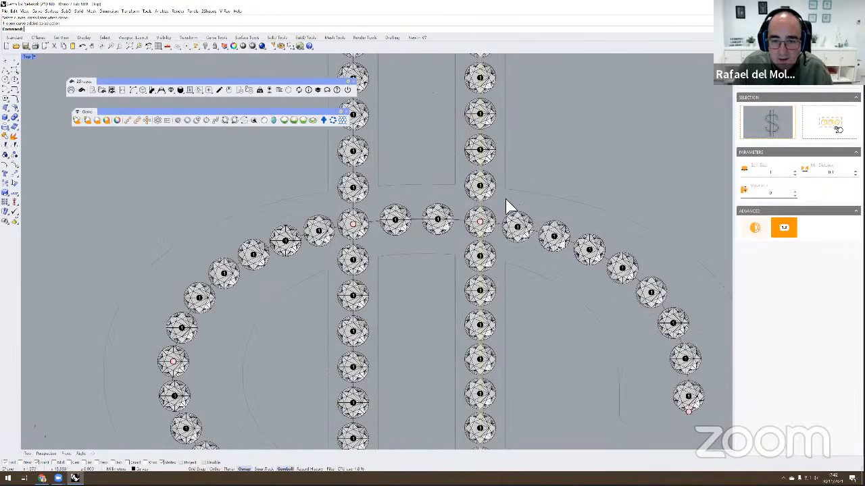
drag(506, 199, 480, 199)
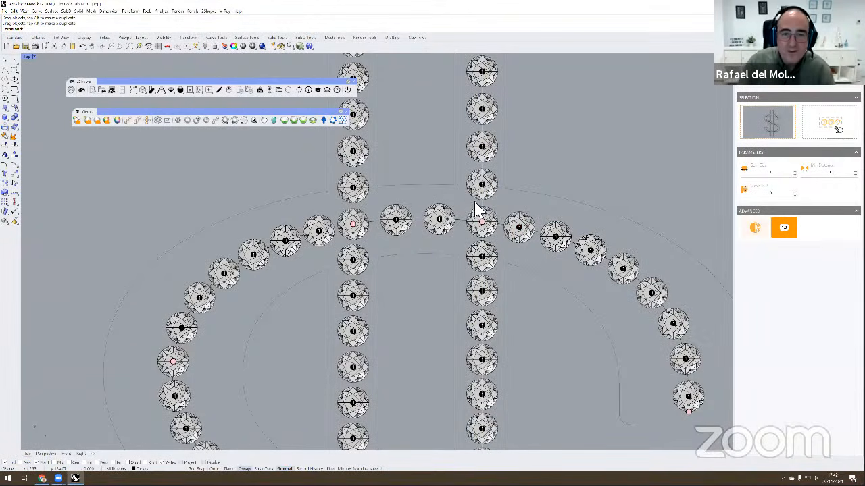
Step: Set the gem size of the whole network to 1.2
click(793, 171)
click(793, 171)
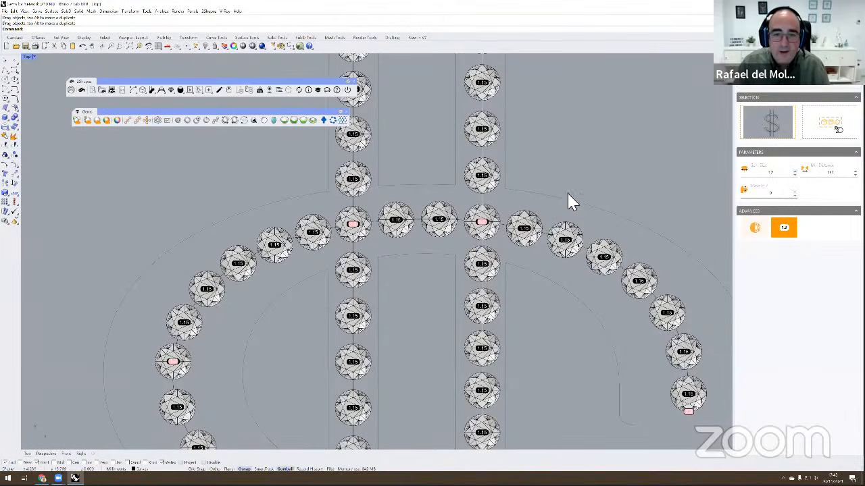
scroll(568, 194, down, 3)
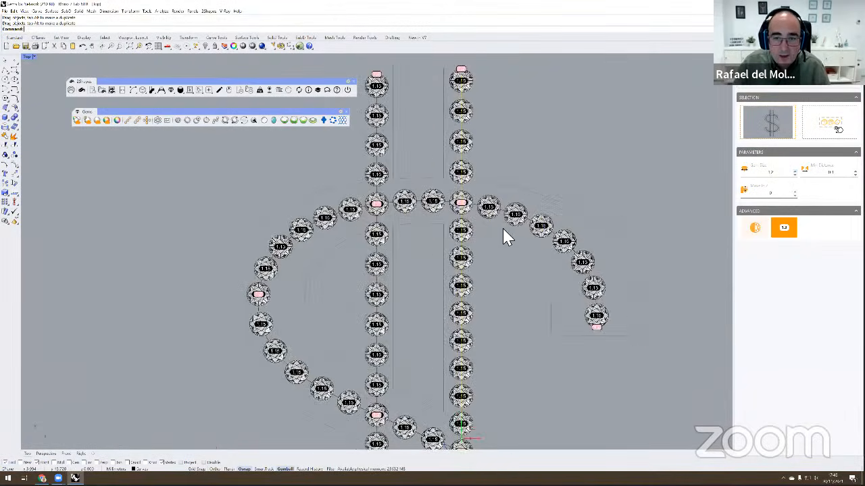
Step: Set the gem size at the upper free end of the dollar sign's S curve to 3
right_drag(503, 228, 493, 223)
right_drag(586, 298, 623, 281)
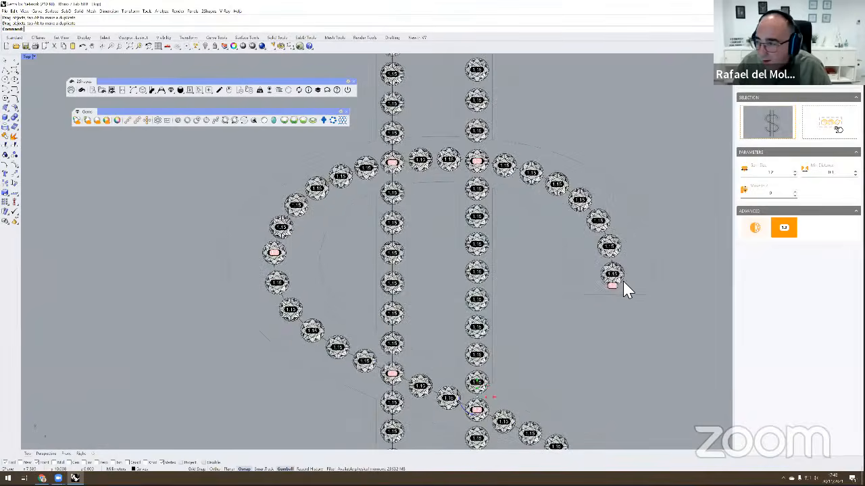
scroll(623, 281, up, 2)
click(623, 283)
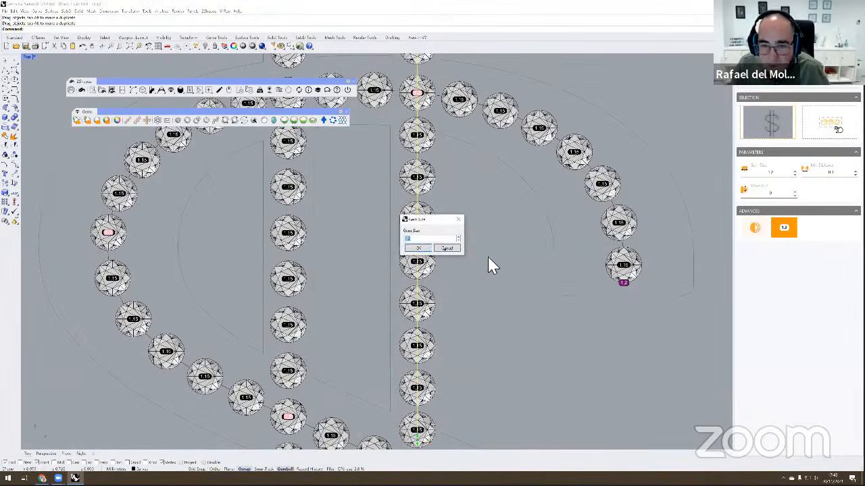
click(418, 249)
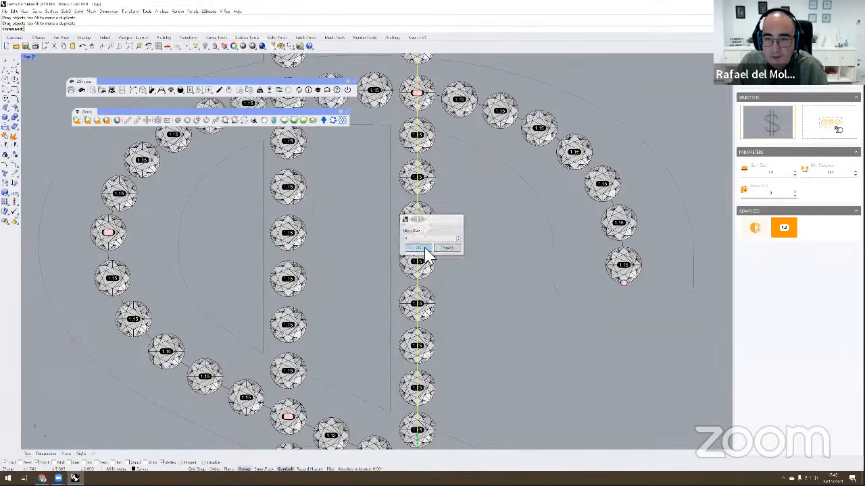
Step: Increase the gem size at the outermost point of the S's upper bend so the neighbouring gems taper towards the crossings
scroll(497, 271, down, 2)
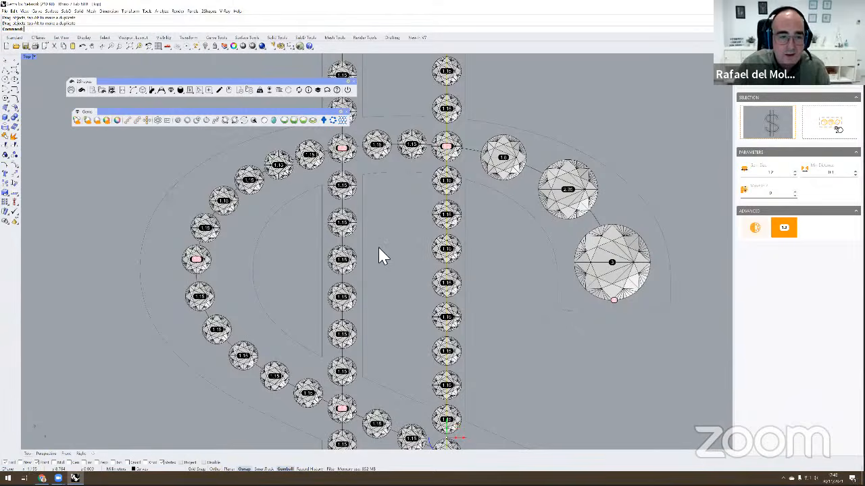
scroll(378, 247, down, 2)
right_drag(388, 254, 444, 244)
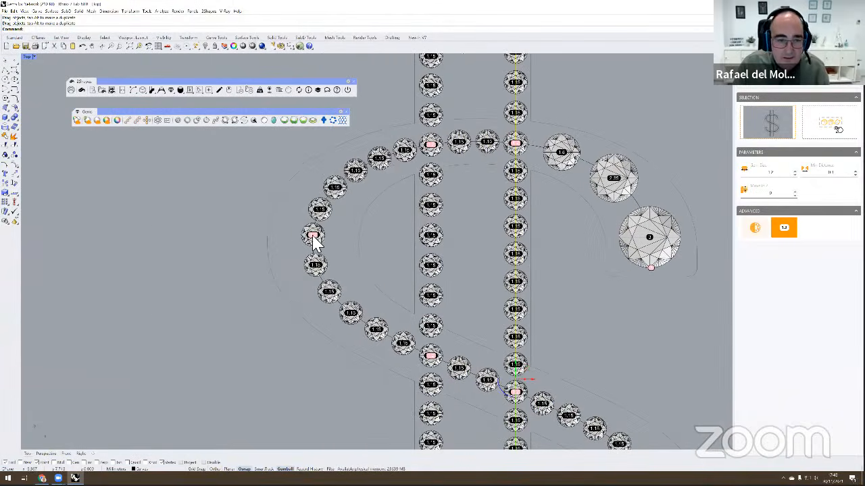
click(312, 235)
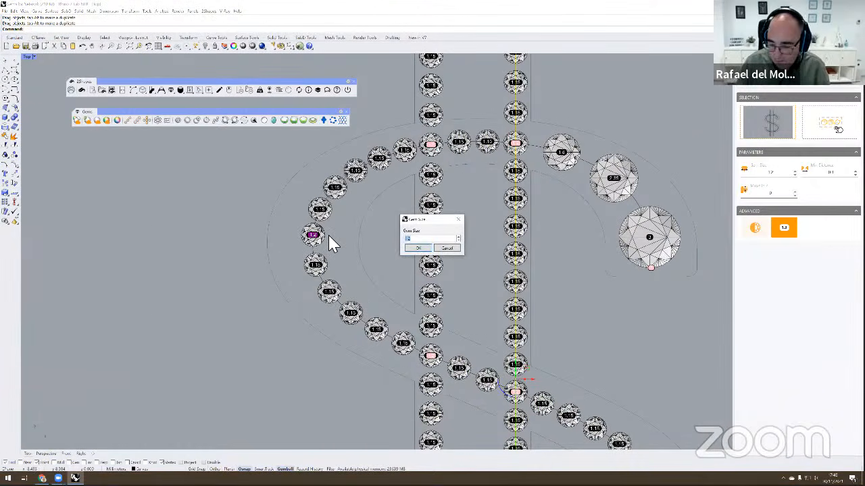
key(Return)
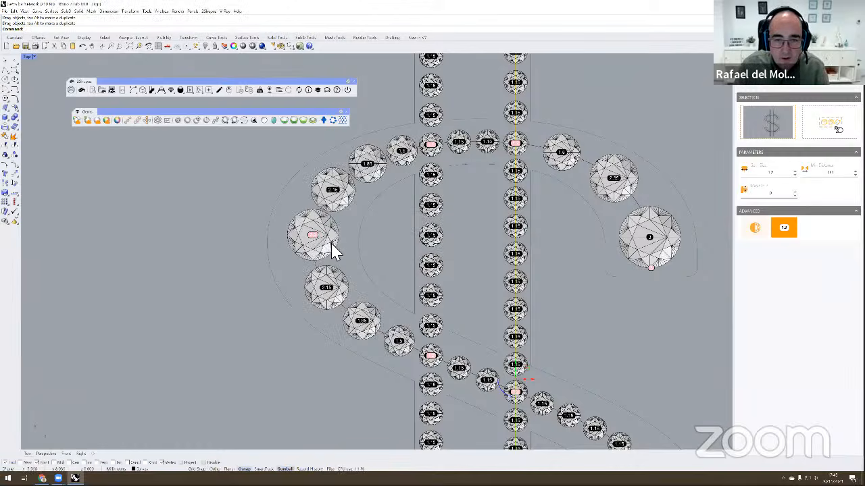
Step: Increase the gem size at the outermost point of the S's lower bend so the gems graduate around it
scroll(330, 241, down, 2)
right_drag(439, 235, 438, 217)
scroll(506, 301, up, 4)
right_drag(506, 303, 561, 289)
right_drag(668, 353, 618, 240)
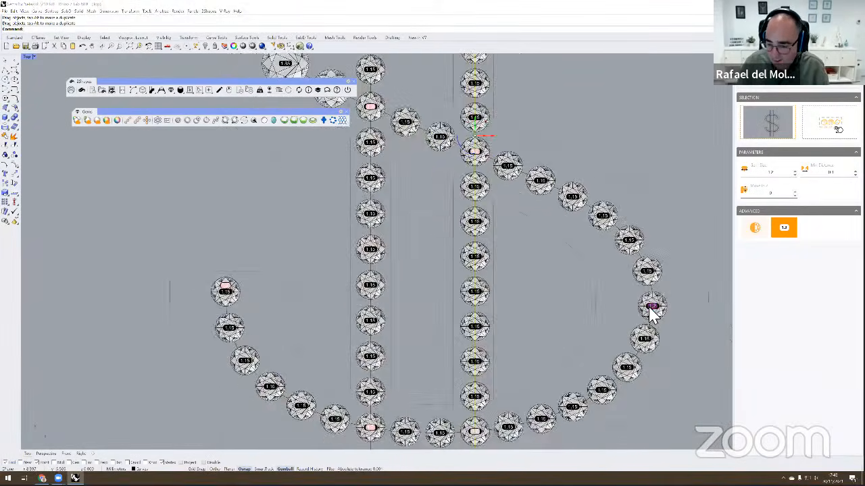
click(651, 310)
key(Return)
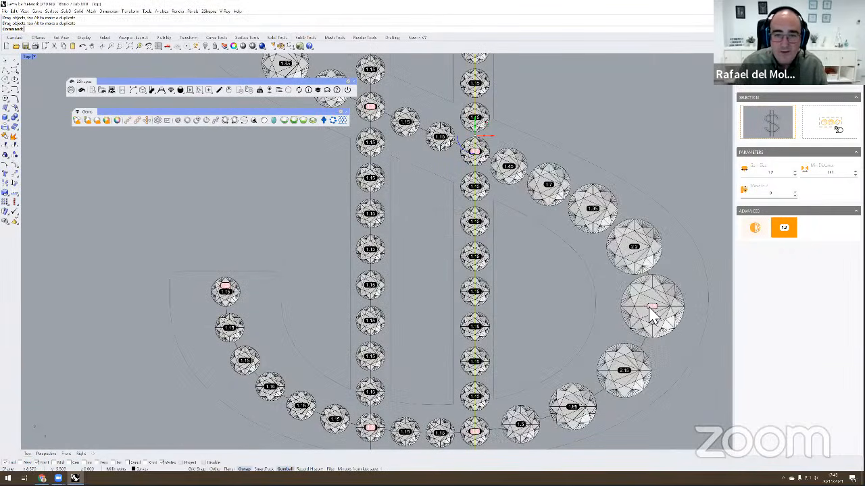
Step: Set the gem size at the lower free end of the S curve to 3
scroll(648, 308, down, 3)
right_drag(576, 285, 550, 283)
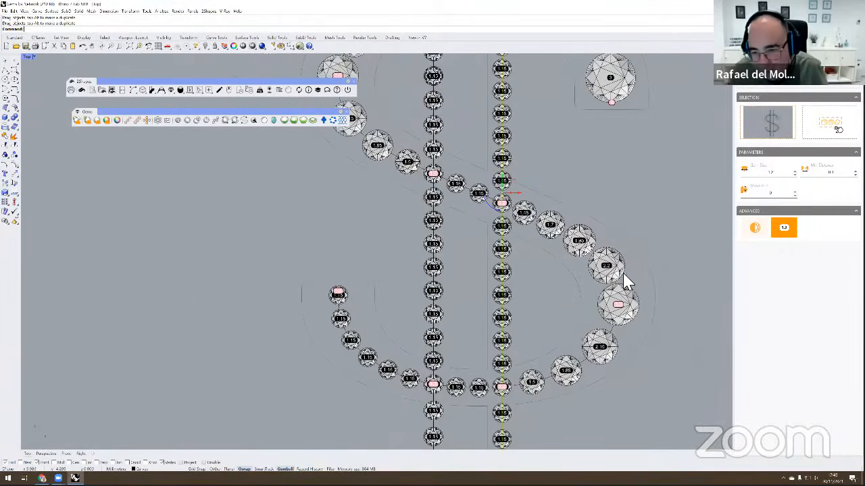
click(337, 293)
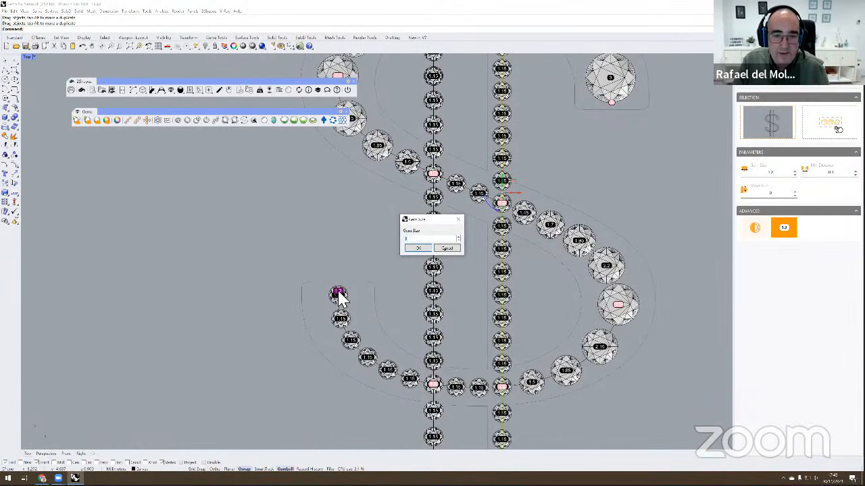
key(Return)
Step: Accept the Gems by Network layout to create the graduated gems and view the whole dollar sign
scroll(368, 280, down, 2)
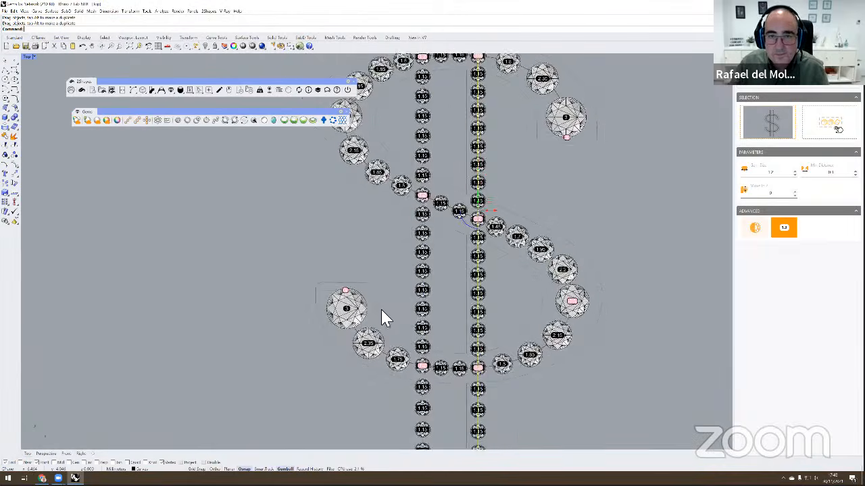
scroll(381, 317, down, 2)
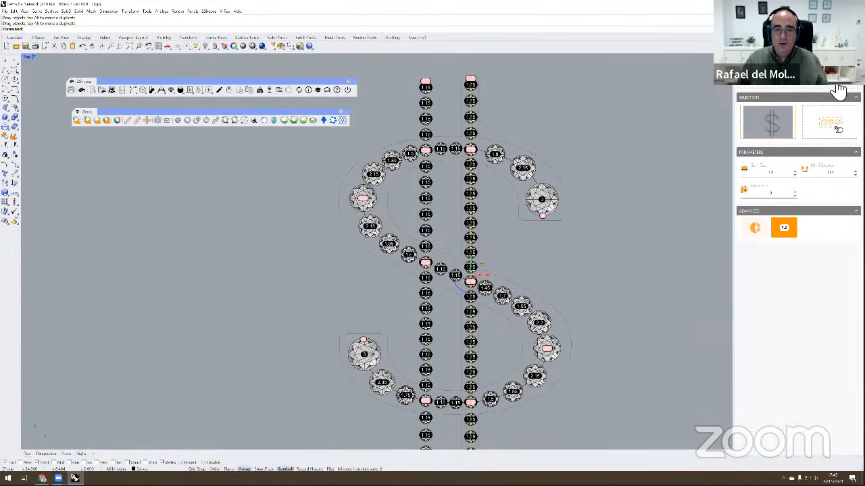
click(837, 92)
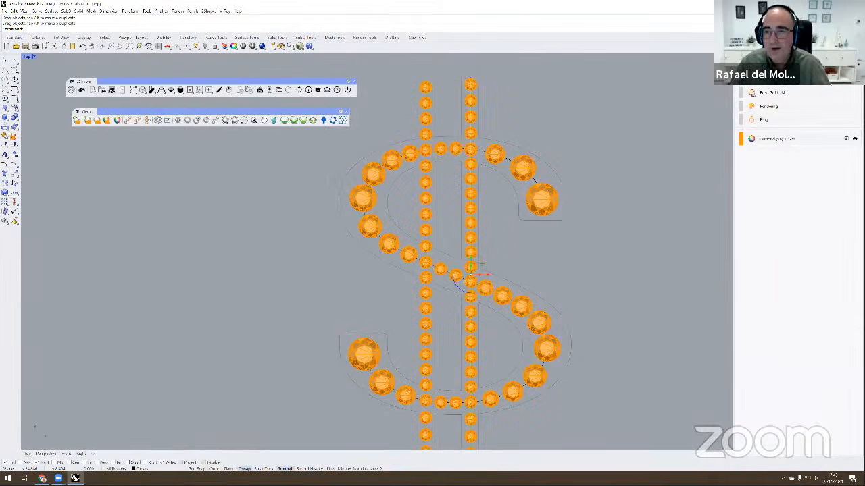
right_drag(539, 228, 527, 223)
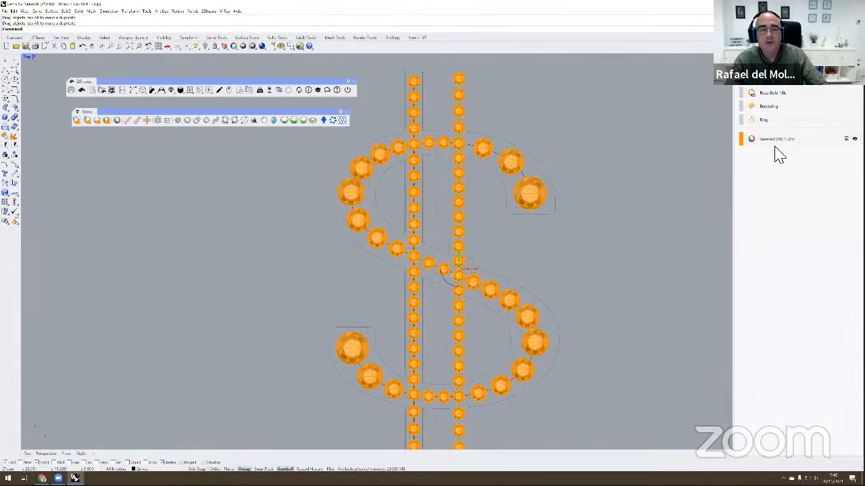
scroll(560, 254, down, 2)
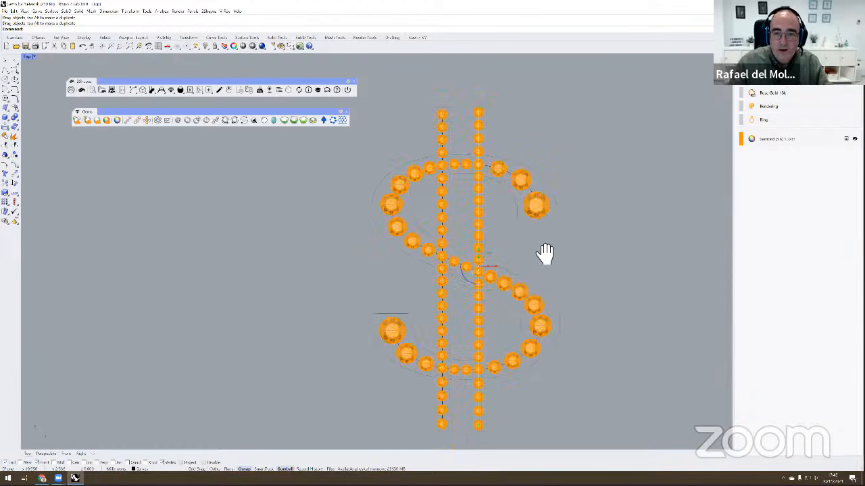
scroll(464, 196, up, 2)
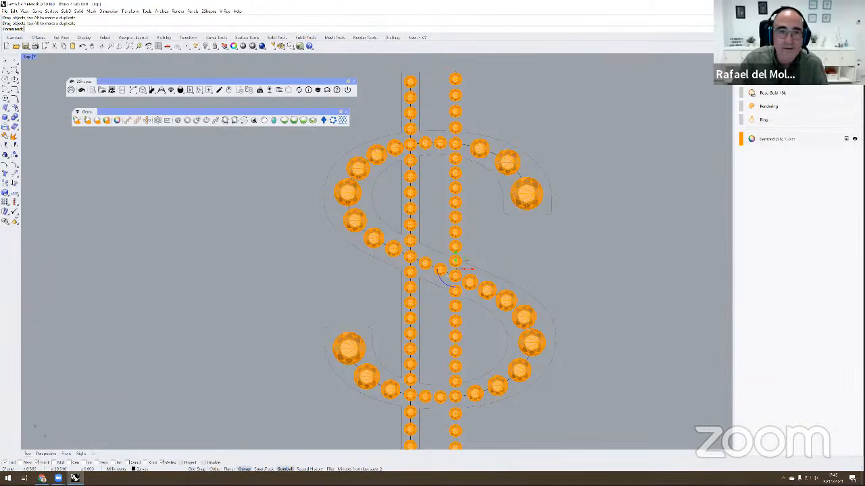
Step: Switch to the Google Slides webinar presentation in the browser and present it up to the "How to learn 2Shapes for Rhino?" slide
click(75, 478)
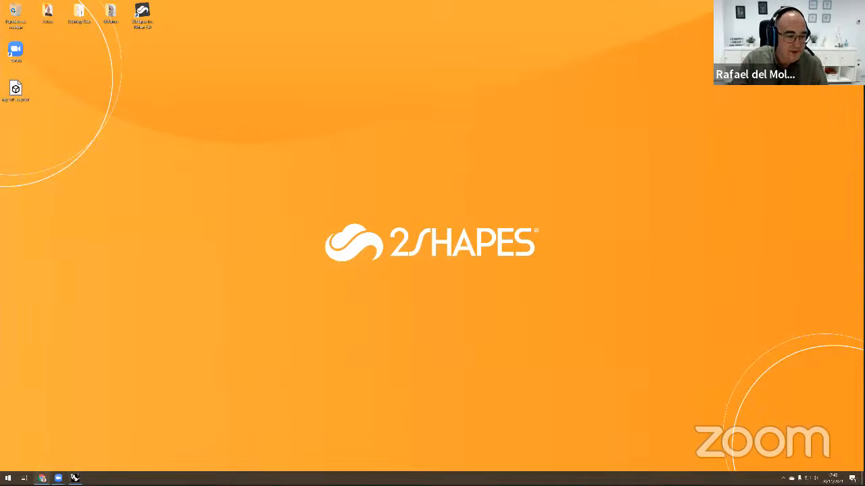
click(42, 478)
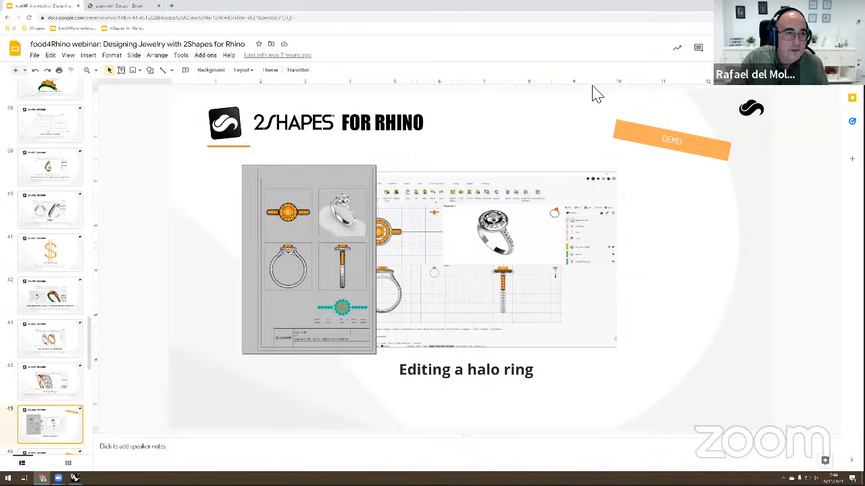
click(747, 48)
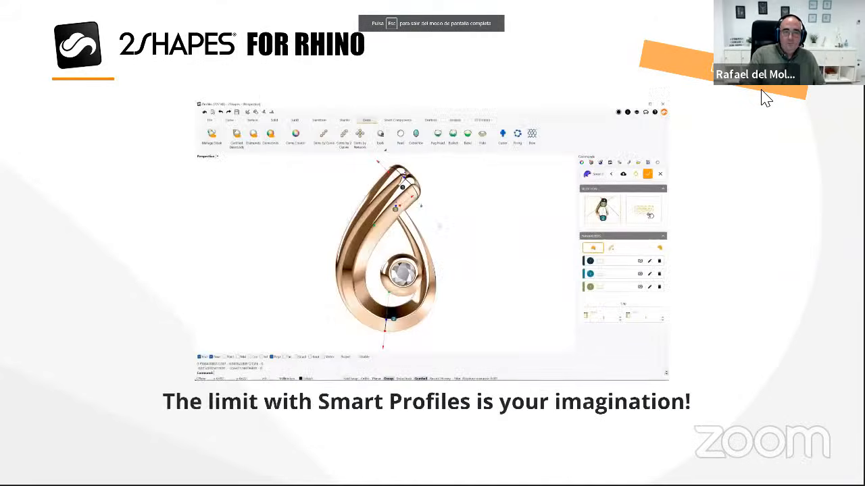
key(Right)
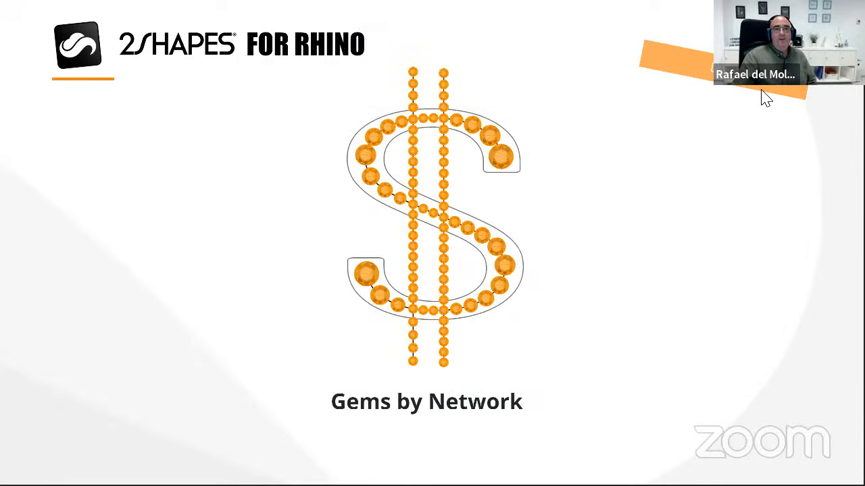
key(Right)
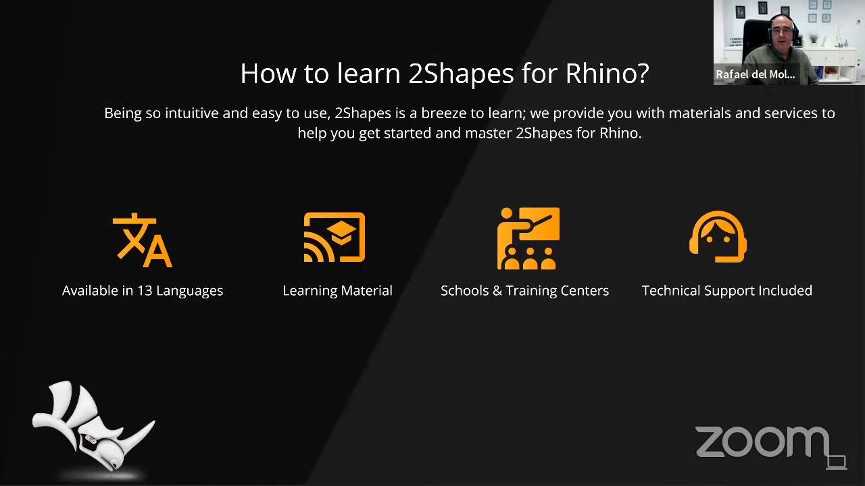